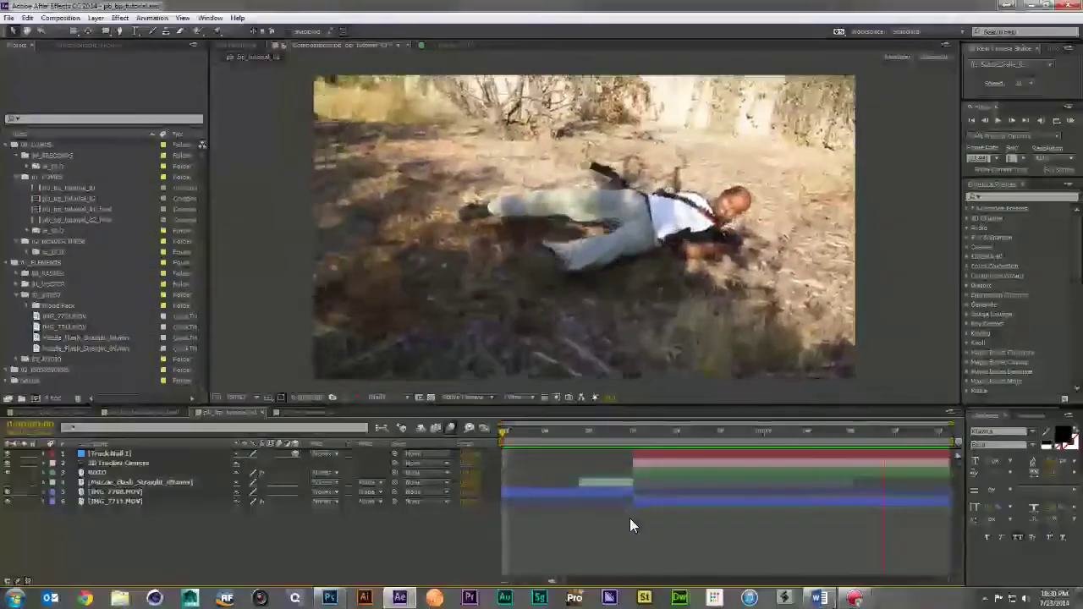
Preview the pb_bp_tutorial_02 composition and go back to the first frame of pb_bp_tutorial_01
left_click(315, 416)
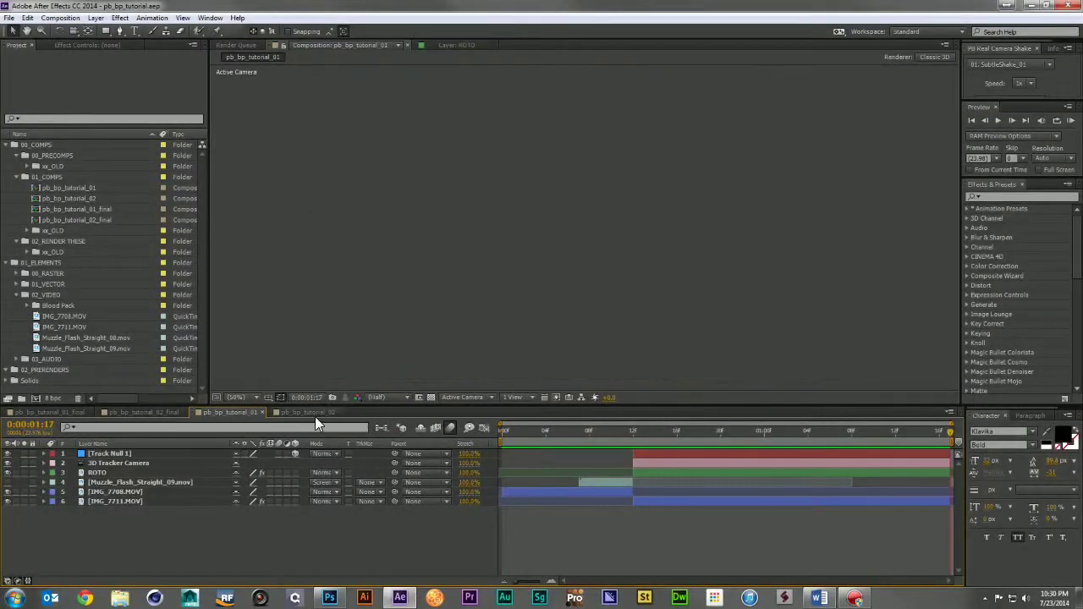
left_click(315, 414)
key("KP_0")
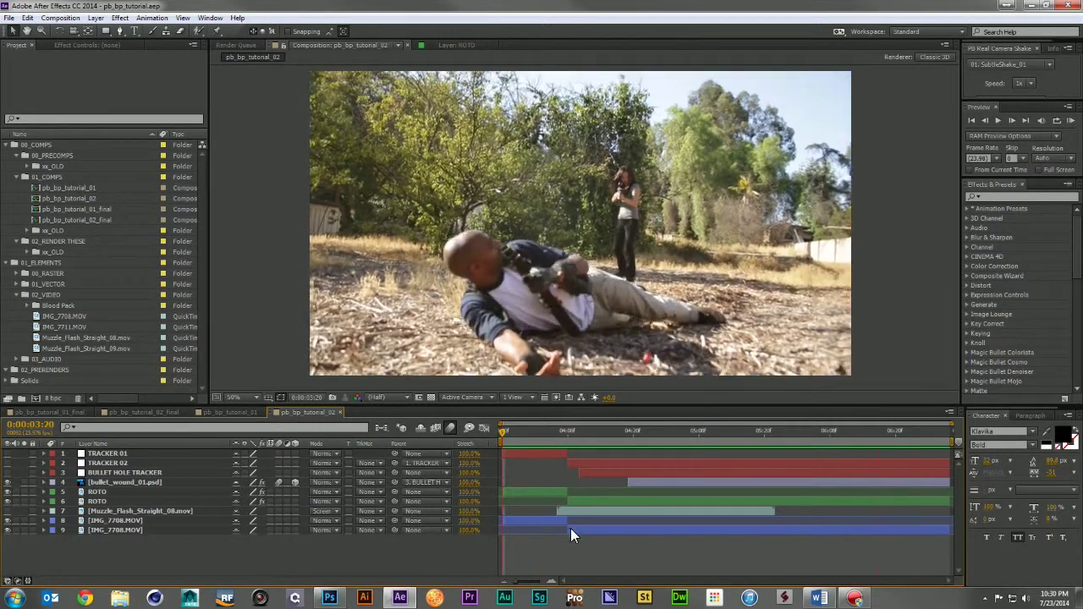
left_click(242, 415)
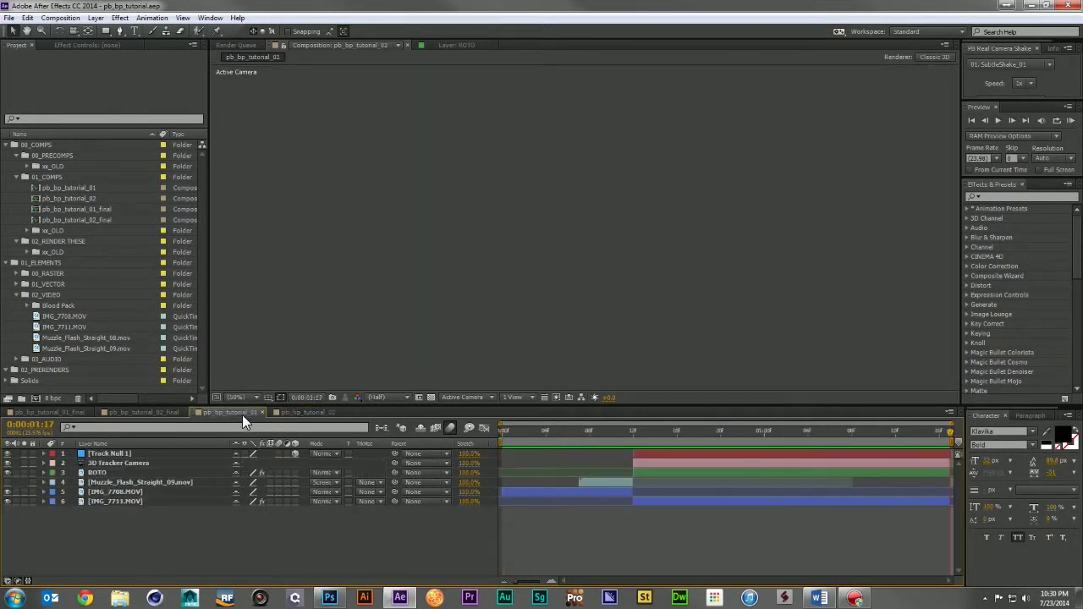
key("Home")
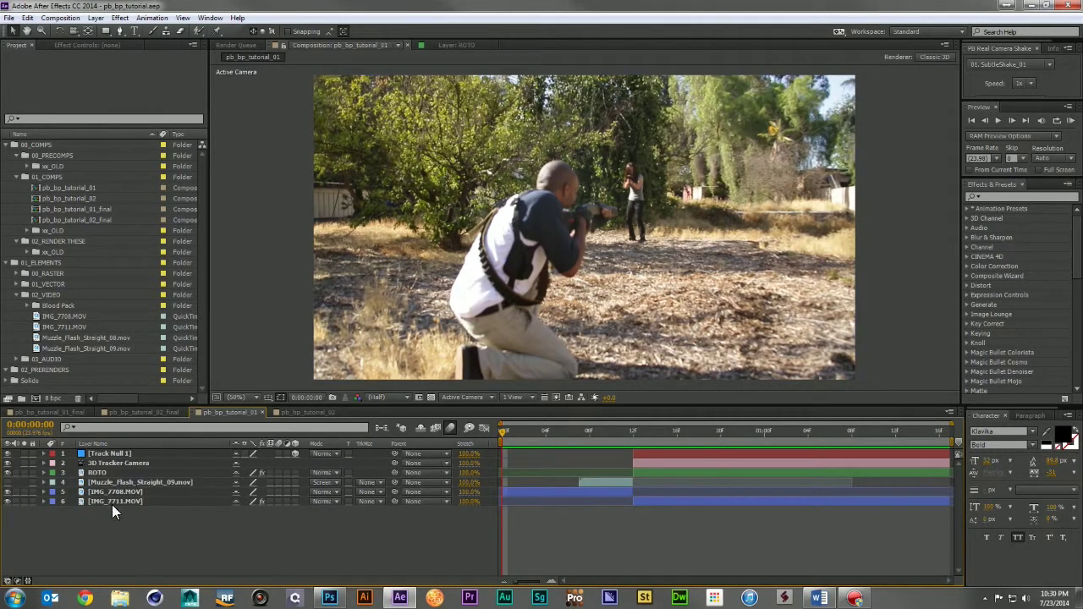
Scrub through pb_bp_tutorial_01 to examine both shots and the ROTO and 3D Tracker Camera layers, ending at the first frame
left_click_drag(524, 432, 728, 460)
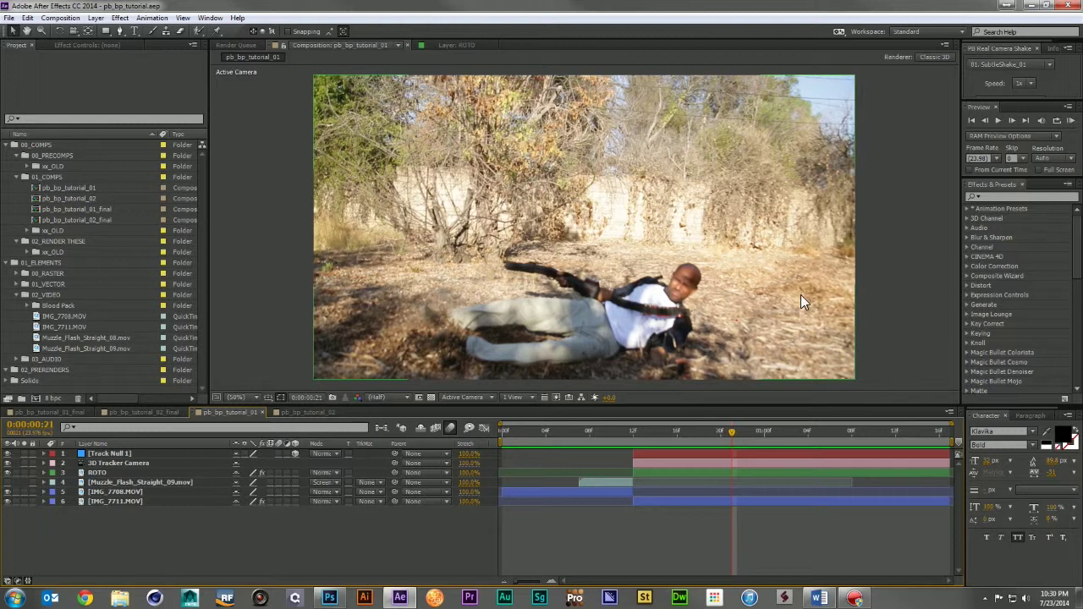
left_click(749, 325)
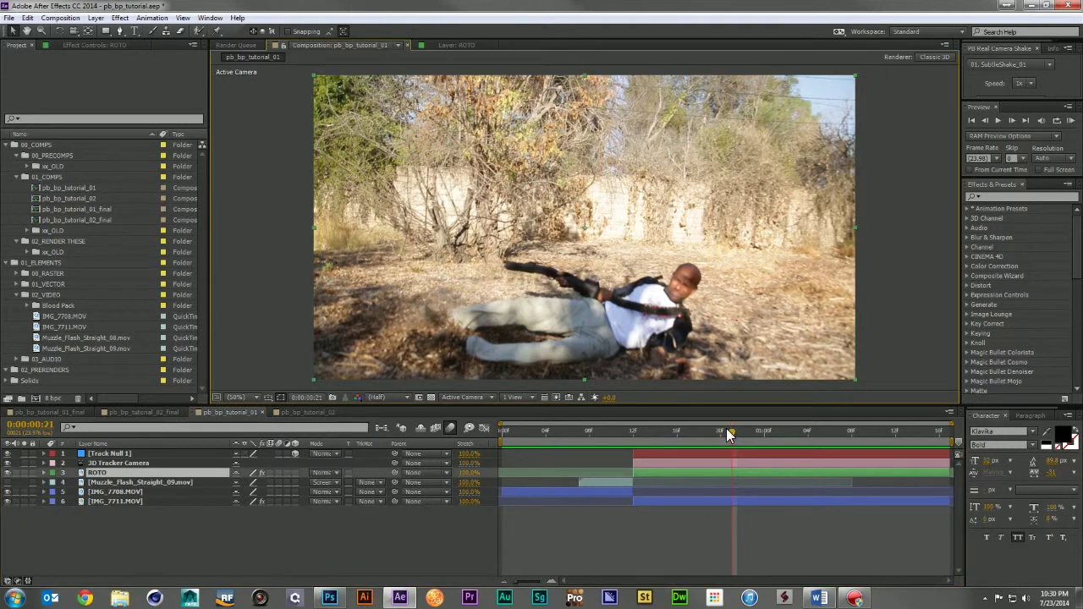
left_click(752, 432)
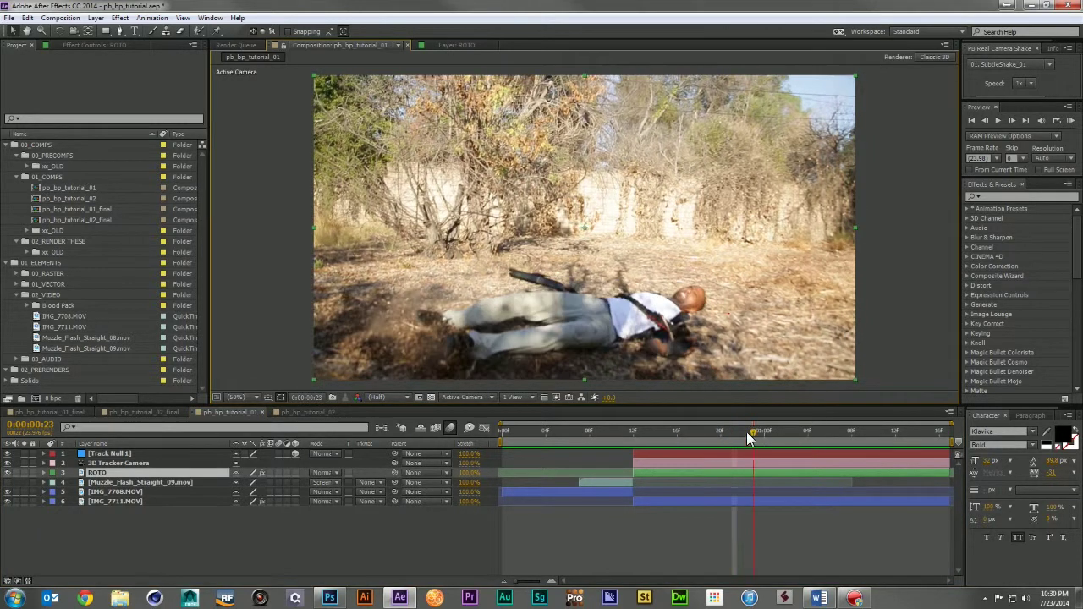
left_click(21, 472)
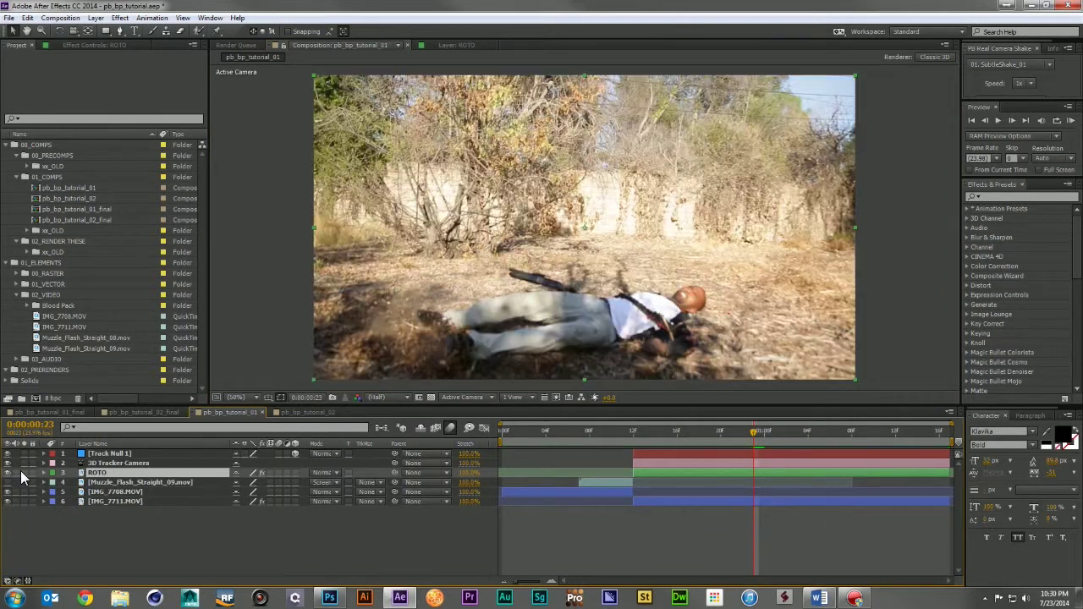
left_click(108, 462)
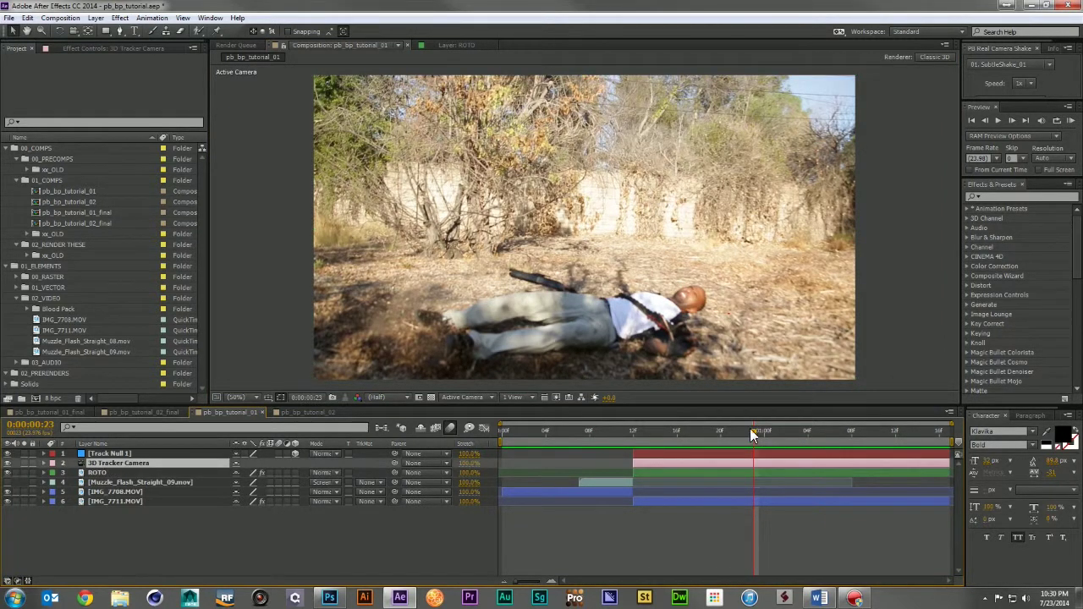
left_click_drag(751, 430, 775, 430)
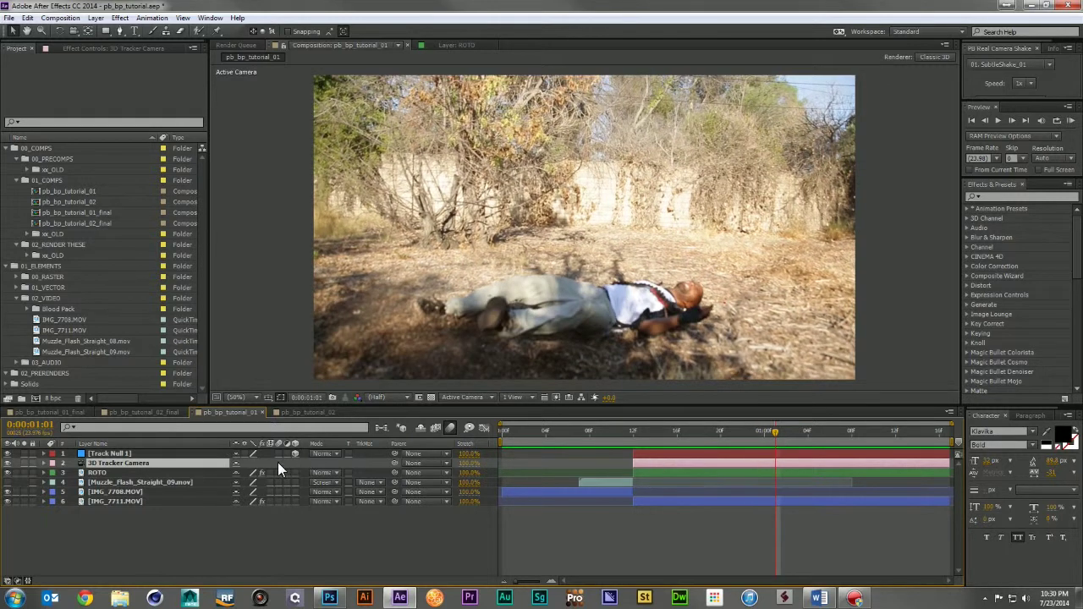
left_click_drag(770, 432, 421, 450)
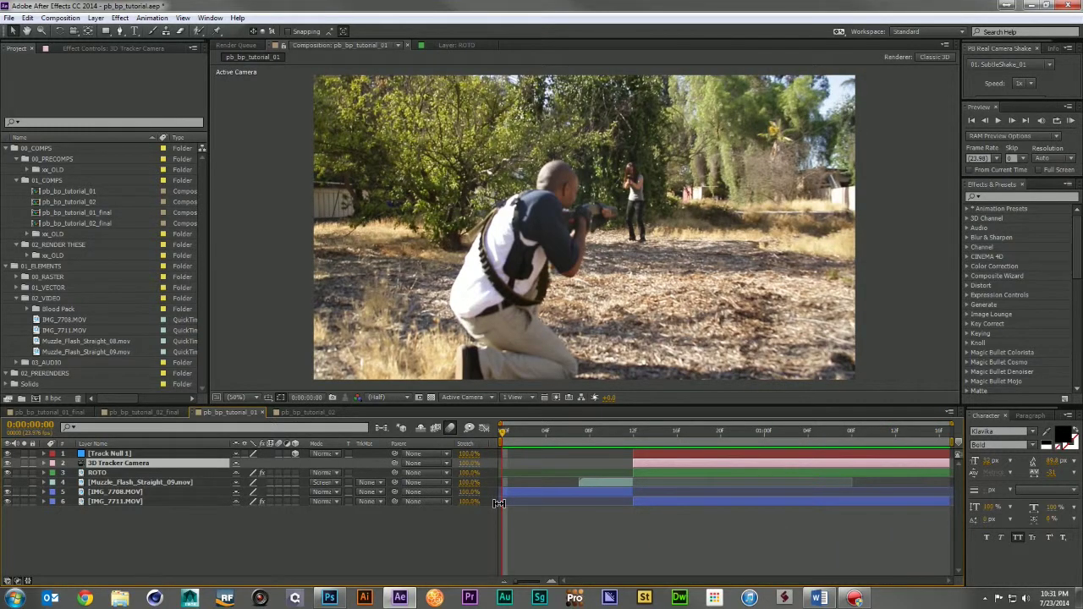
Turn on the Muzzle_Flash_Straight_09.mov layer's visibility and scrub through the first shot to check the flash
left_click(8, 482)
left_click_drag(552, 429, 465, 484)
Add pb_bp_bloodhit_03_34_f.mov and pb_bp_bloodhit_03_34_f_mist.mov from the Blood Pack folder above the muzzle flash layer, starting at frame 6
left_click(25, 309)
left_click_drag(529, 427, 612, 439)
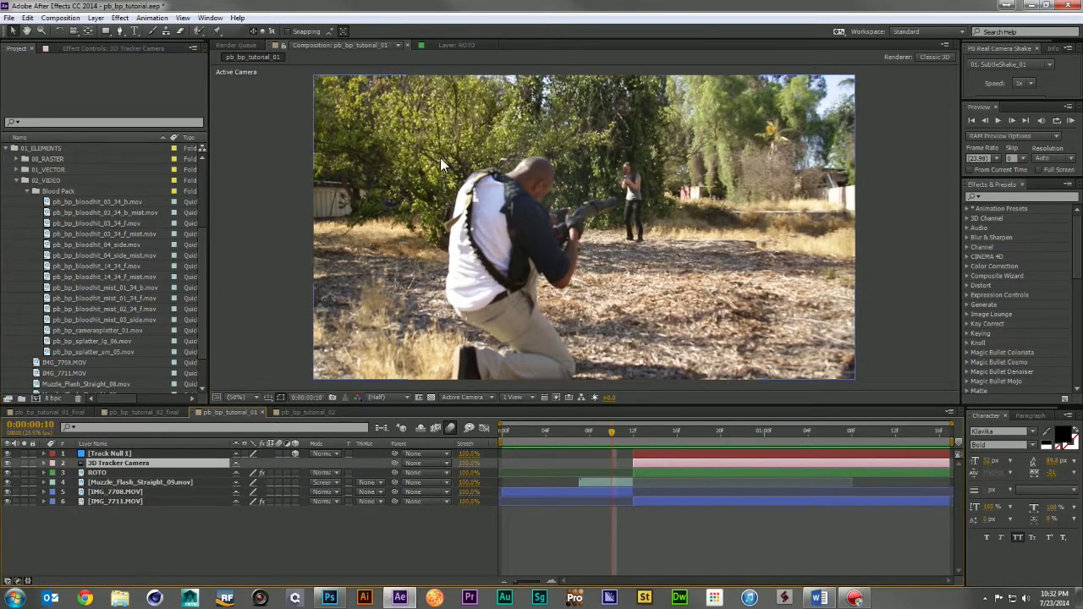
left_click(128, 221)
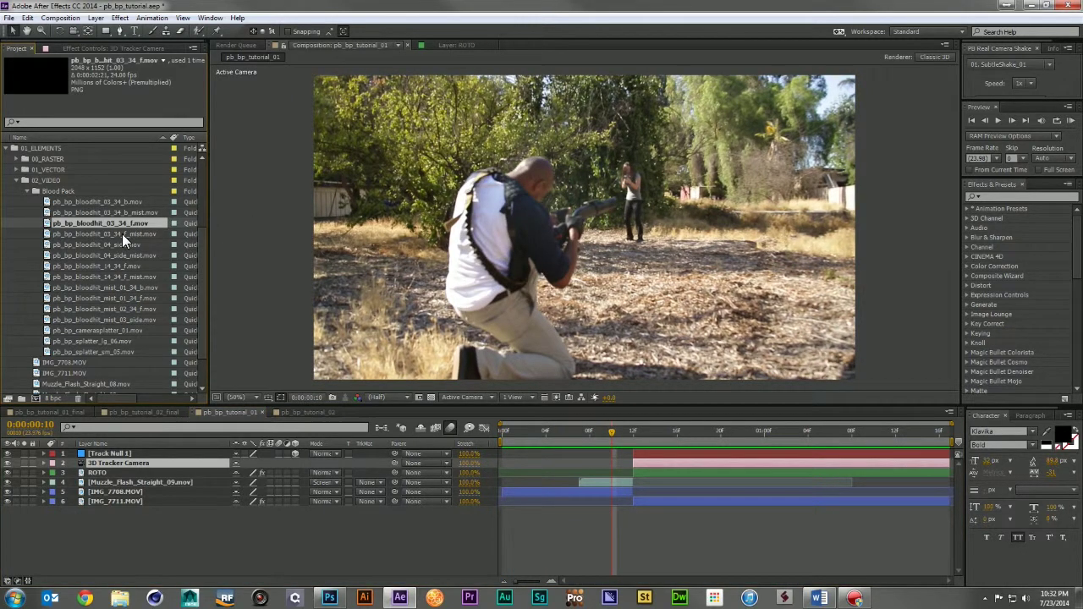
left_click(121, 234, "ctrl")
left_click_drag(115, 223, 565, 479)
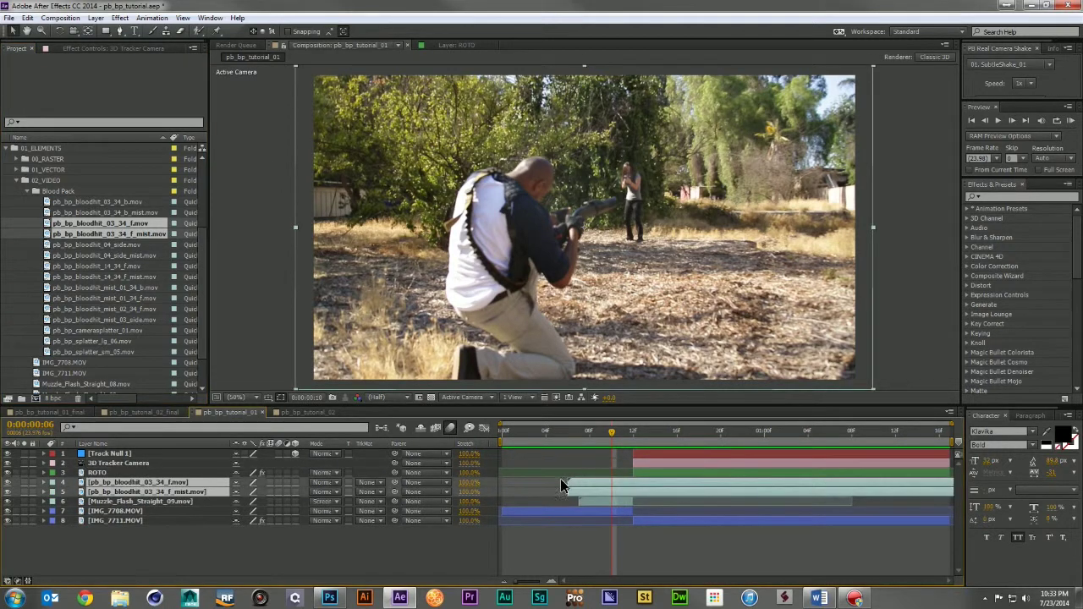
Time-stretch both blood hit layers to 40% and shift them to start at frame 9
left_click(475, 483)
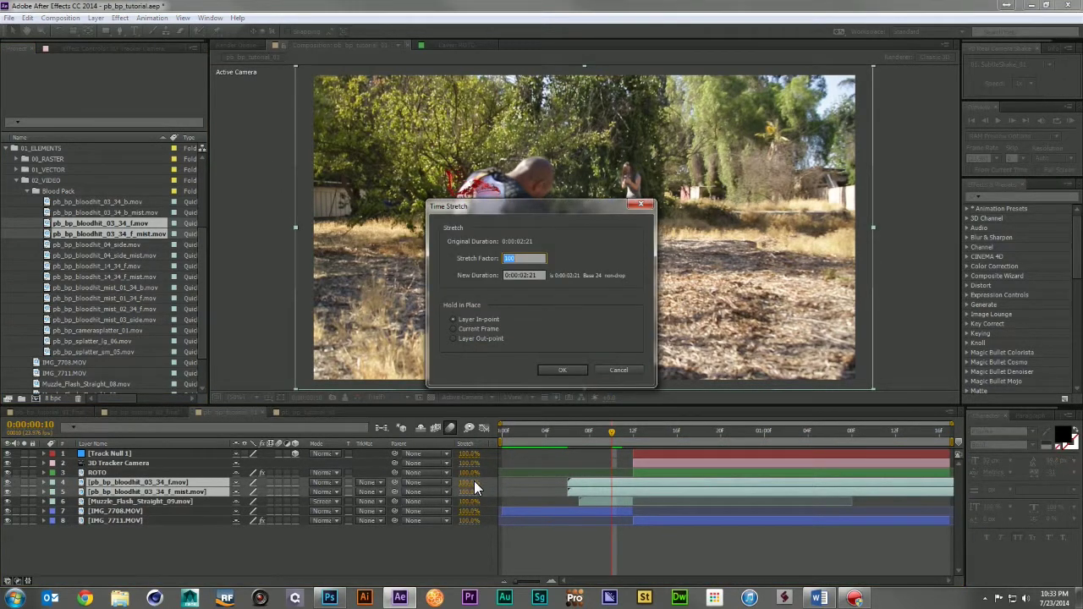
type("40")
key("Return")
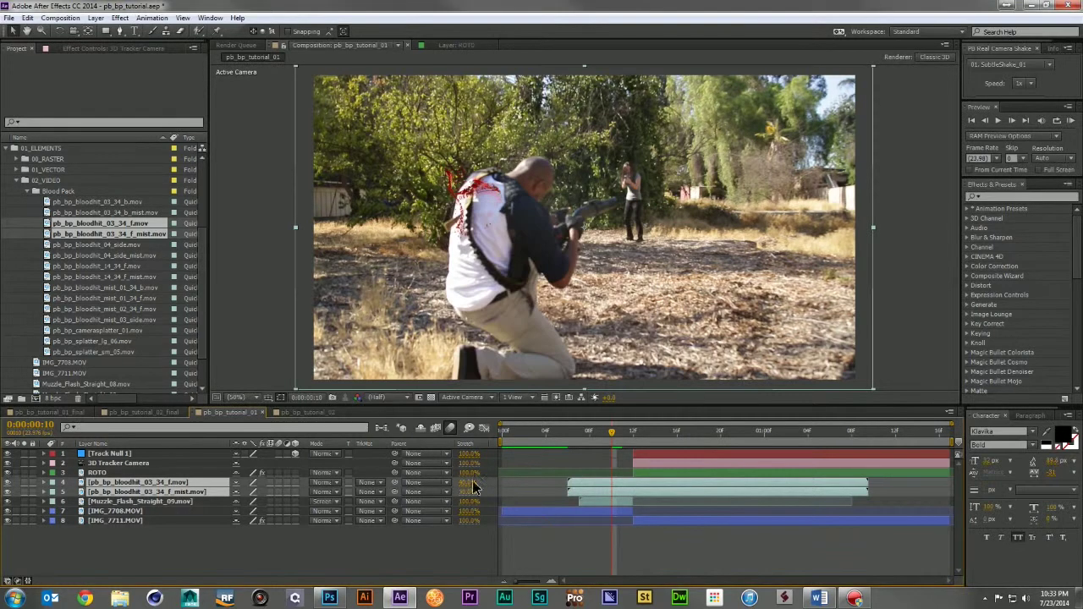
left_click_drag(578, 483, 608, 491)
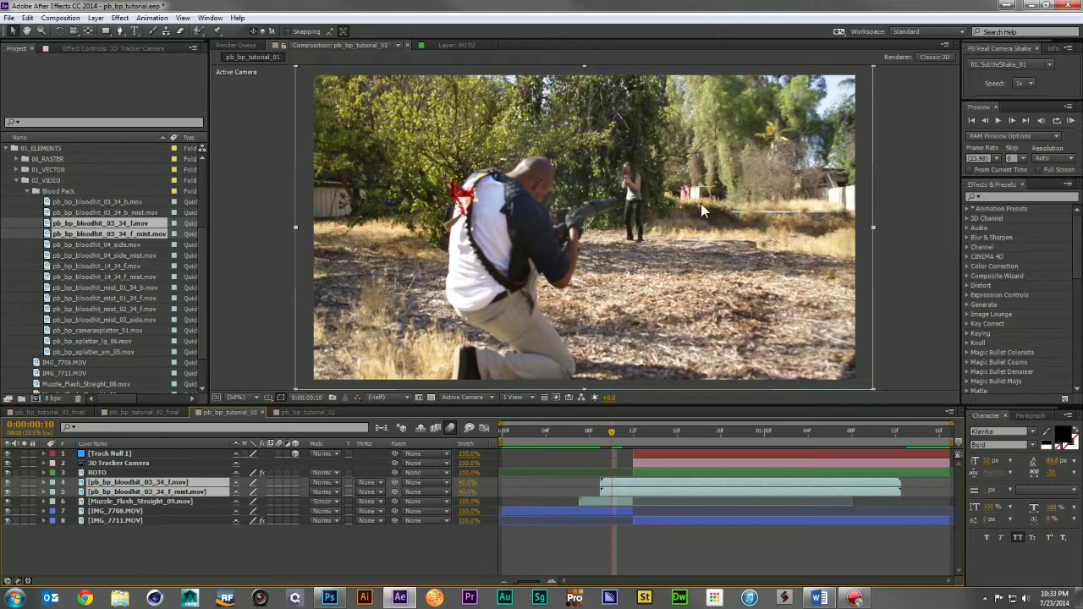
Flip both blood hit layers horizontally with a scale of -100, 100% and move them onto the kneeling man's rear shoulder
key("s")
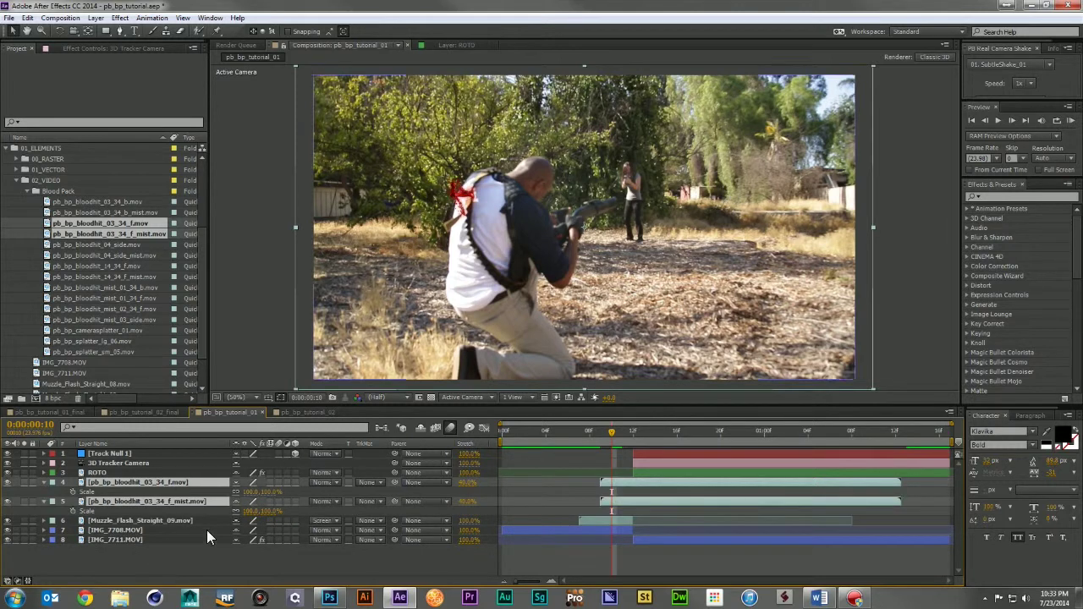
left_click(251, 491)
type("30")
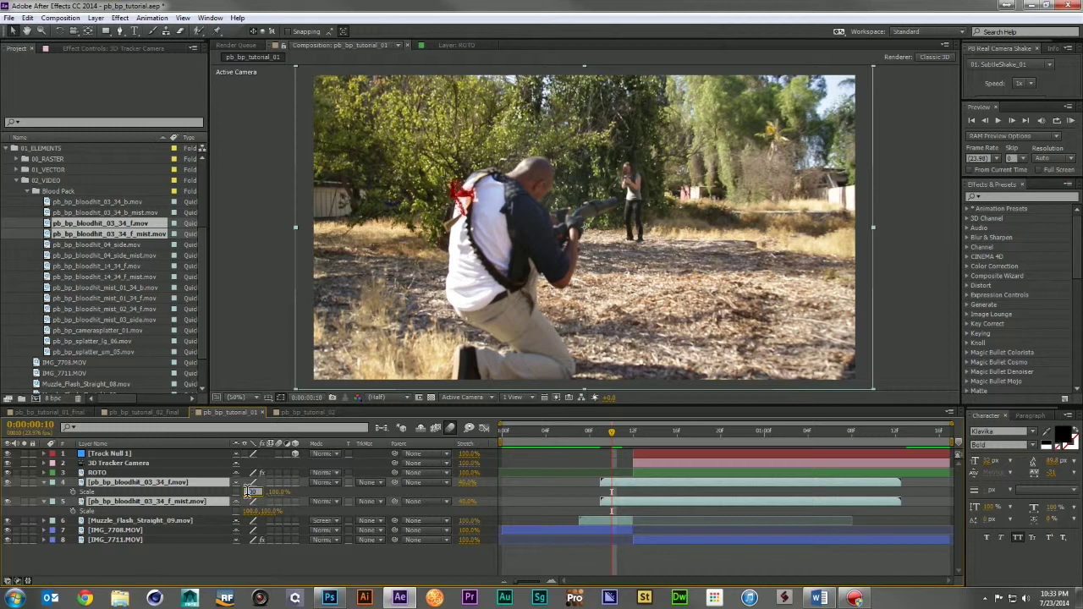
key("Return")
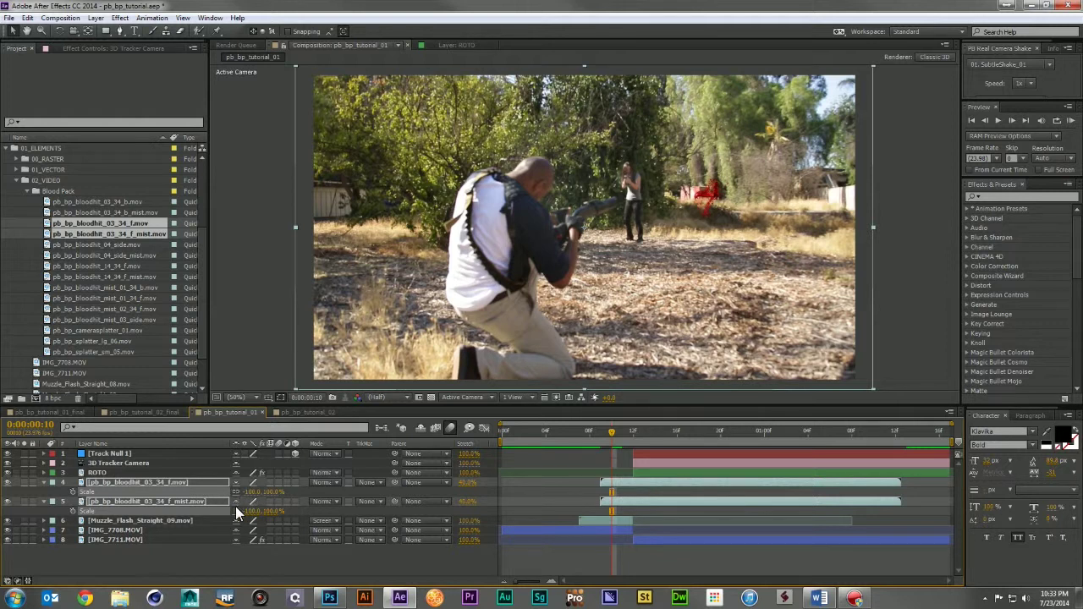
left_click_drag(732, 206, 481, 201)
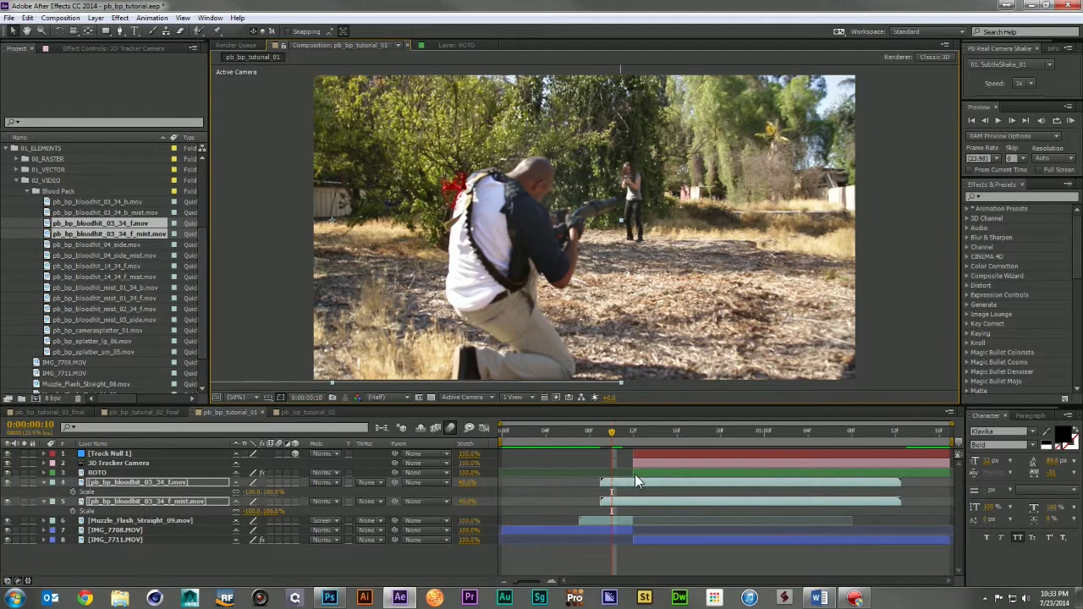
Reduce both blood hit layers to a scale of -83, 83% and check them against the man's shoulder
left_click(624, 430)
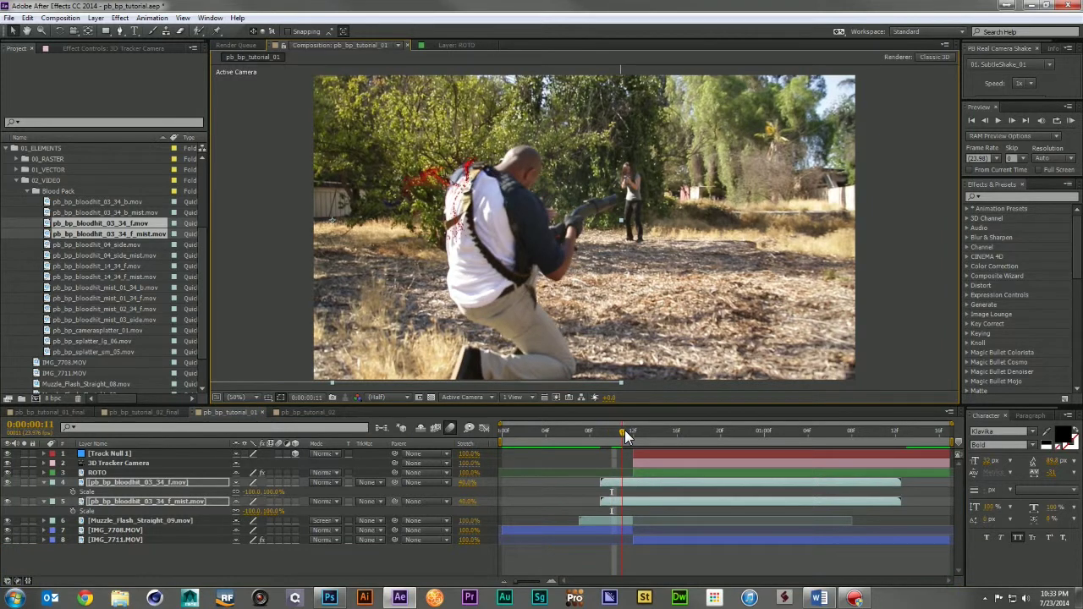
left_click_drag(271, 493, 264, 491)
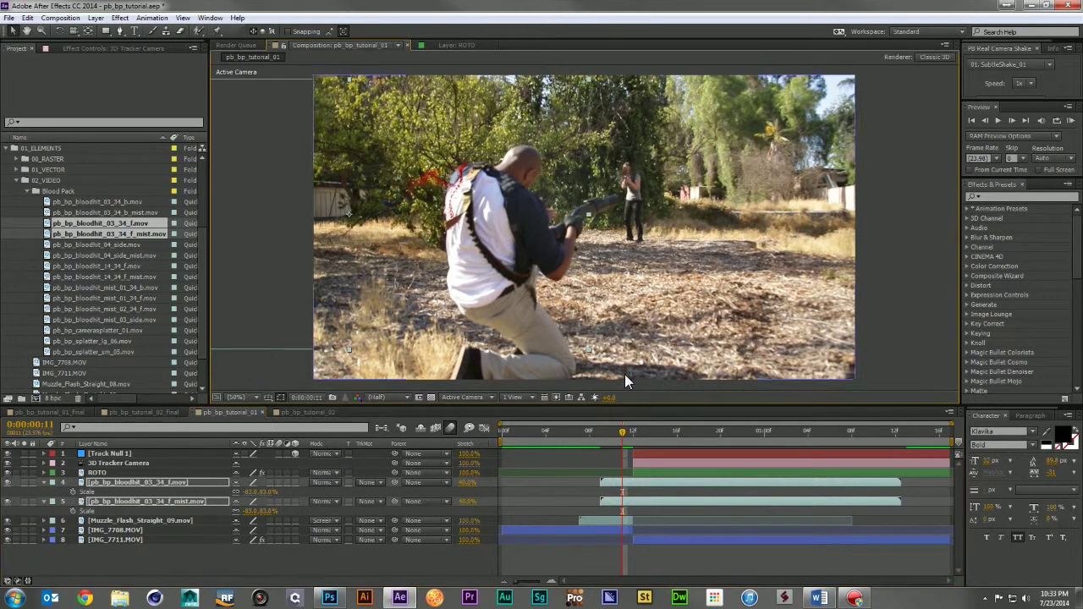
left_click_drag(623, 433, 605, 435)
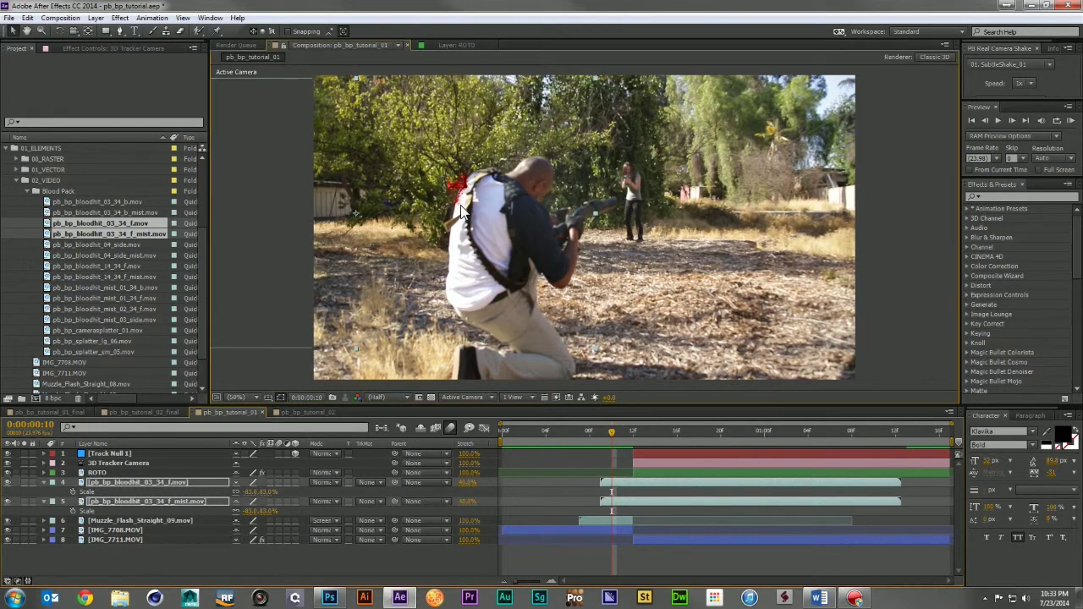
Trim both blood hit layers to start at frame 10 and end at the shot change at frame 12
left_click(600, 480)
left_click_drag(606, 482, 596, 482)
left_click(44, 482)
left_click(308, 555)
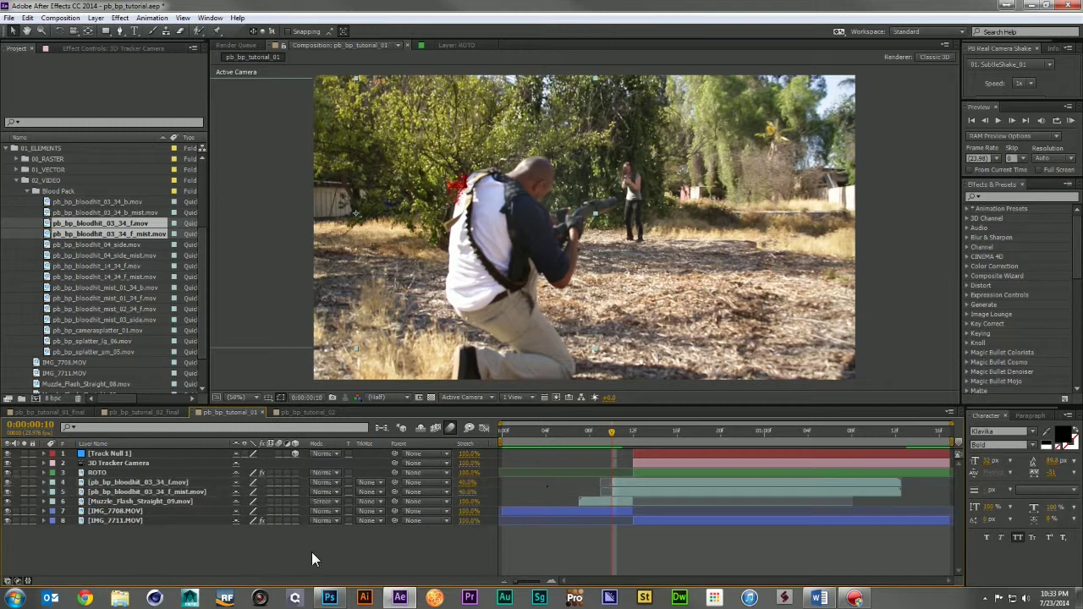
mouse_move(608, 428)
left_mouse_down()
mouse_move(597, 429)
mouse_move(642, 435)
mouse_move(618, 432)
left_mouse_up()
left_click_drag(902, 491, 655, 502)
left_click_drag(901, 482, 643, 501)
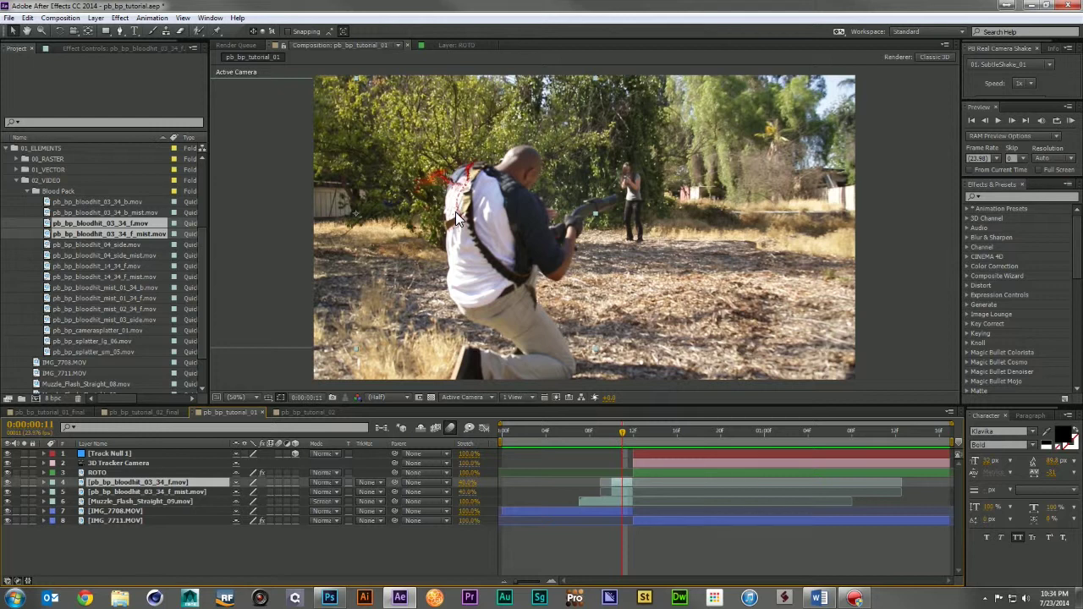
Add pb_bp_bloodhit_mist_01_34_f.mov beneath the two blood hit layers and set its scale to -50, 50%
left_click(120, 299)
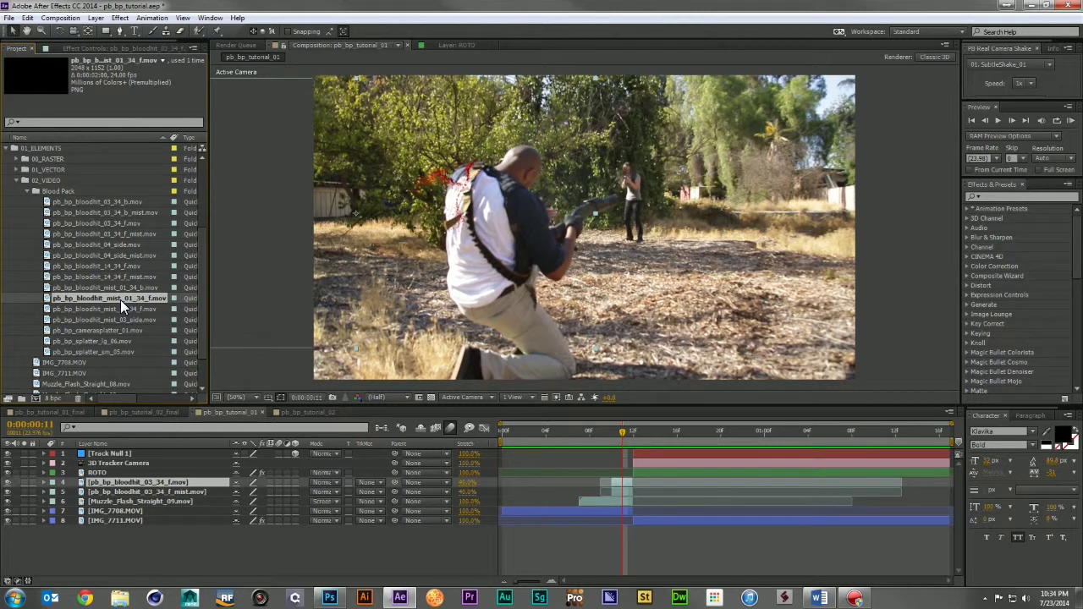
left_click_drag(120, 299, 171, 492)
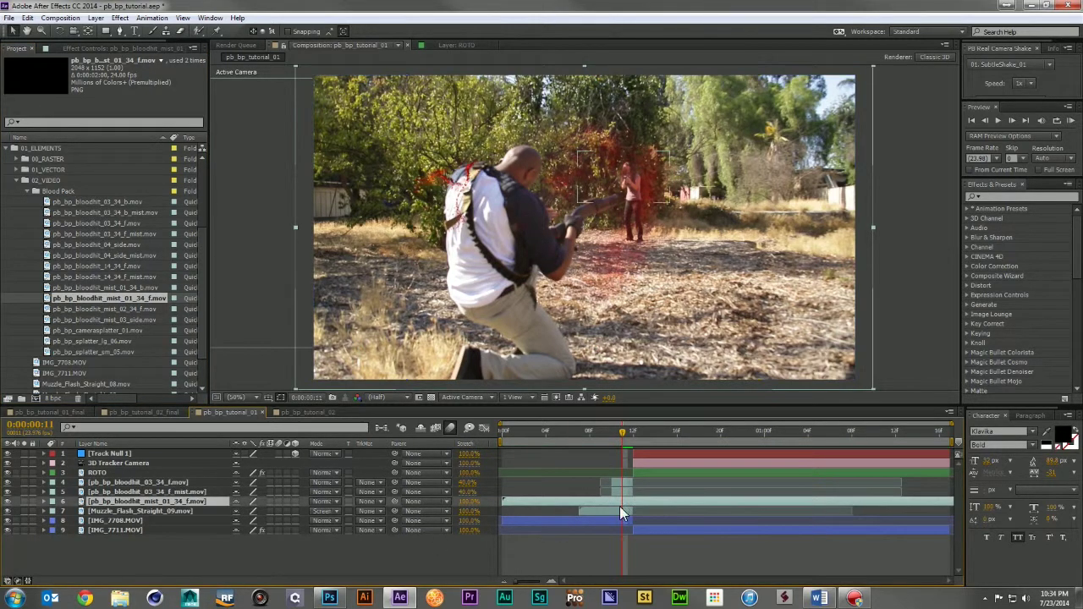
key("s")
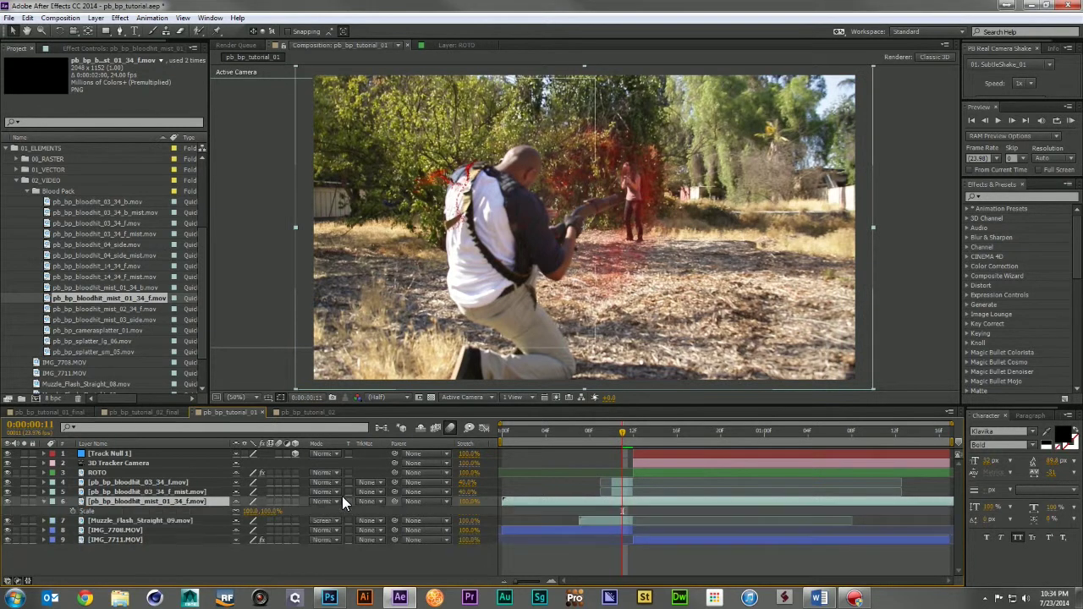
left_click(251, 511)
type("-100")
key("Return")
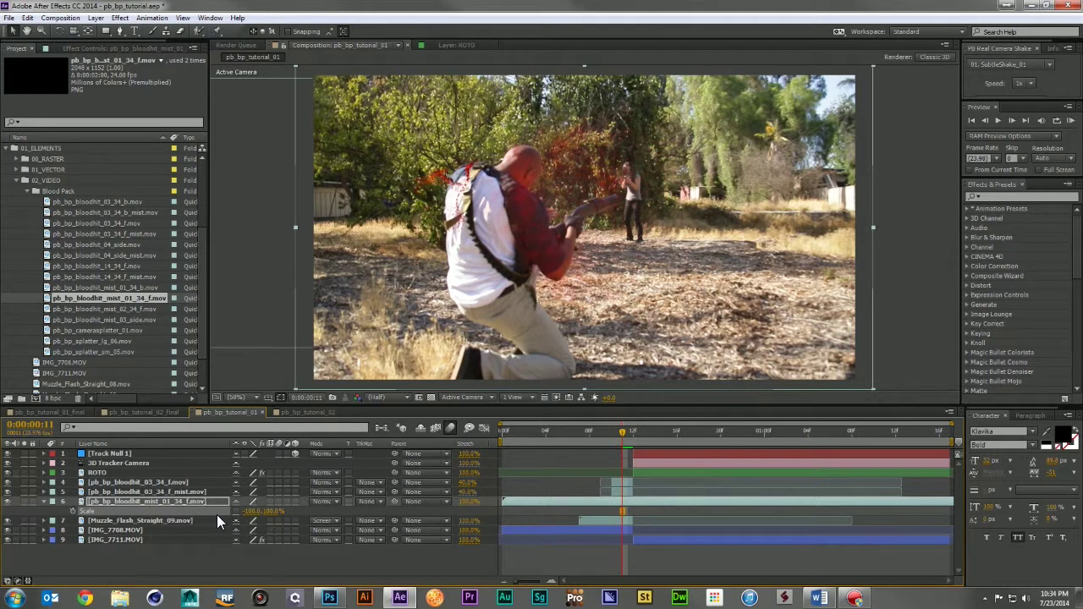
left_click_drag(275, 513, 246, 516)
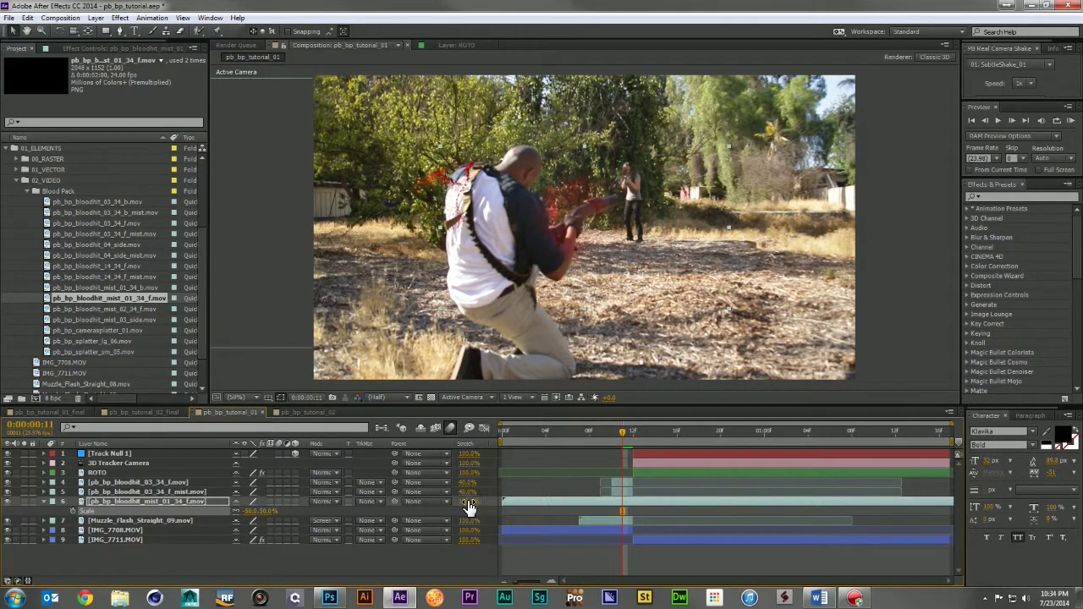
Time-stretch the pb_bp_bloodhit_mist_01_34_f.mov layer to 40%
left_click(467, 502)
type("40")
key("Return")
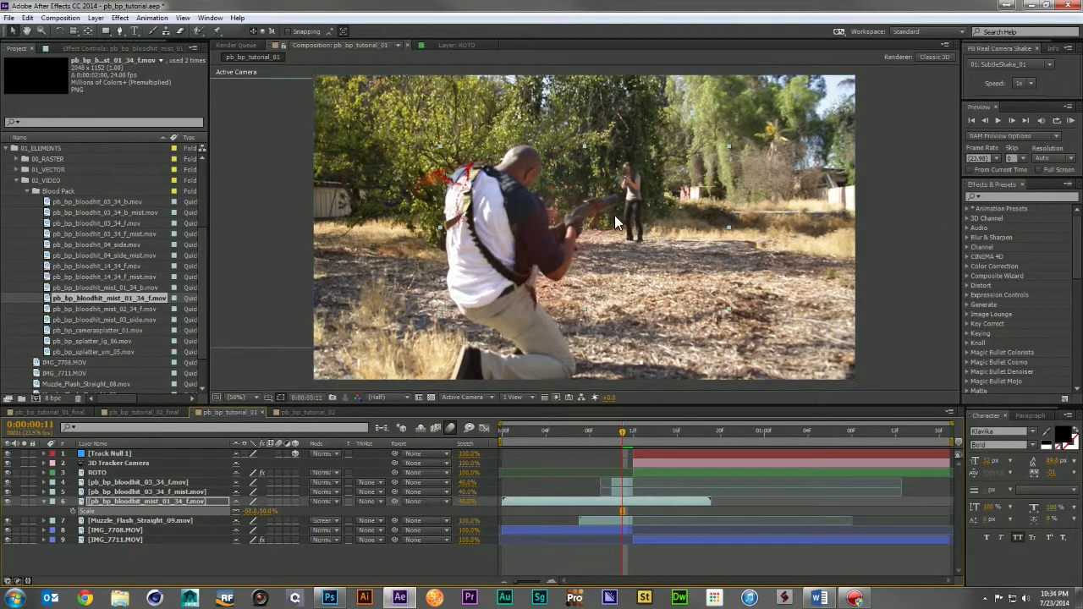
Shift the new mist layer to start at frame 9 and position it over the kneeling man's rear shoulder
left_click_drag(478, 157, 472, 154)
left_click_drag(553, 502, 652, 499)
left_click_drag(475, 165, 462, 188)
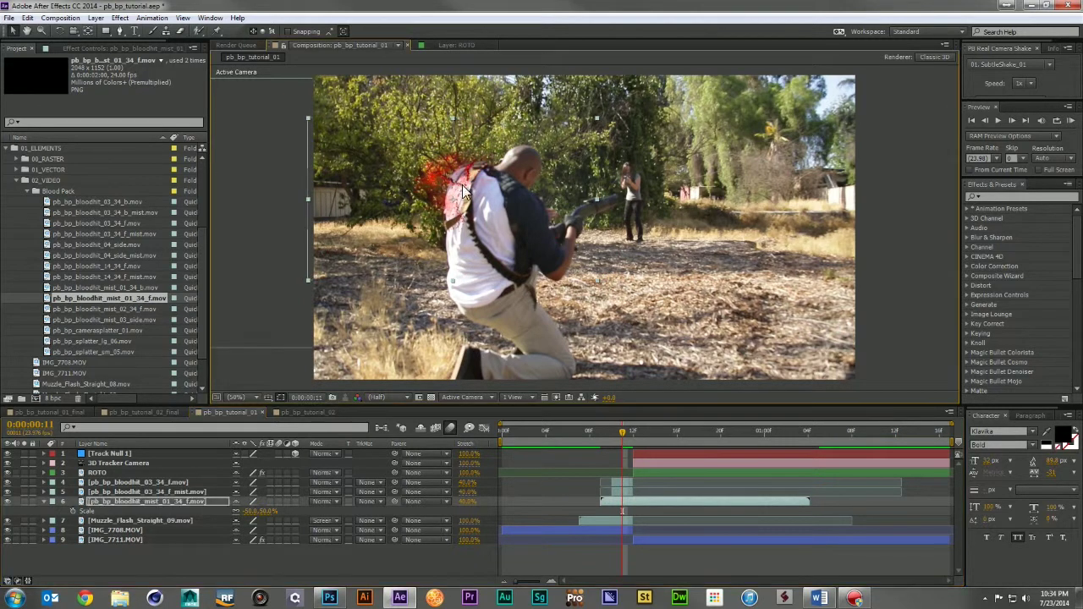
Trim the new mist layer to start at frame 10 and end at the shot change at frame 12
left_click_drag(621, 428, 623, 430)
left_click(604, 500)
left_click_drag(809, 501, 631, 501)
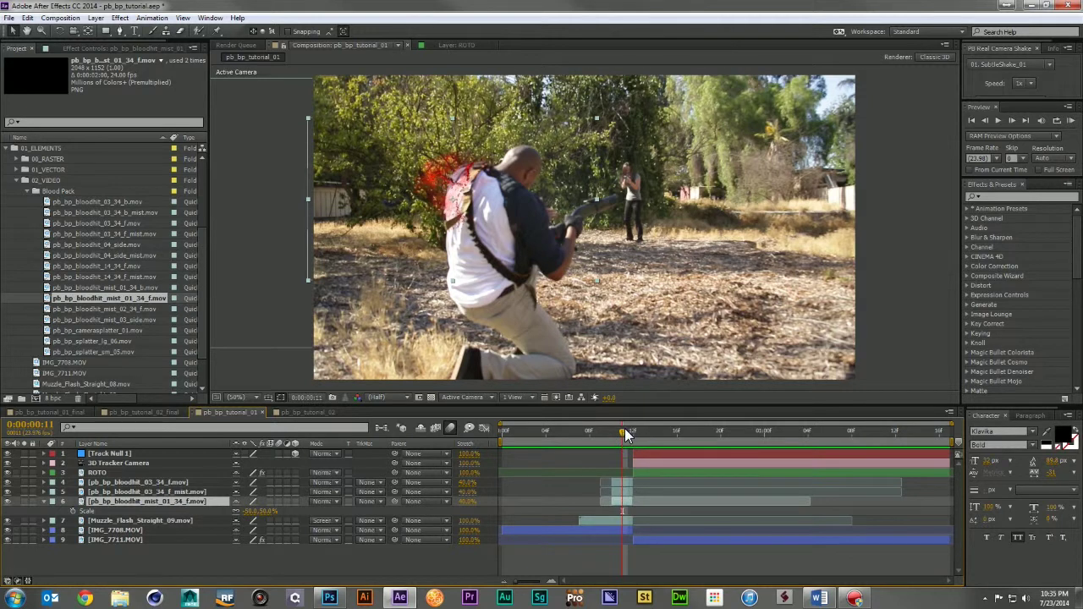
left_click_drag(621, 430, 623, 428)
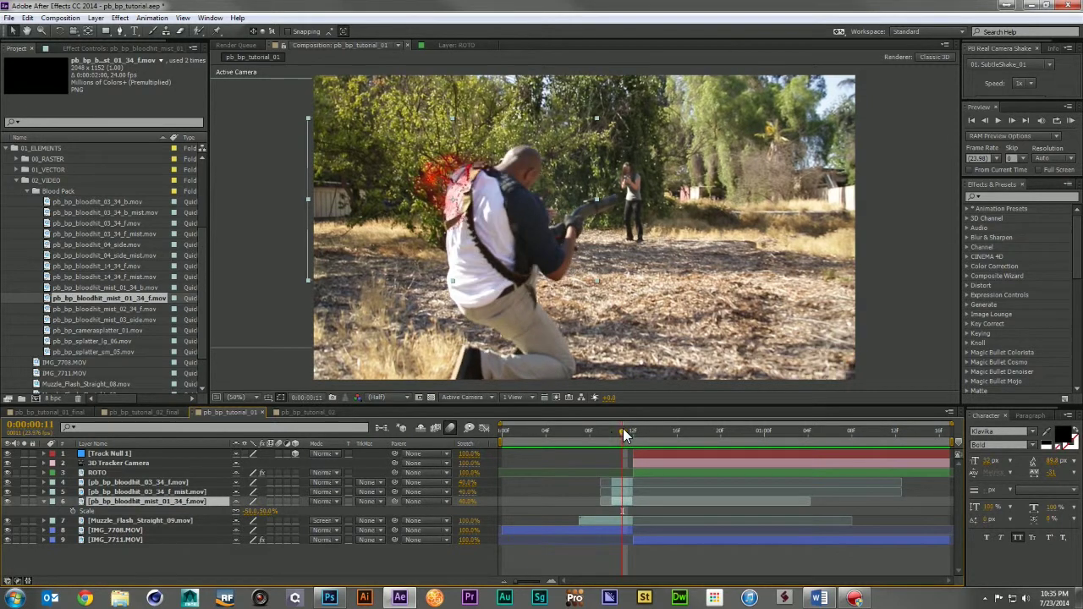
Move the pb_bp_bloodhit_03_34_f_mist.mov layer above pb_bp_bloodhit_03_34_f.mov and collapse the lower mist layer's scale property
left_click(186, 560)
left_click_drag(191, 492, 190, 478)
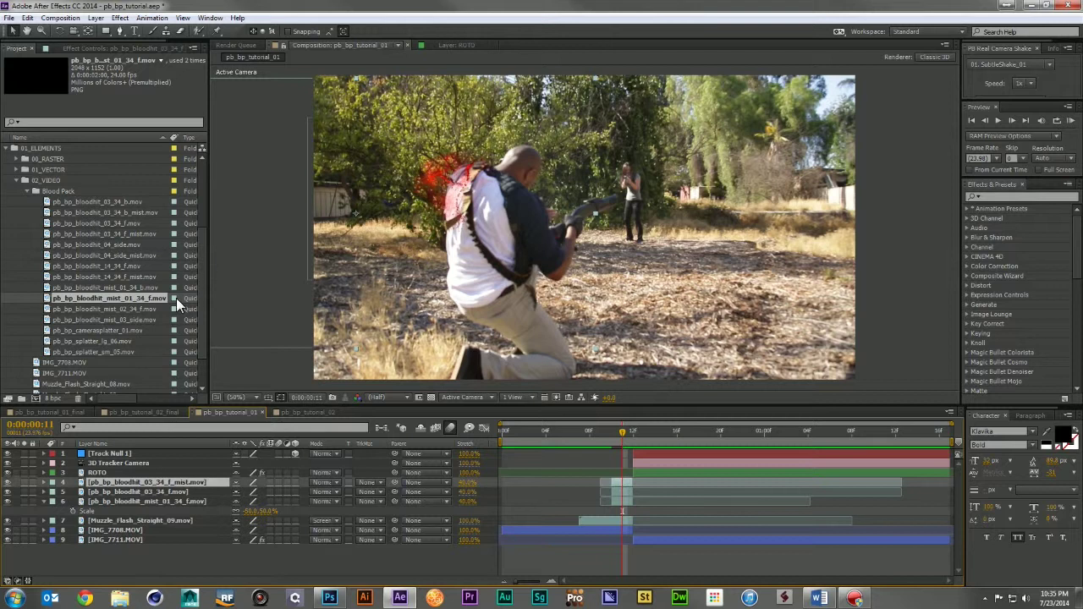
left_click(178, 559)
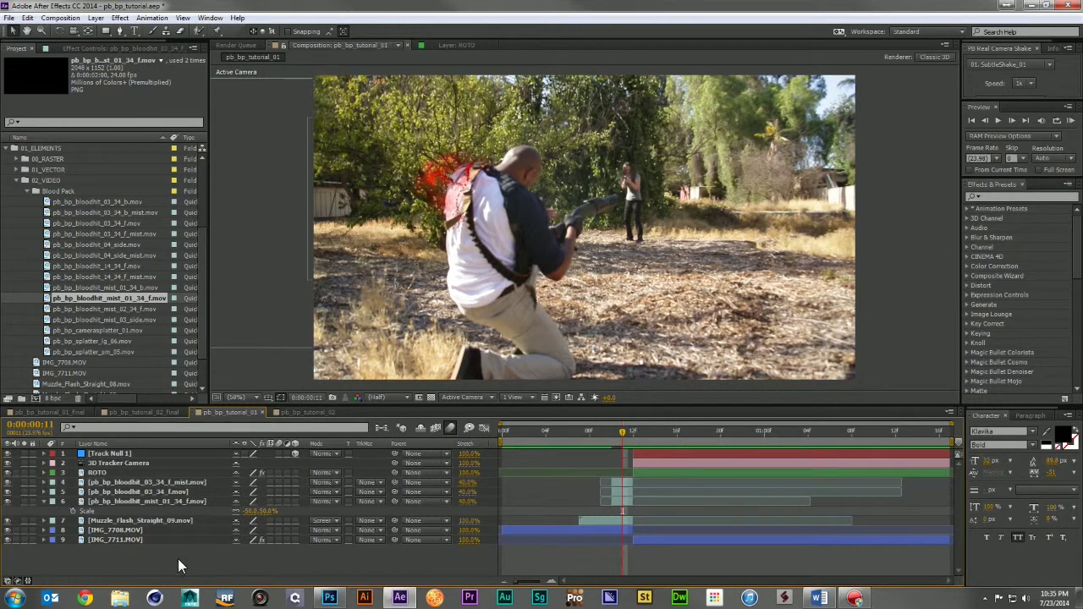
left_click(44, 500)
Apply the Tint effect to the pb_bp_bloodhit_03_34_f_mist.mov layer with Amount to Tint at 36%
left_click(1007, 198)
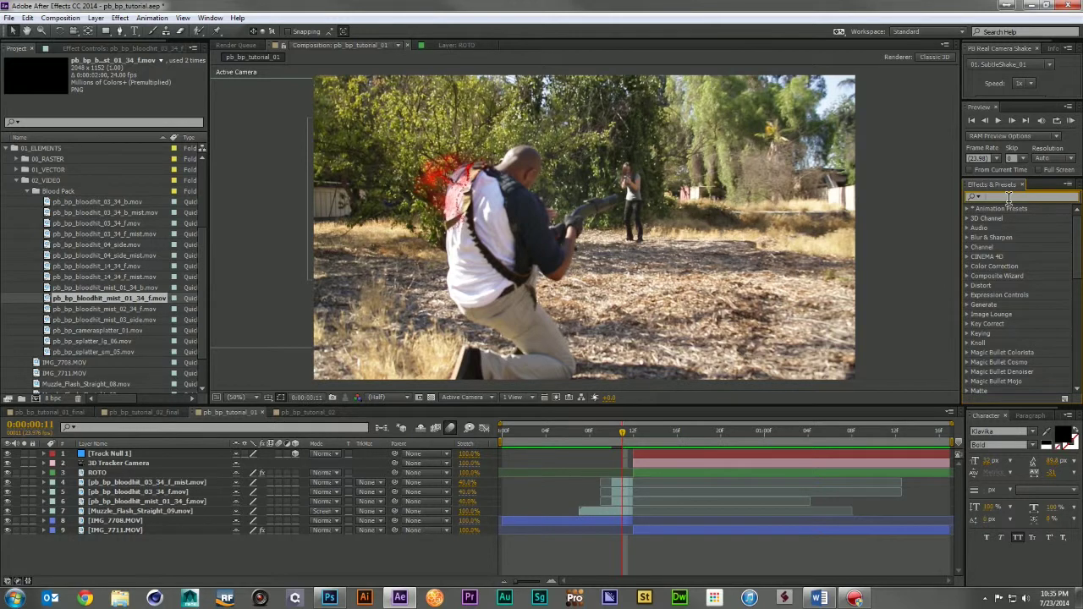
type("tint")
left_click_drag(994, 260, 157, 480)
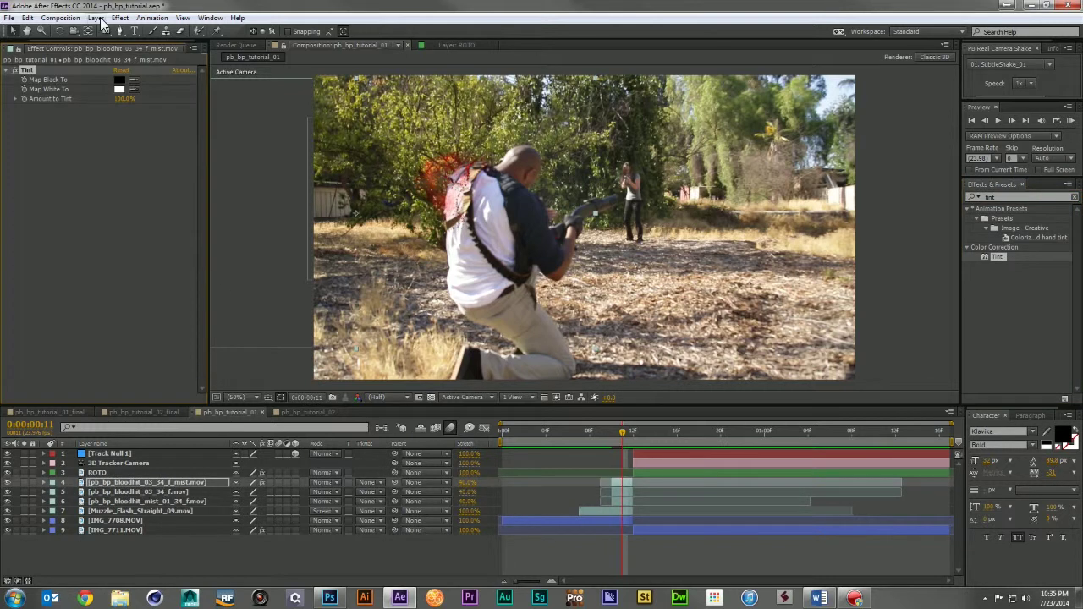
type("73.6")
key("Return")
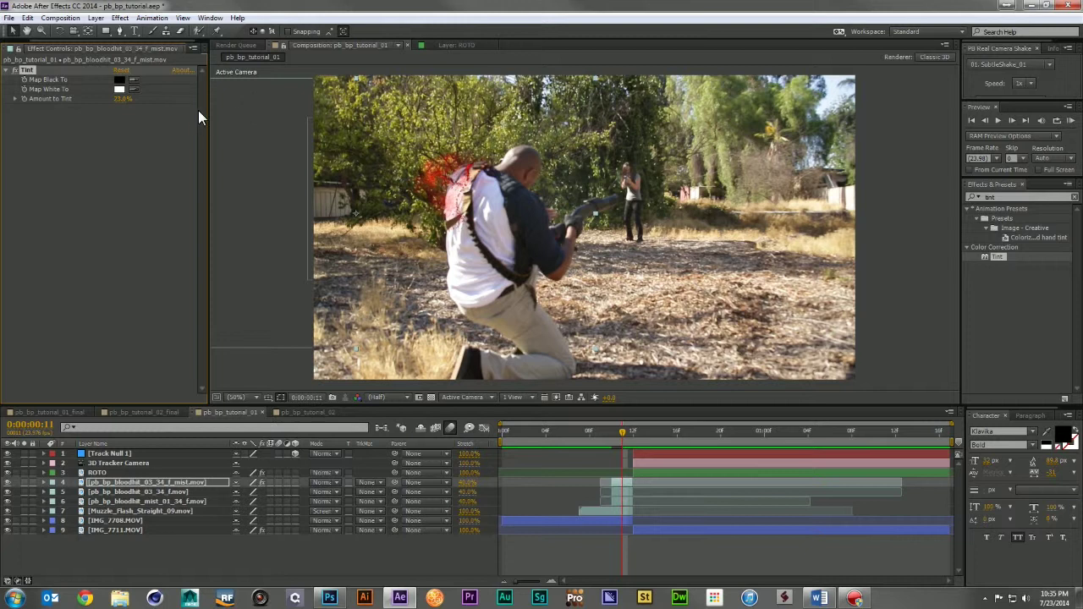
left_click_drag(124, 97, 136, 101)
Add the Hue/Saturation effect to the same mist layer and set its Master Saturation to -25
left_click(1024, 196)
type("hue/s")
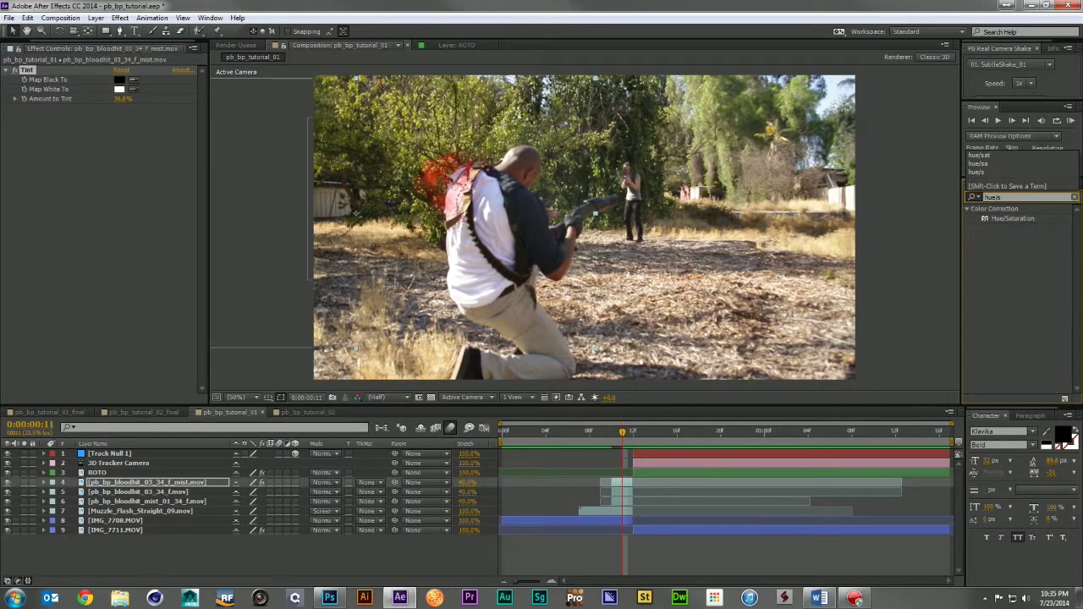
left_click_drag(1005, 218, 117, 139)
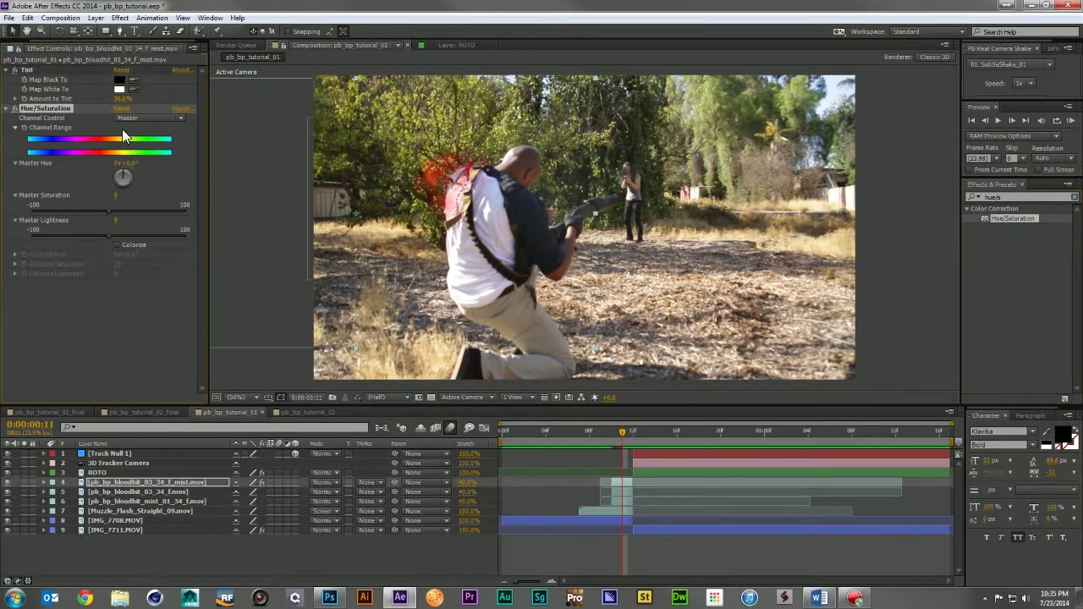
left_click(116, 195)
type("-25")
key("Return")
Copy the Tint and Hue/Saturation effects onto the pb_bp_bloodhit_03_34_f.mov and pb_bp_bloodhit_mist_01_34_f.mov layers
left_click(41, 69)
left_click(46, 109, "shift")
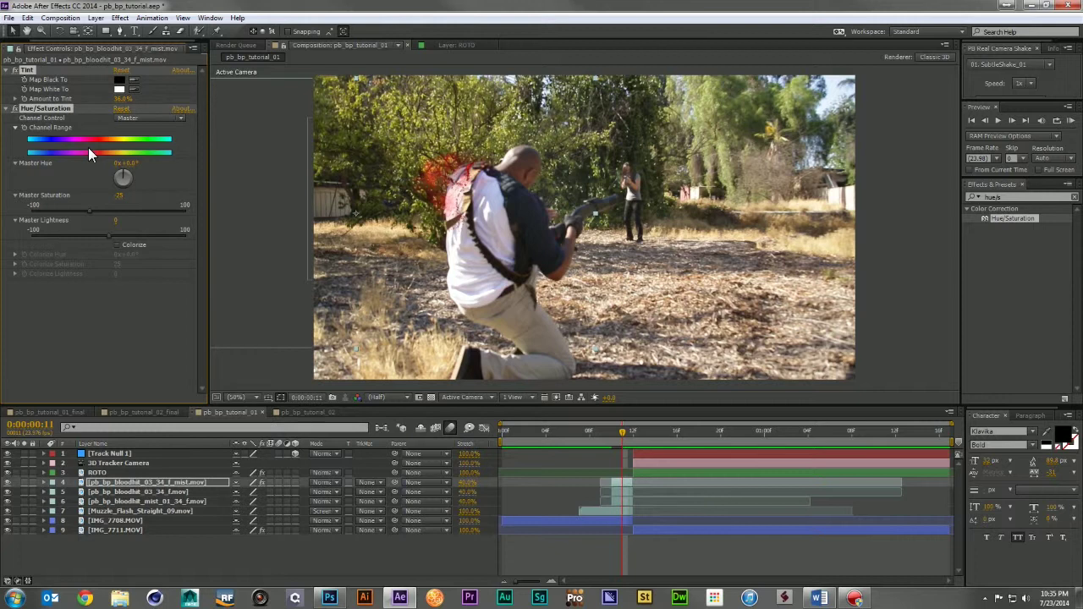
left_click(150, 492)
key("ctrl+v")
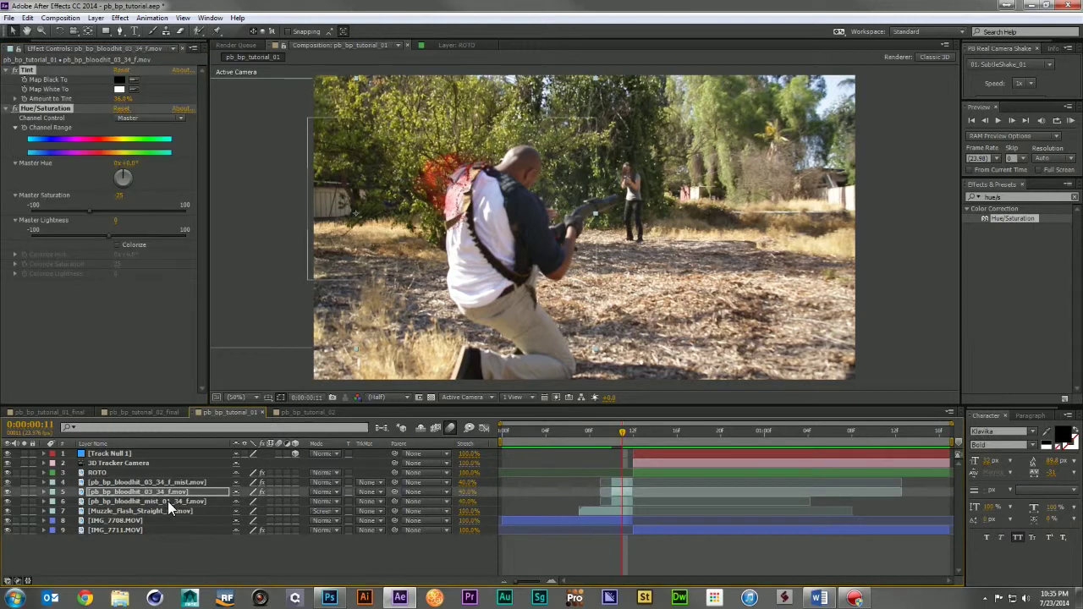
left_click(168, 501)
key("ctrl+v")
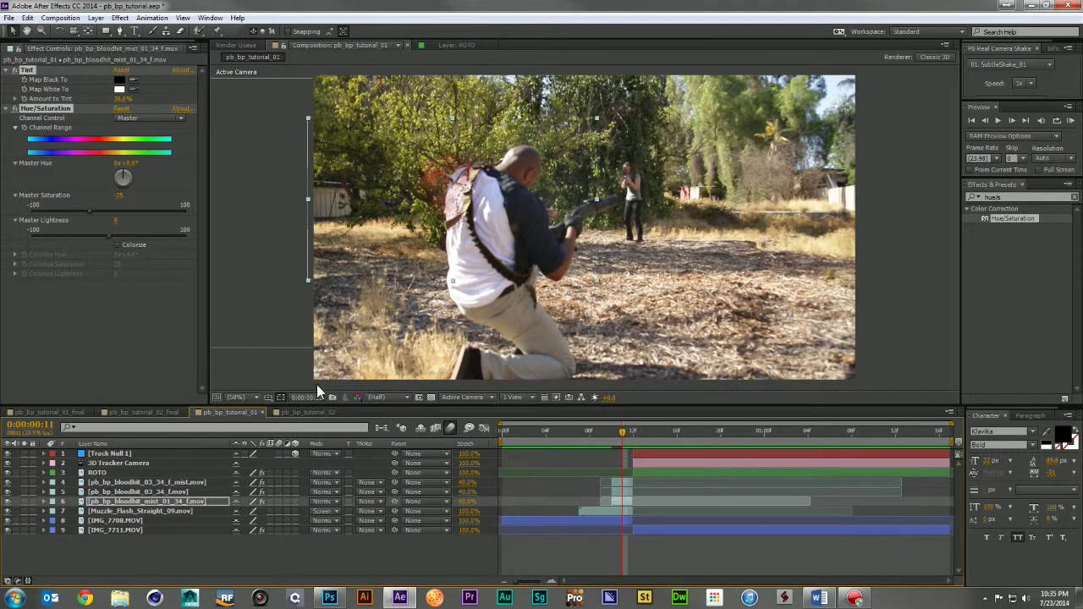
Apply Curves above Tint on the pb_bp_bloodhit_mist_01_34_f.mov layer and bend its Alpha curve upward to thicken the mist
left_click(168, 501)
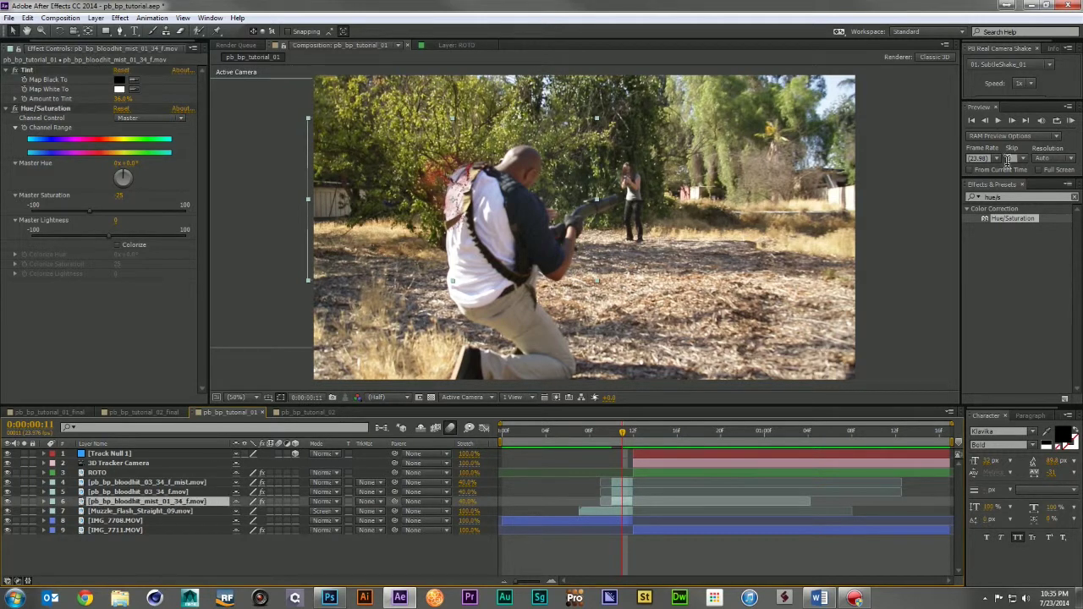
left_click(1020, 196)
type("curve")
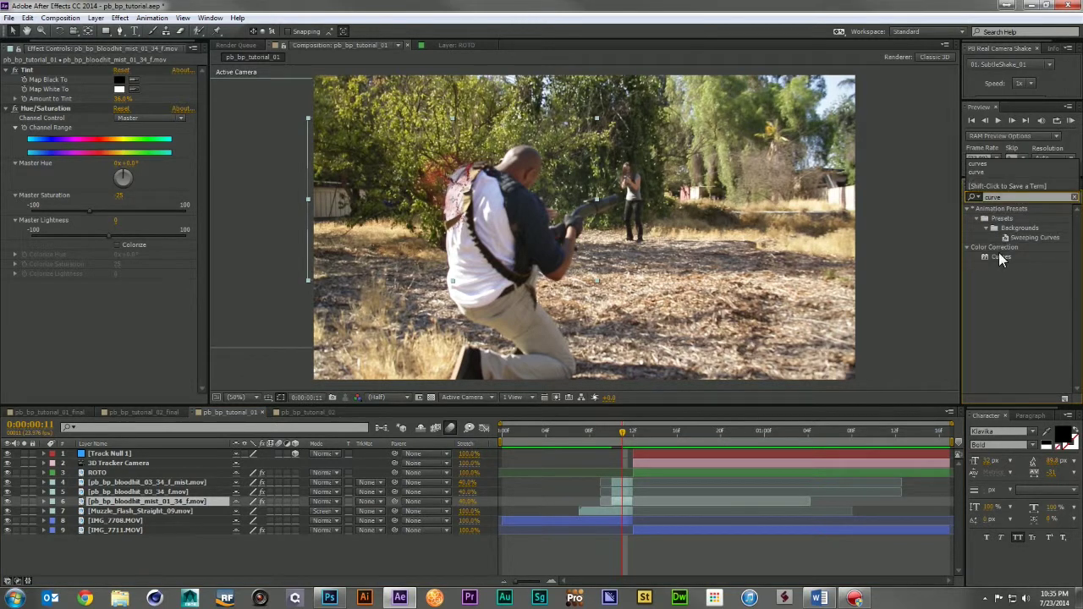
left_click_drag(1000, 256, 150, 71)
left_click(150, 76)
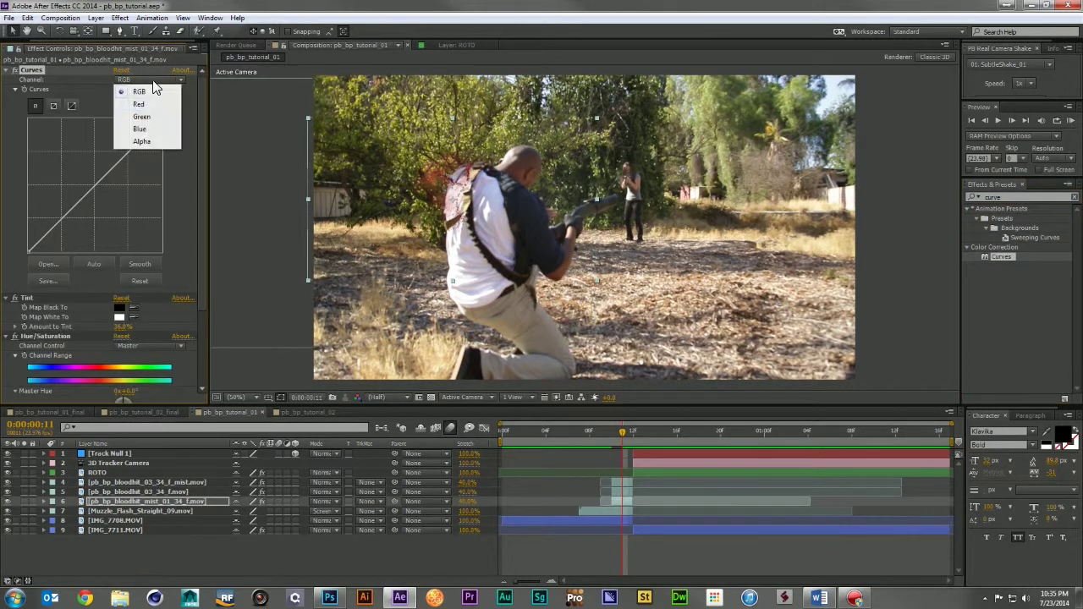
left_click(142, 141)
left_click_drag(116, 165, 75, 156)
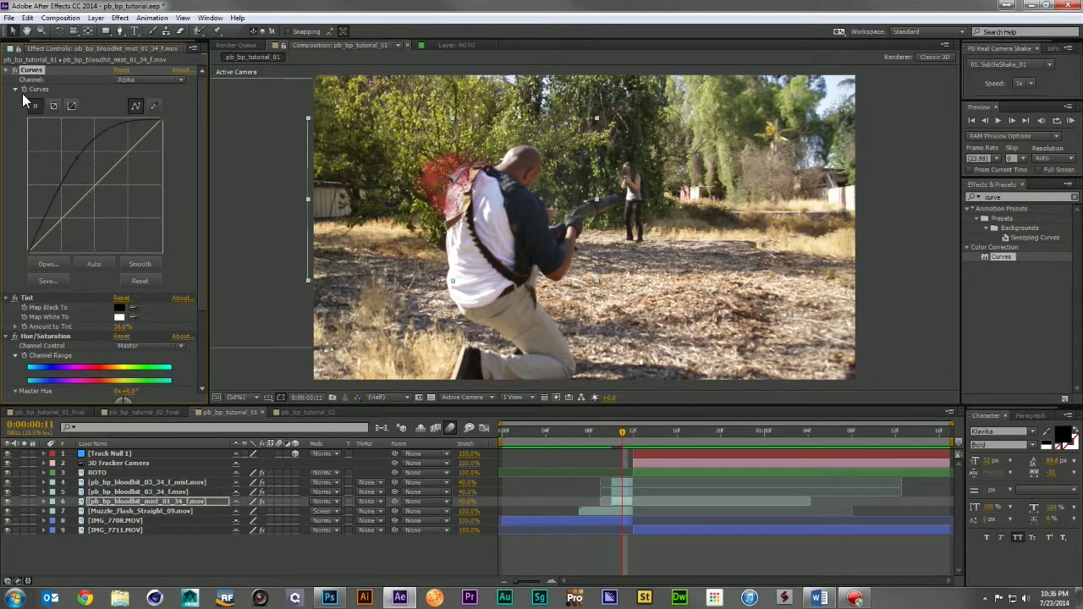
left_click(6, 71)
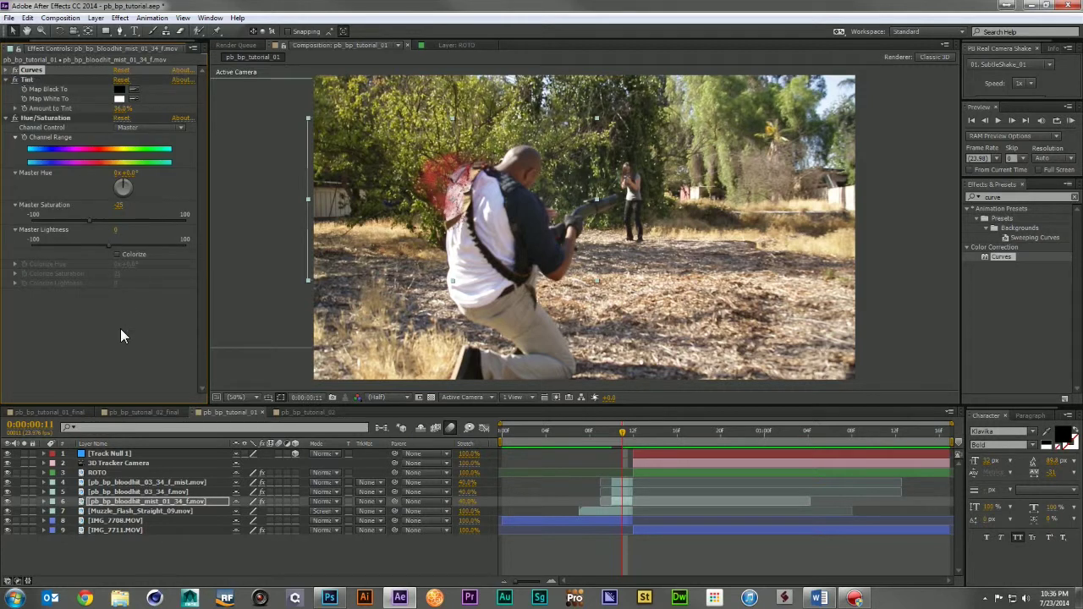
mouse_move(609, 440)
left_mouse_down()
mouse_move(626, 444)
mouse_move(617, 440)
left_mouse_up()
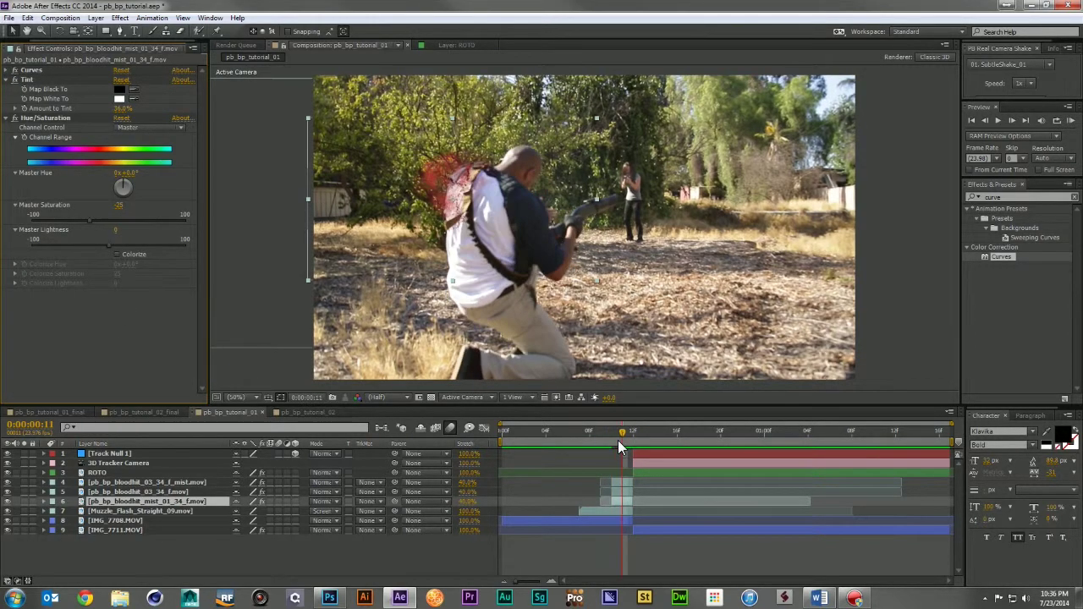
Apply the Pixel Motion Blur effect above Tint on the pb_bp_bloodhit_03_34_f.mov layer
left_click(172, 493)
left_click(1011, 197)
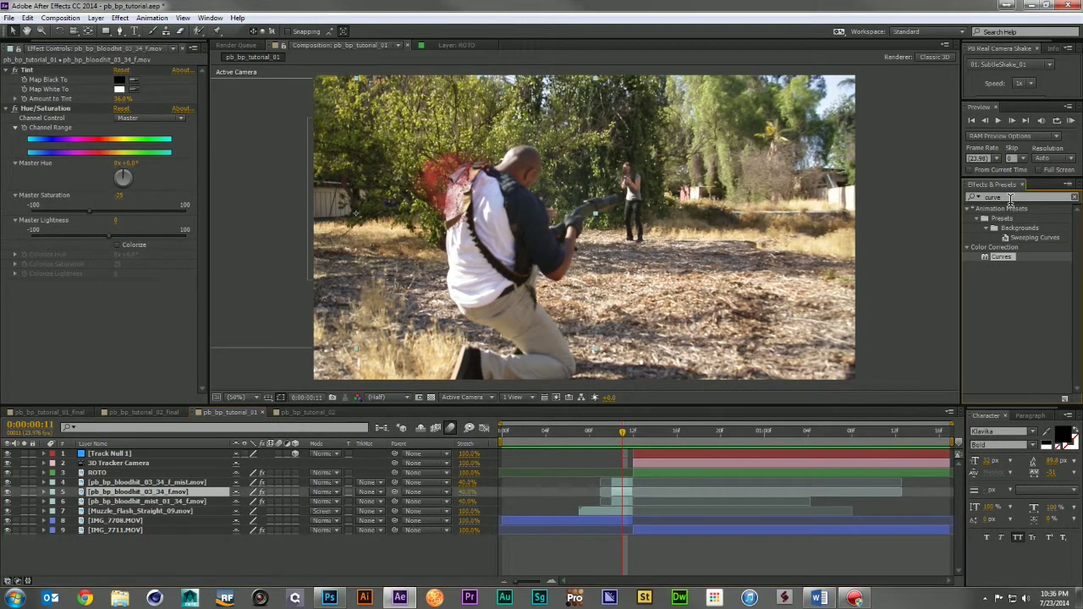
left_click_drag(1011, 198, 963, 197)
type("motion")
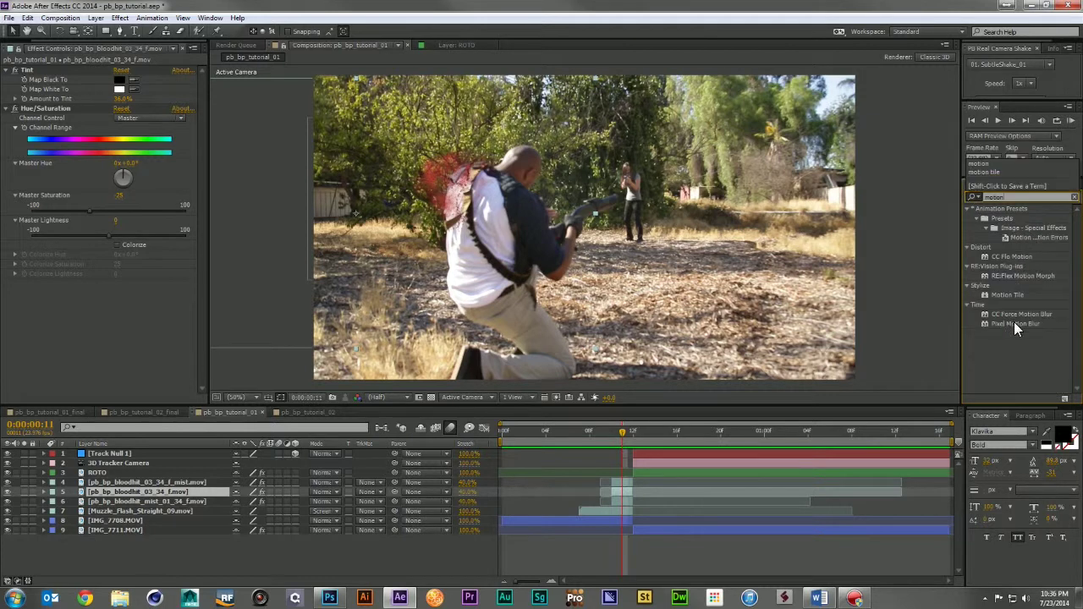
left_click_drag(1014, 321, 84, 74)
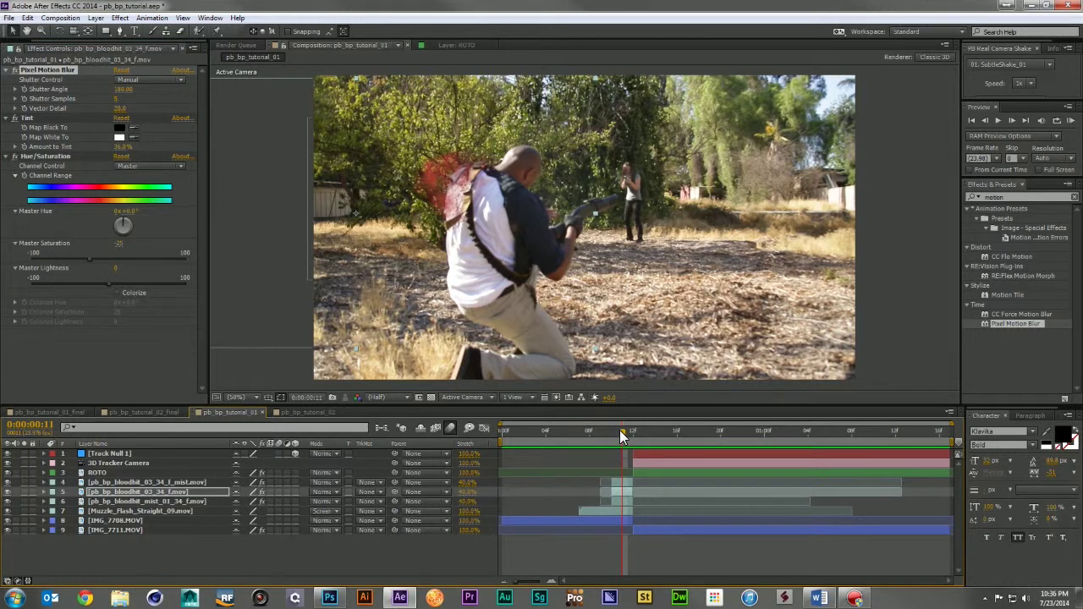
Add pb_bp_bloodhit_04_side.mov and pb_bp_bloodhit_04_side_mist.mov to the composition directly beneath the muzzle flash layer
left_click_drag(622, 432, 632, 434)
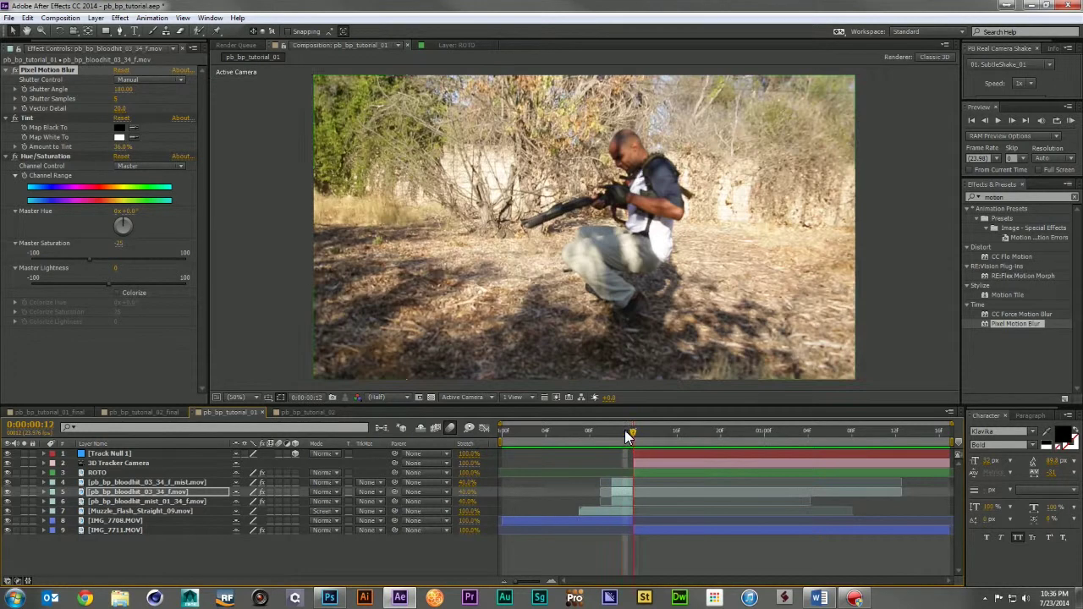
mouse_move(628, 428)
left_mouse_down()
mouse_move(680, 428)
mouse_move(633, 430)
left_mouse_up()
mouse_move(630, 434)
left_mouse_down()
mouse_move(692, 435)
mouse_move(633, 435)
left_mouse_up()
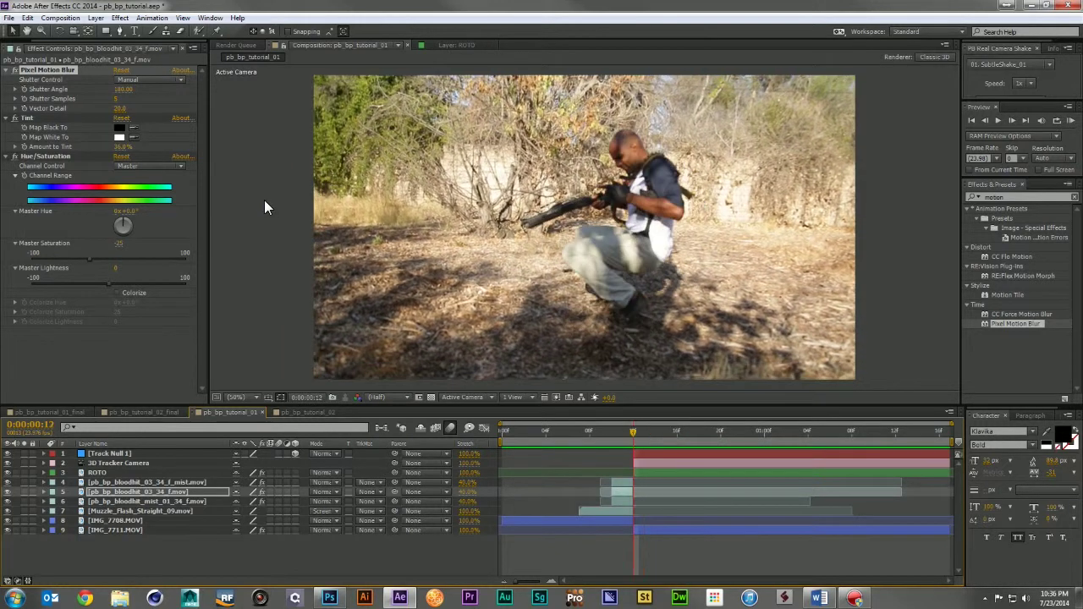
left_click(17, 47)
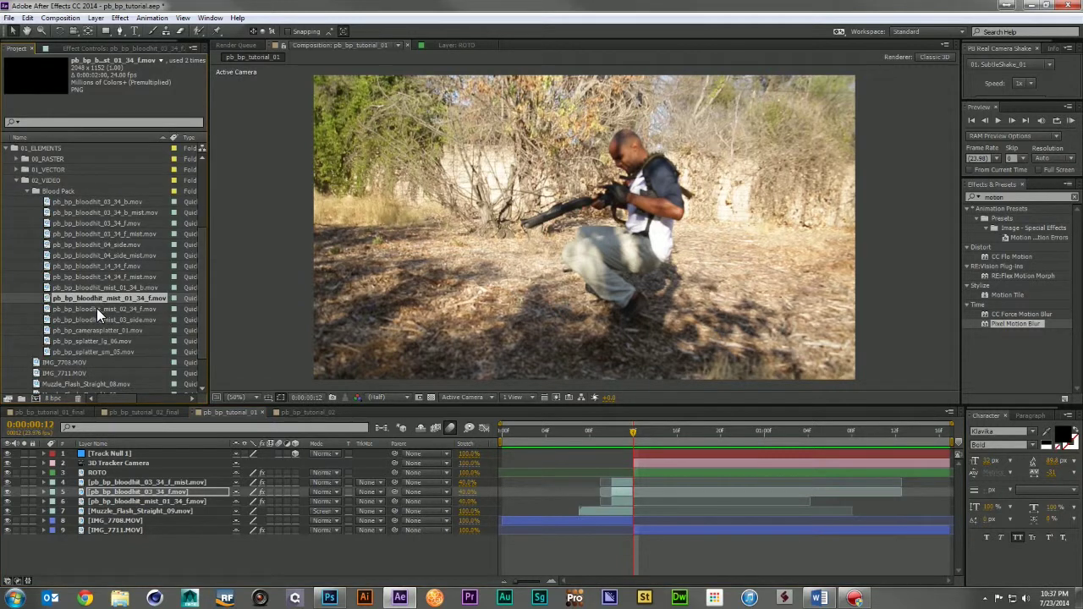
left_click(120, 244)
left_click(122, 255, "shift")
left_click_drag(103, 252, 201, 516)
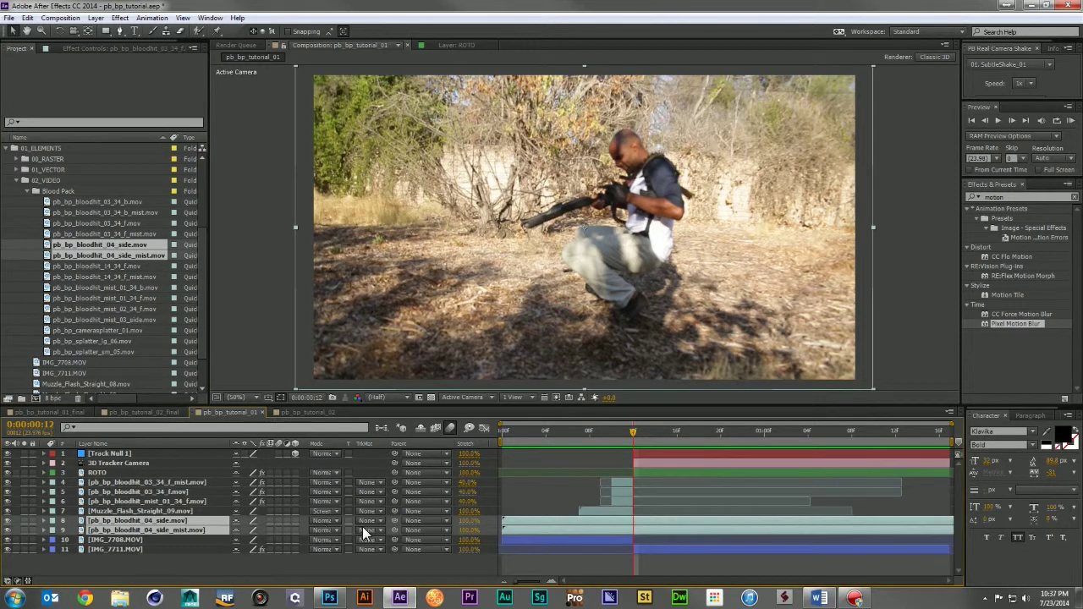
Time-stretch both side blood hit layers to 40%
left_click(462, 520)
type("40")
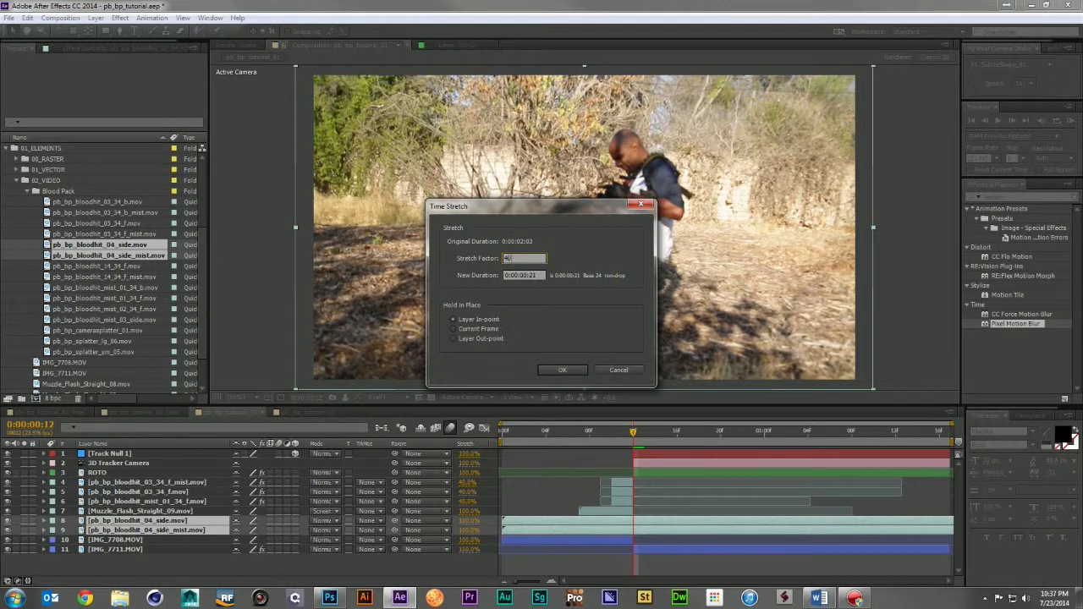
key("Return")
Shift both side blood hit layers to start at the shot change at frame 12
left_click(509, 514)
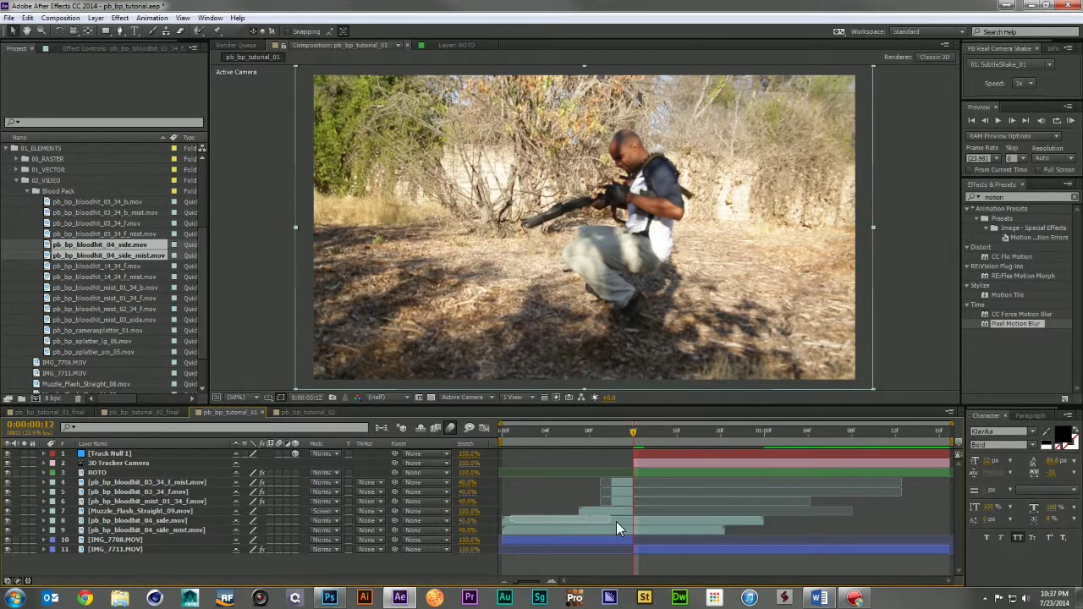
left_click(540, 523)
left_click(541, 532, "shift")
left_click(516, 515)
left_click(519, 523)
left_click(519, 531, "shift")
left_click_drag(513, 518, 638, 519)
key("alt+Page_Up")
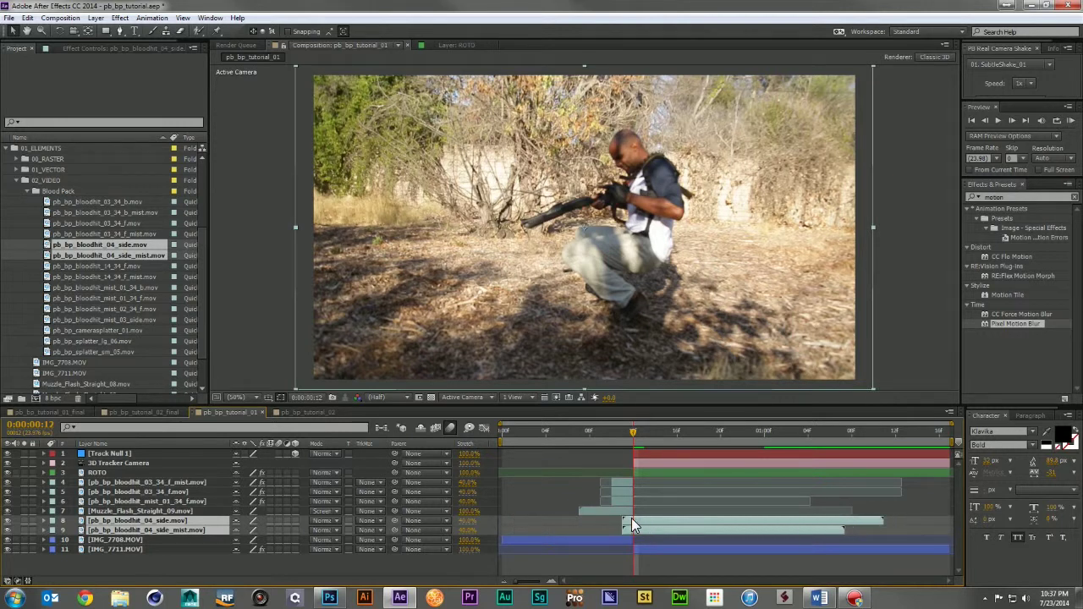
mouse_move(628, 522)
left_mouse_down()
mouse_move(614, 523)
mouse_move(645, 522)
left_mouse_up()
Trim the ROTO layer to start at frame 17
left_click_drag(634, 429, 685, 440)
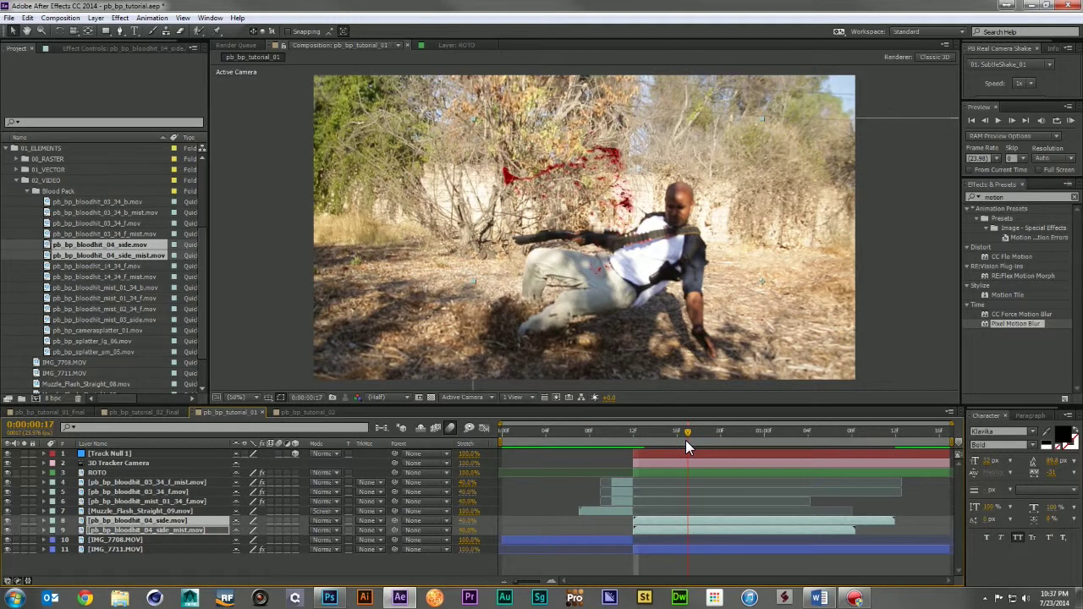
left_click(682, 477)
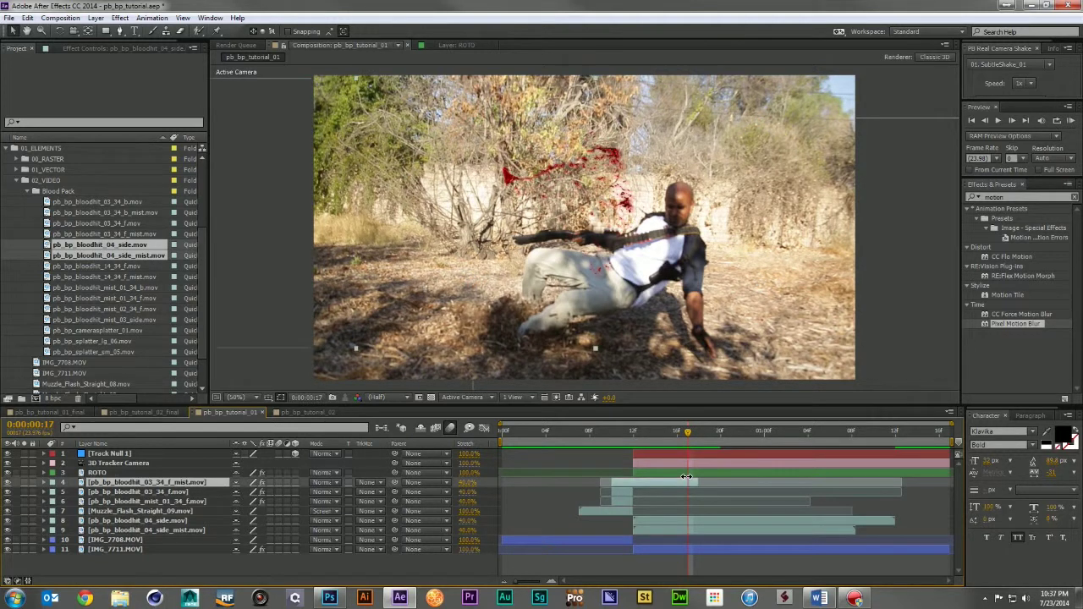
left_click(682, 472)
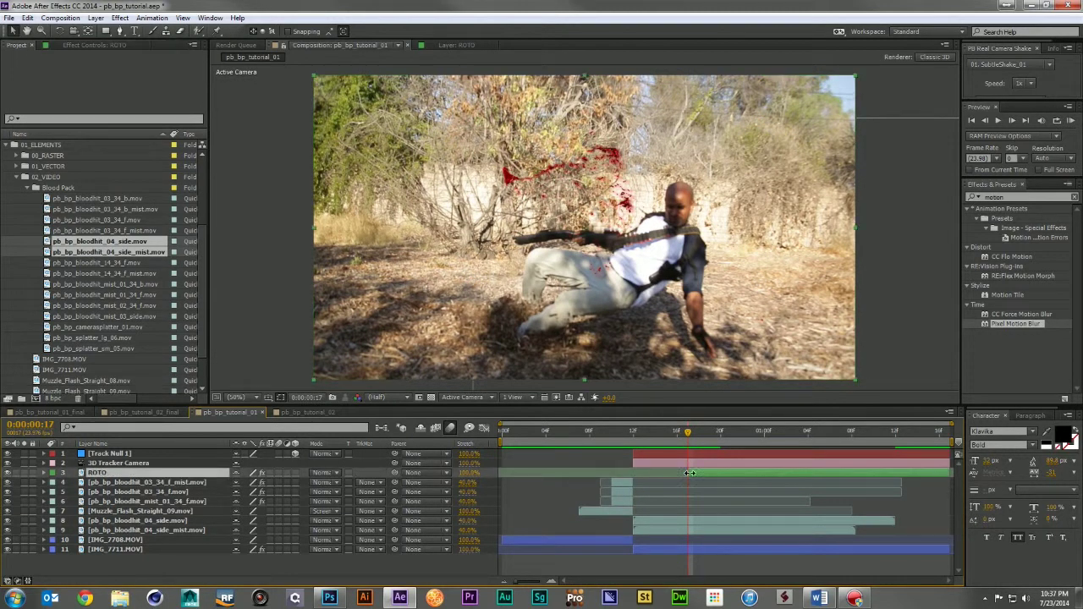
left_click_drag(665, 431, 636, 433)
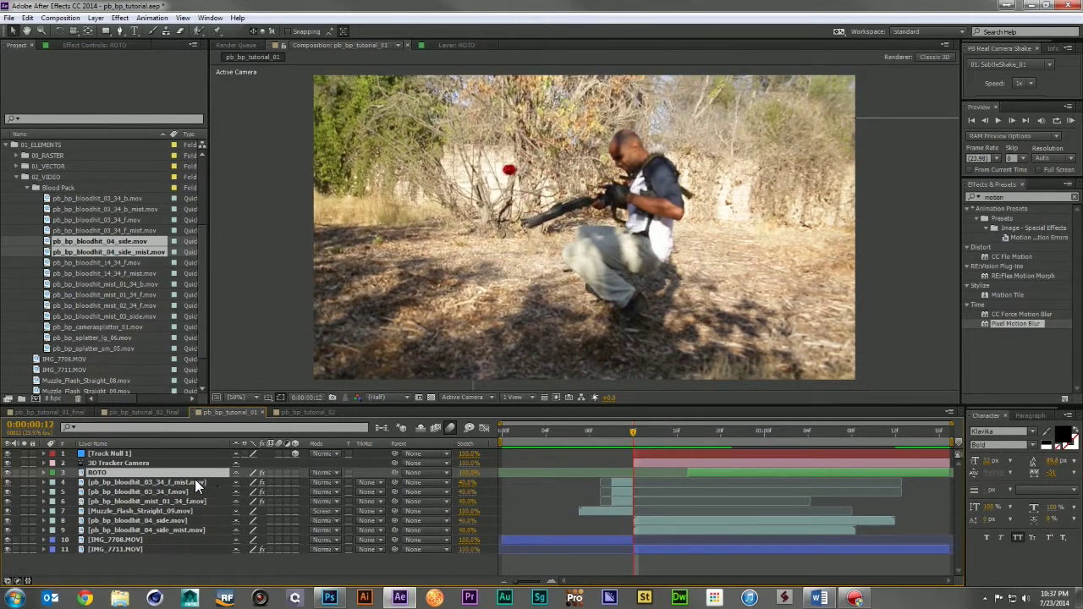
Flip both side blood hit layers horizontally by setting their scale to -100, 100%
left_click(642, 523)
left_click(641, 529, "shift")
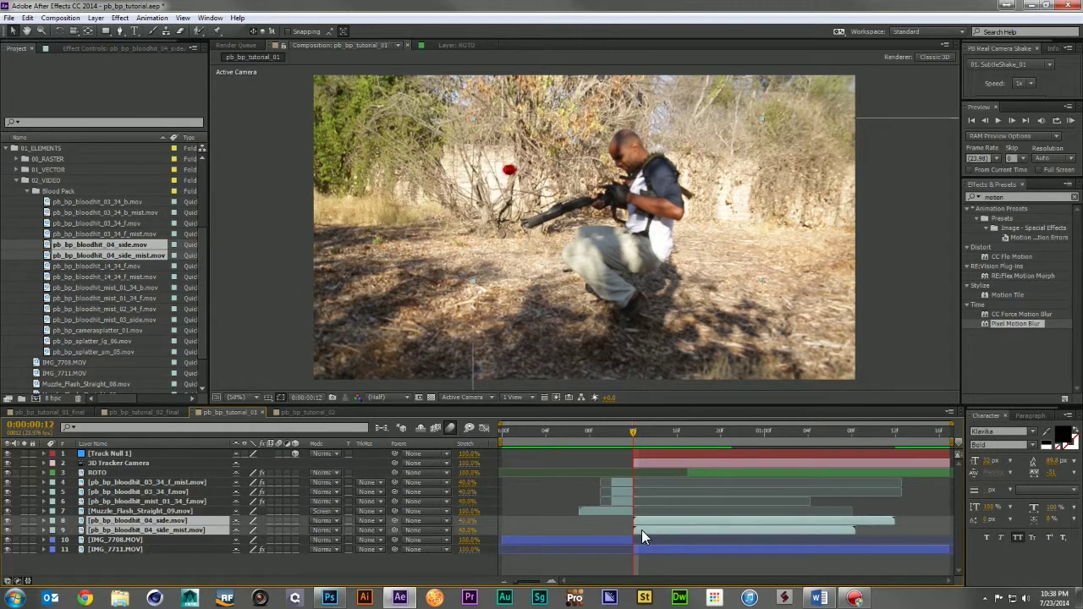
key("s")
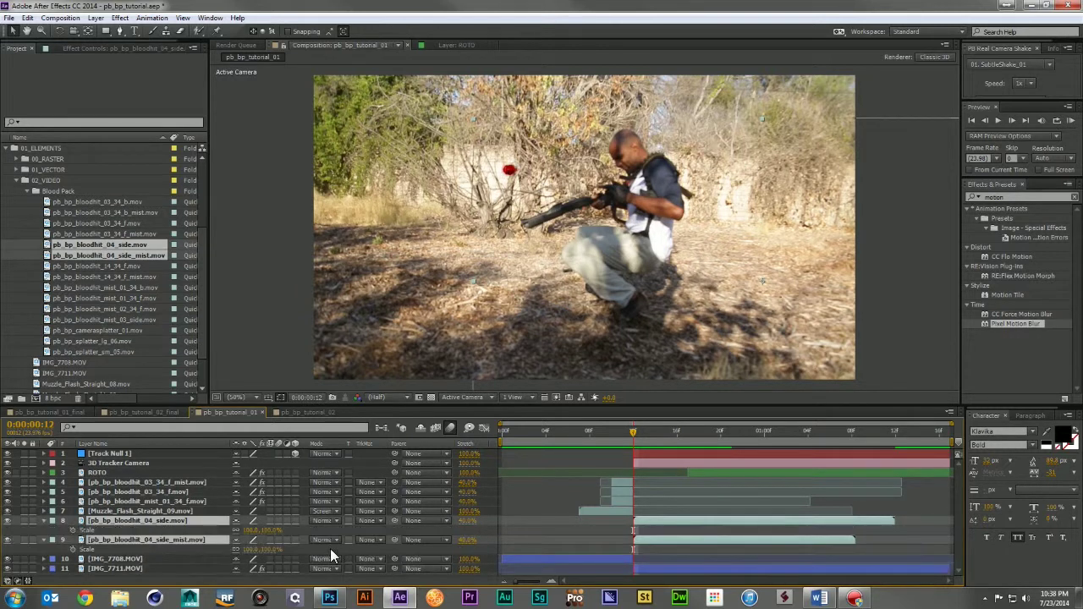
left_click(250, 530)
left_click(252, 549)
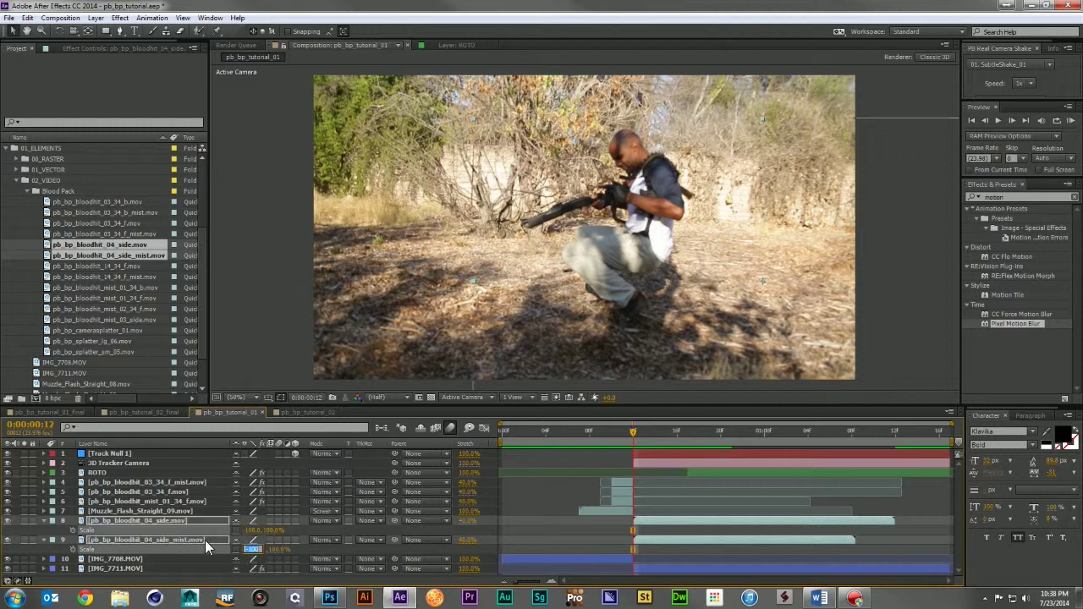
left_click(237, 531)
left_click(236, 549)
Slide both side blood hit layers earlier, then scale them to -46, 46% and position them in front of the man's face
left_click_drag(663, 519, 590, 517)
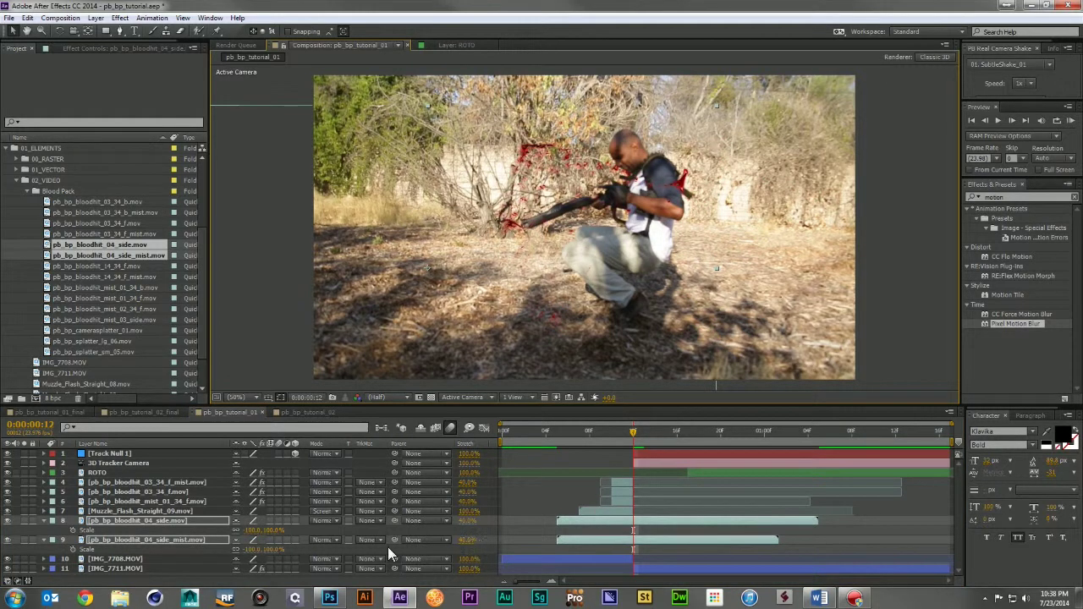
left_click_drag(273, 531, 240, 526)
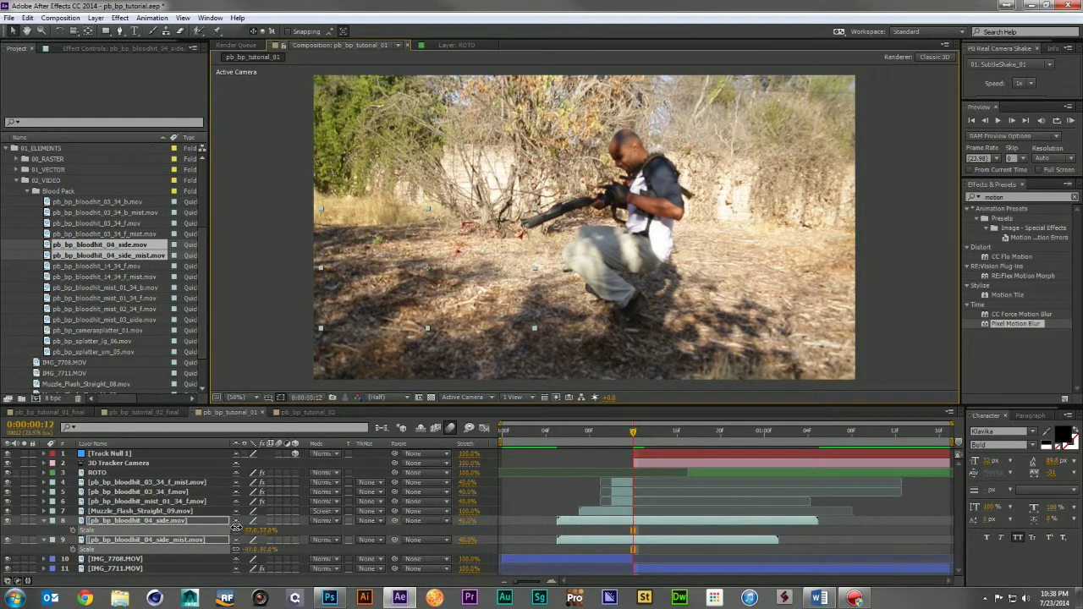
left_click_drag(494, 322, 588, 263)
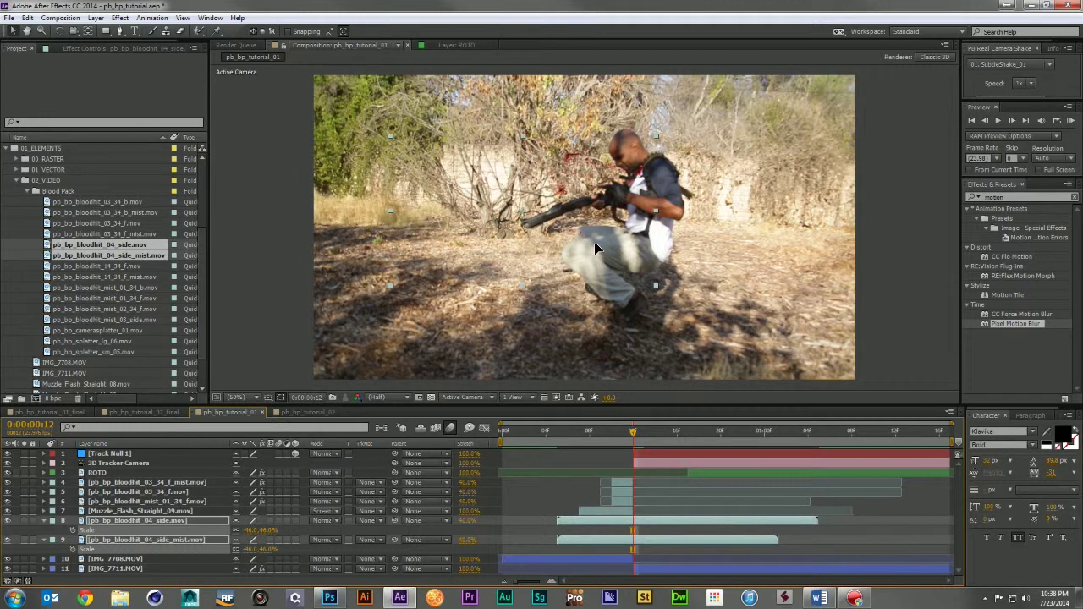
Retime both side blood hit layers to begin at frame 9 and trim their start to the shot change at frame 12
left_click_drag(625, 518, 655, 518)
key("alt+Page_Down")
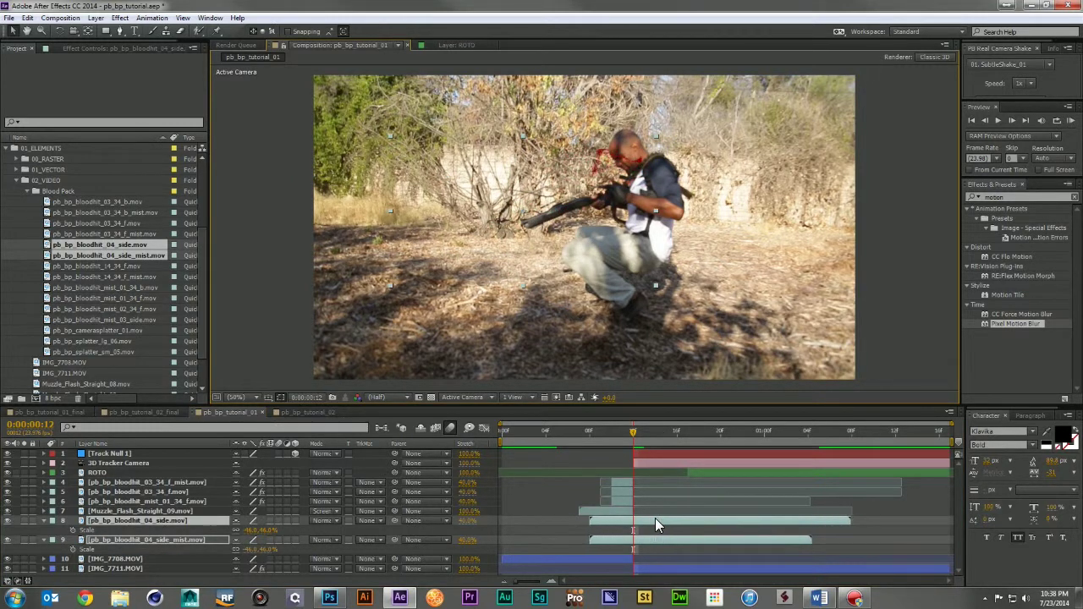
key("alt+Page_Up")
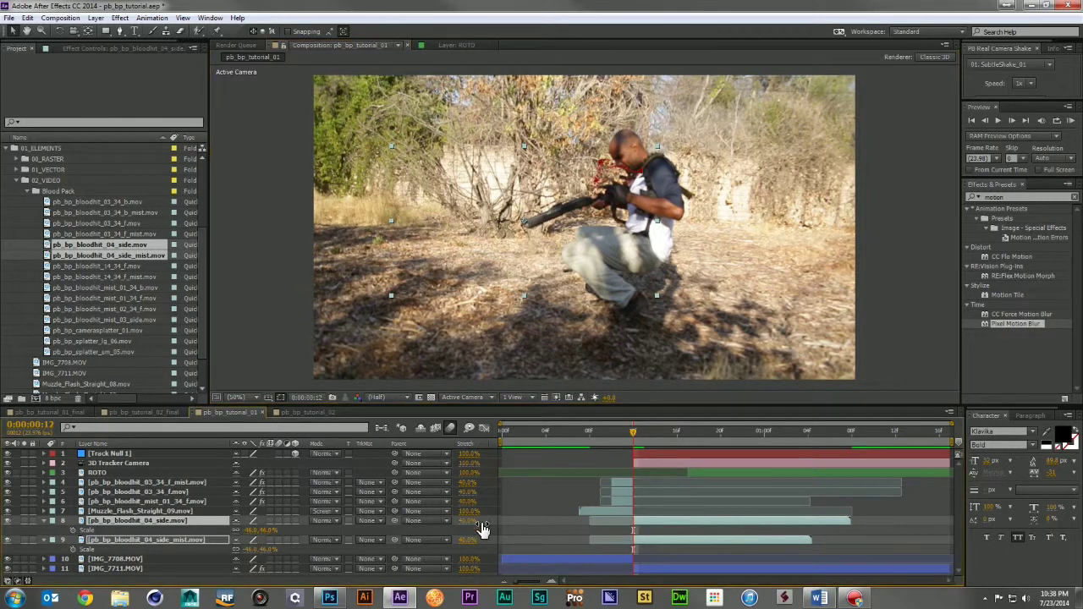
left_click(42, 520)
left_click_drag(656, 521, 632, 522)
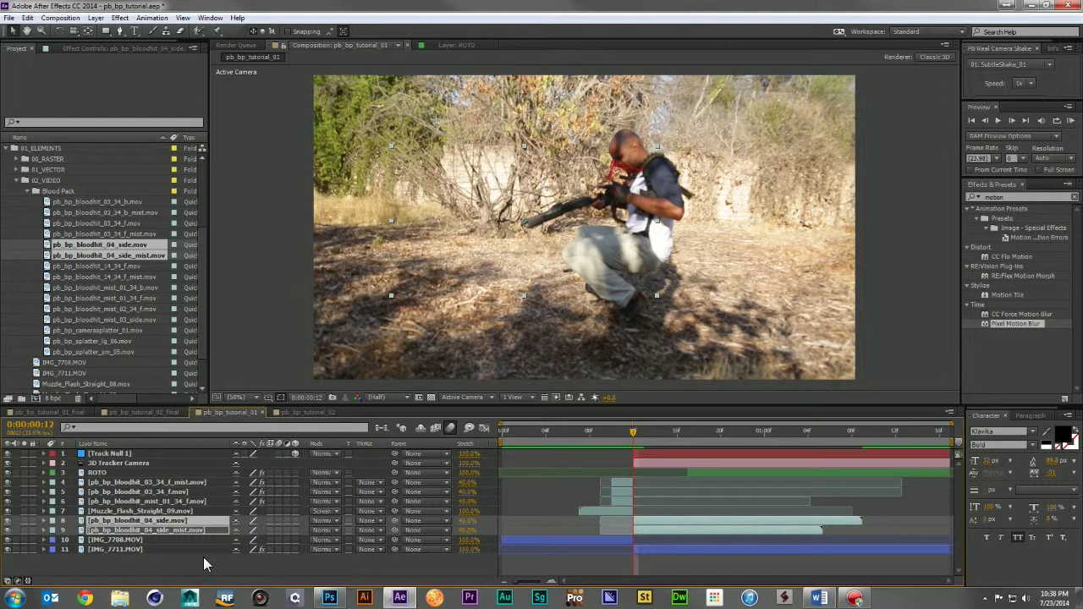
Move the pb_bp_bloodhit_04_side_mist.mov layer above pb_bp_bloodhit_04_side.mov in the layer stack
left_click(172, 551)
left_click(173, 526)
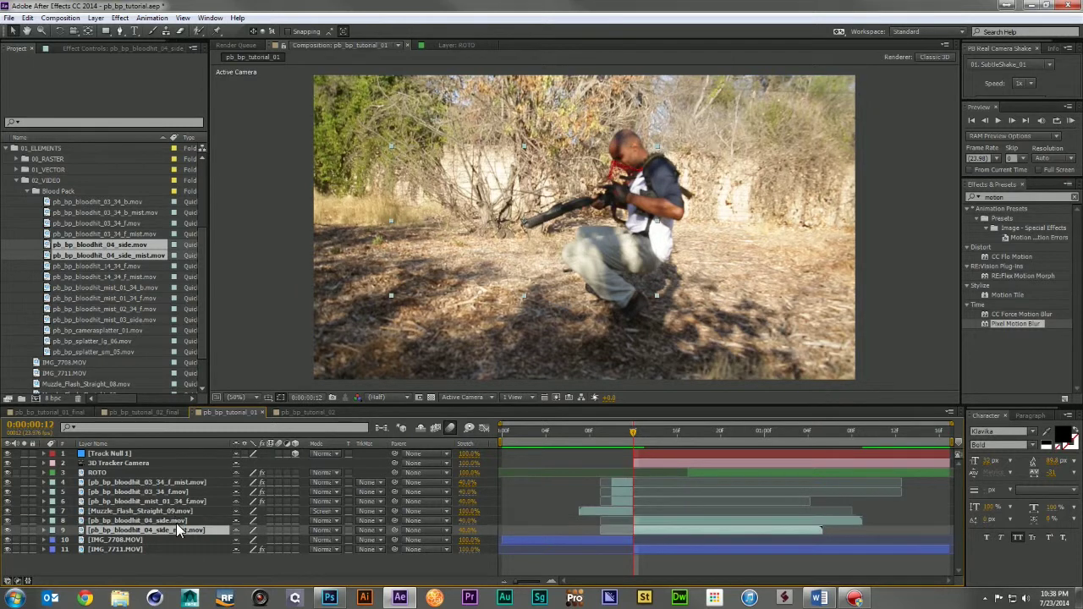
left_click_drag(176, 527, 612, 516)
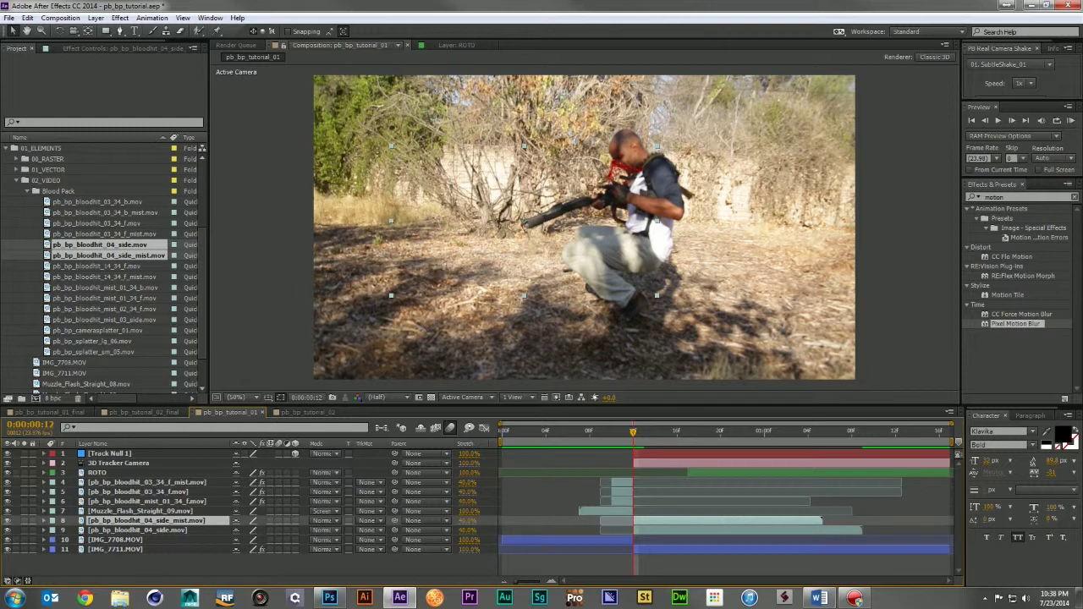
Add pb_bp_bloodhit_03_34_b.mov and its mist clip beneath the side blood hit layers, starting at frame 9
left_click(131, 201)
left_click(120, 211, "shift")
left_click_drag(80, 215, 167, 535)
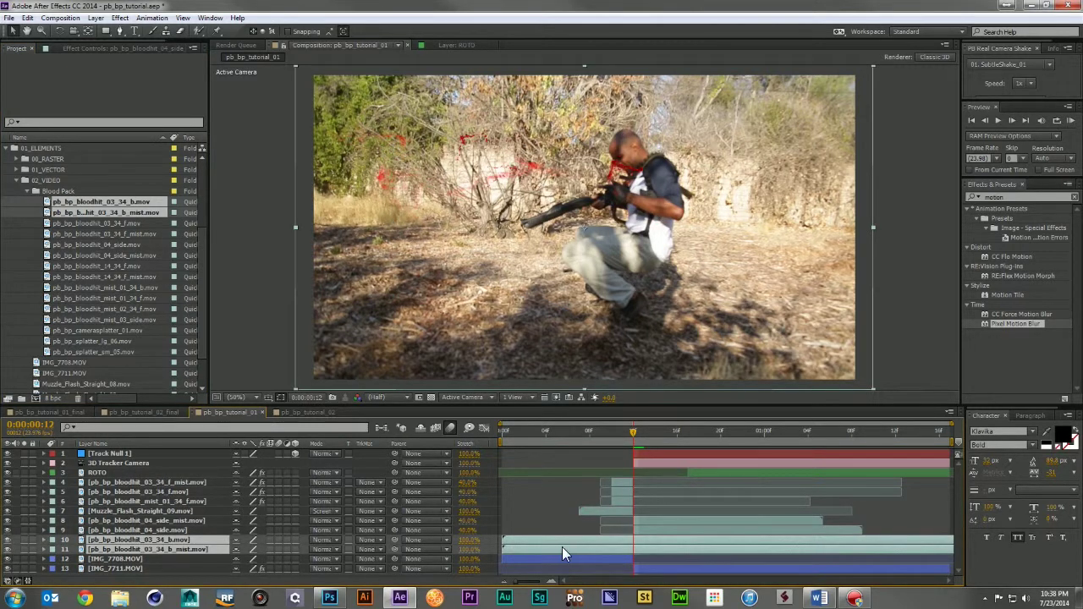
left_click_drag(561, 536, 664, 545)
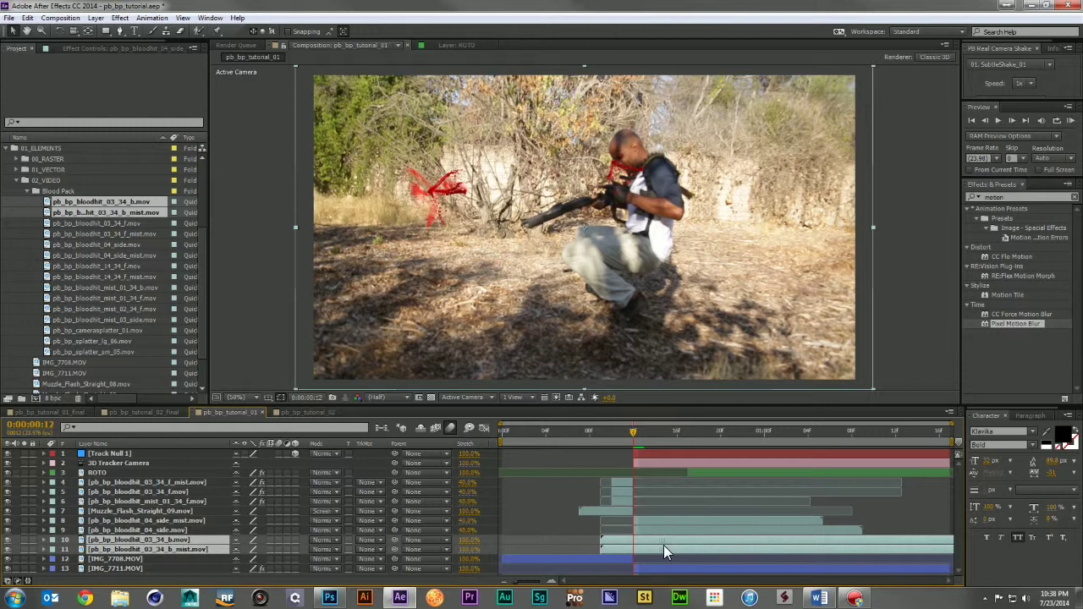
Time-stretch both pb_bp_bloodhit_03_34_b layers to 40%
left_click(467, 549)
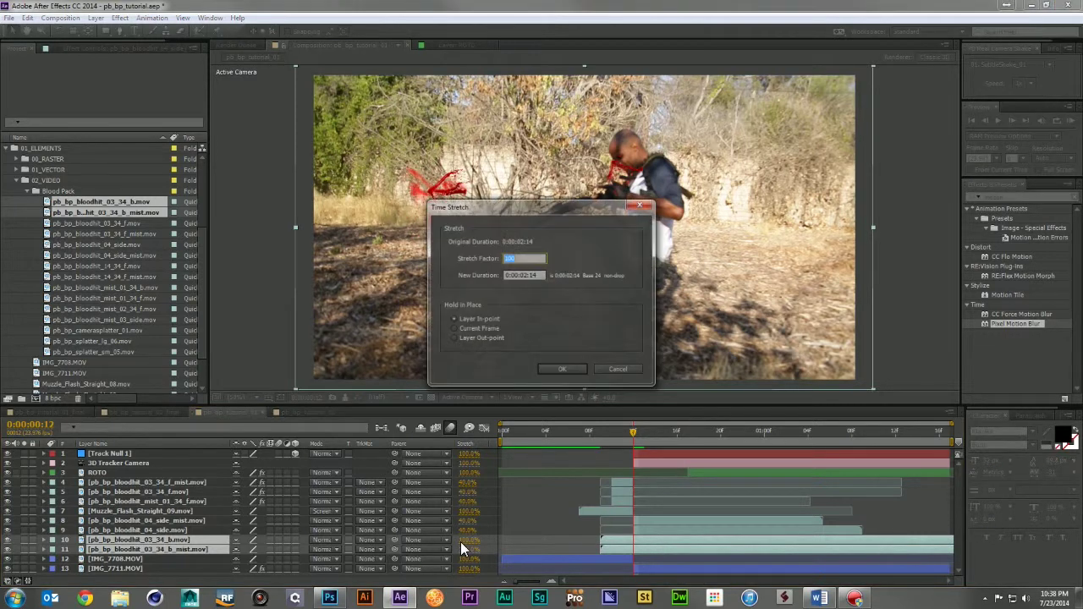
type("40")
key("Return")
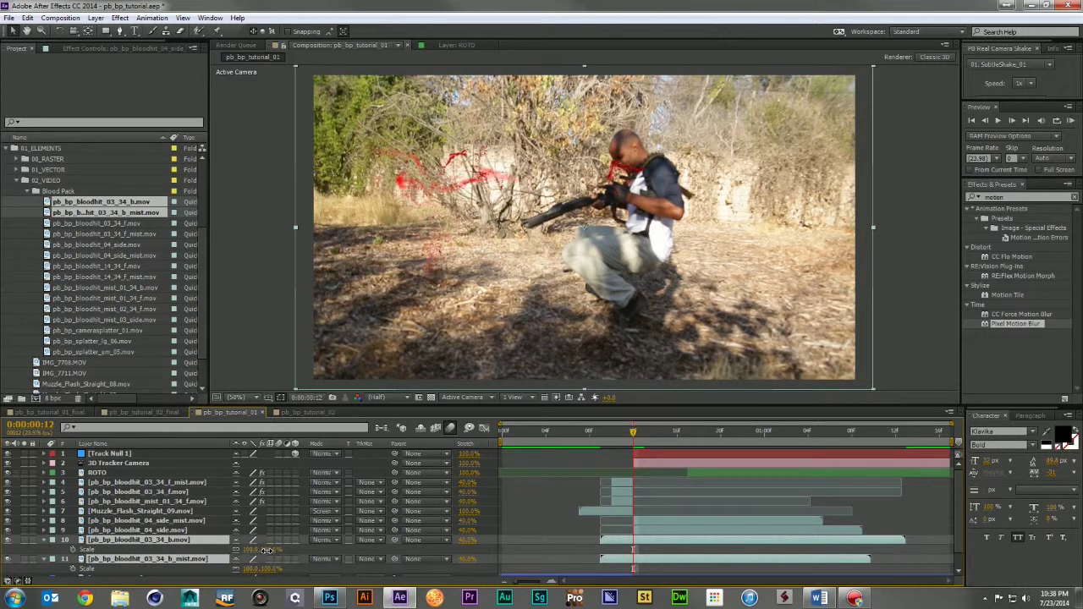
Scale both pb_bp_bloodhit_03_34_b layers to 50% and position their burst just behind the man's shoulder
key("s")
left_click_drag(241, 547, 231, 546)
left_click_drag(494, 221, 662, 184)
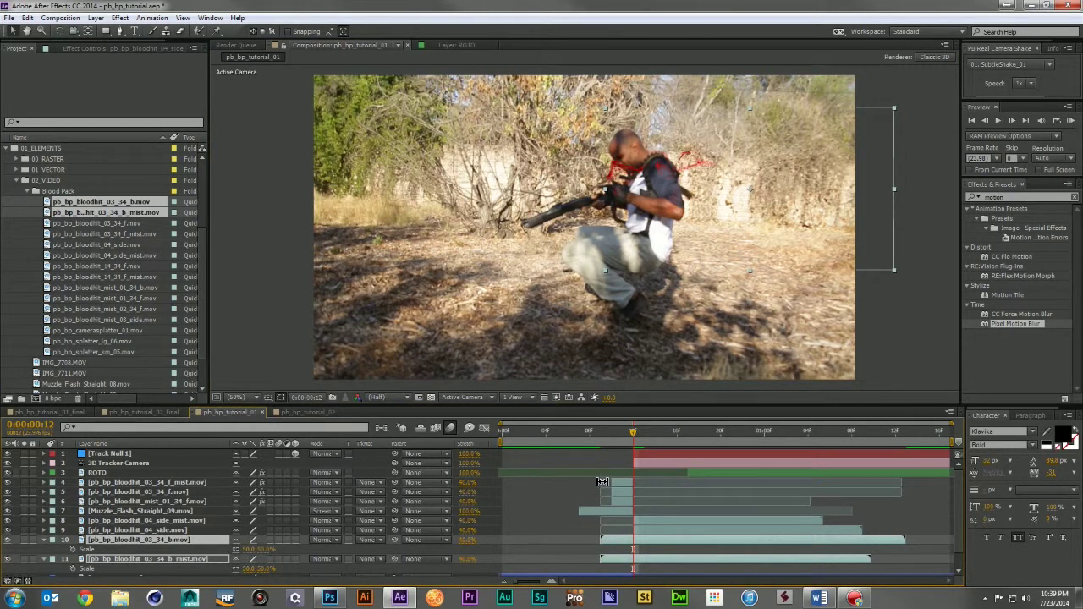
Trim the start of both pb_bp_bloodhit_03_34_b layers to the shot change at frame 12
left_click_drag(598, 539, 632, 548)
left_click_drag(629, 433, 633, 434)
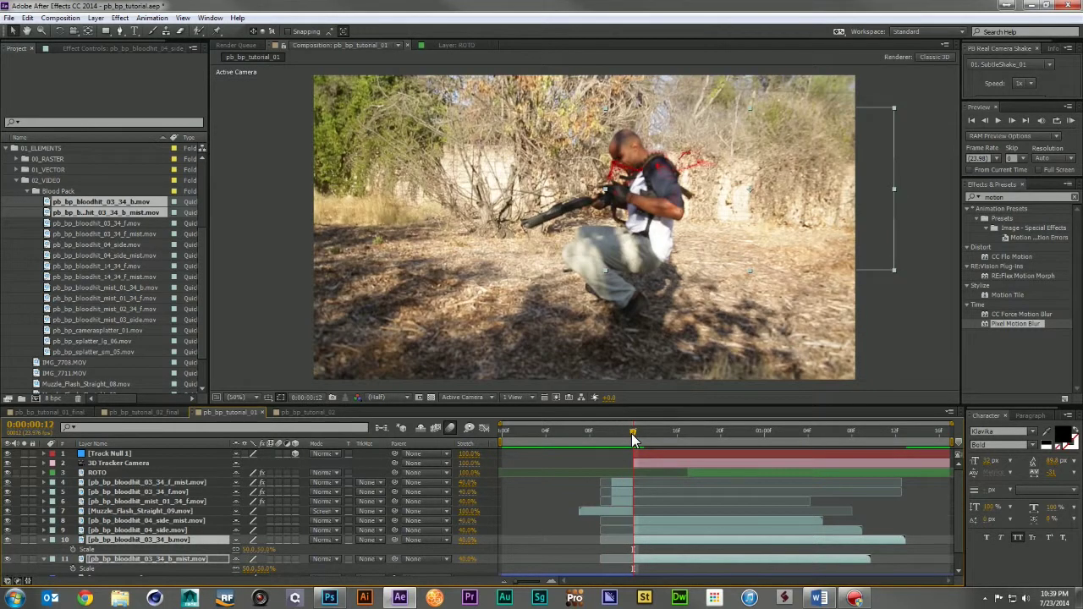
key("s")
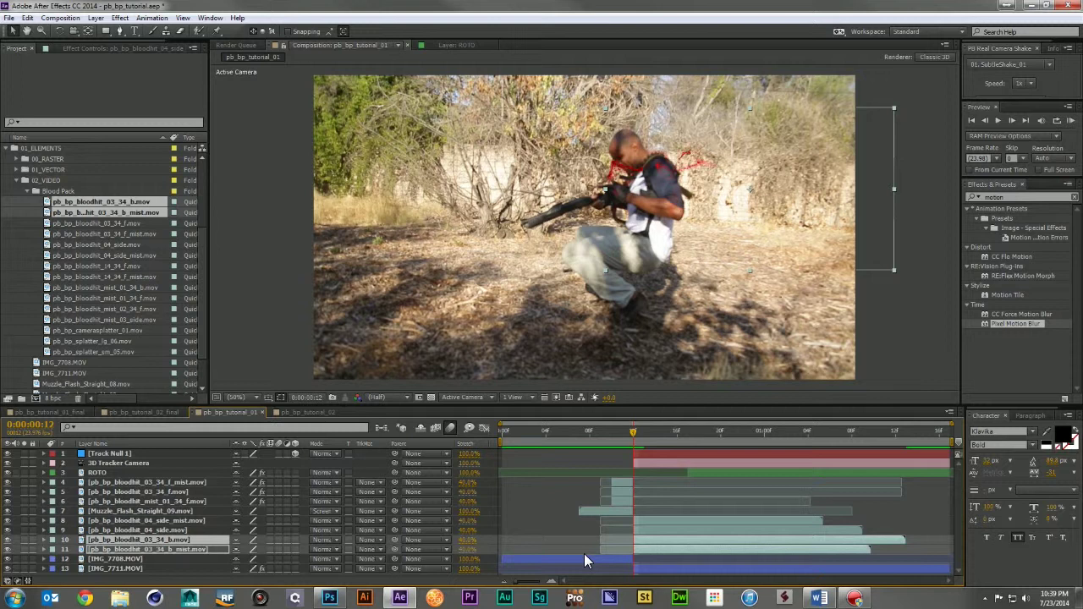
mouse_move(632, 430)
left_mouse_down()
mouse_move(692, 436)
mouse_move(636, 435)
left_mouse_up()
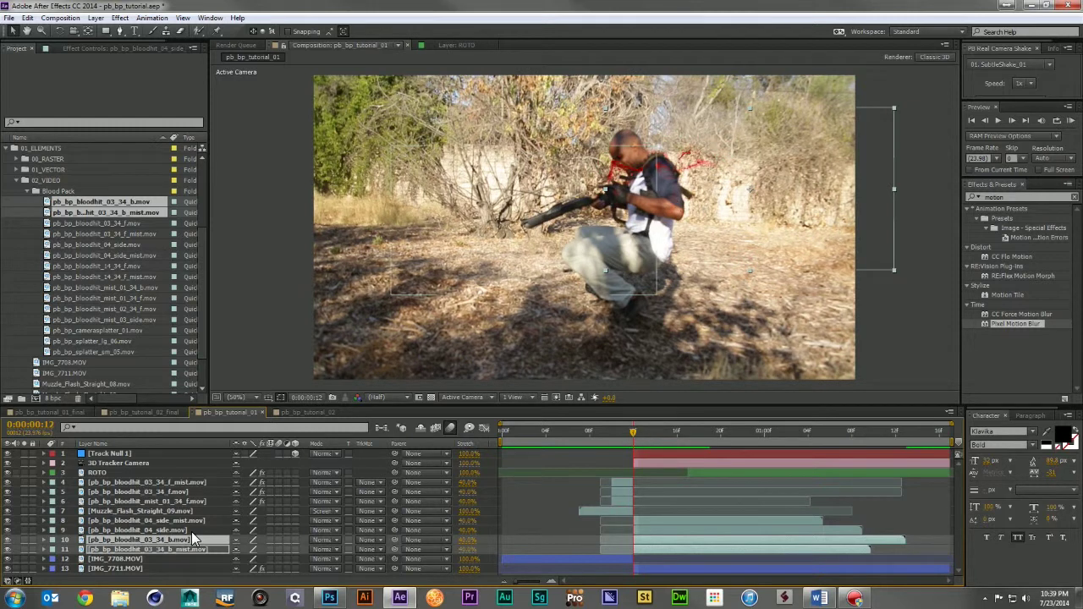
left_click(555, 504)
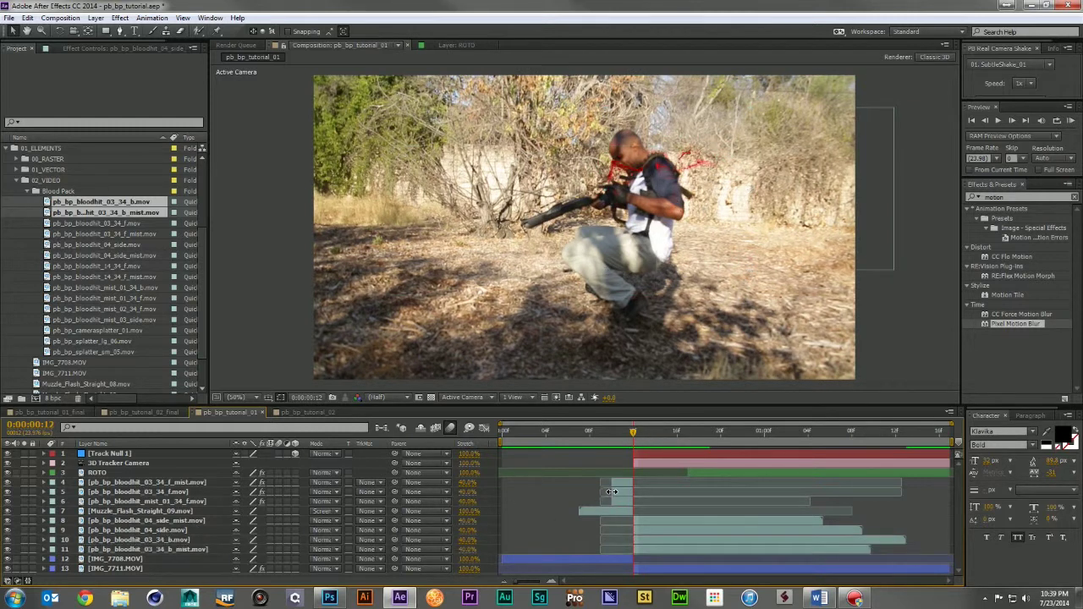
Copy the Tint and Hue/Saturation effects from pb_bp_bloodhit_mist_01_34_f.mov onto the four blood hit layers of the second shot
left_click(622, 501)
left_click(88, 49)
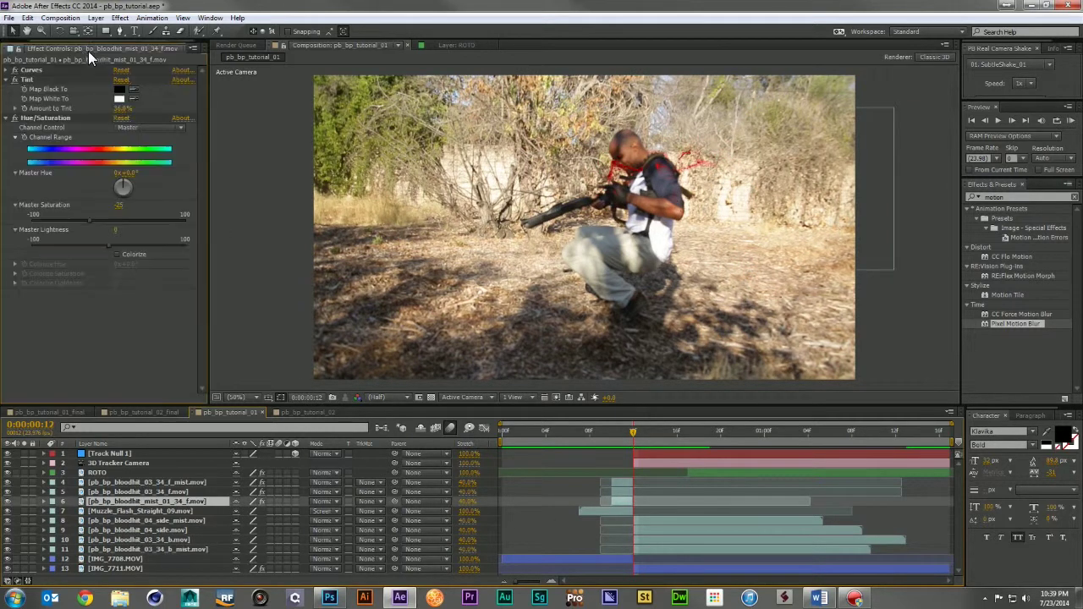
left_click(33, 79)
left_click(39, 118)
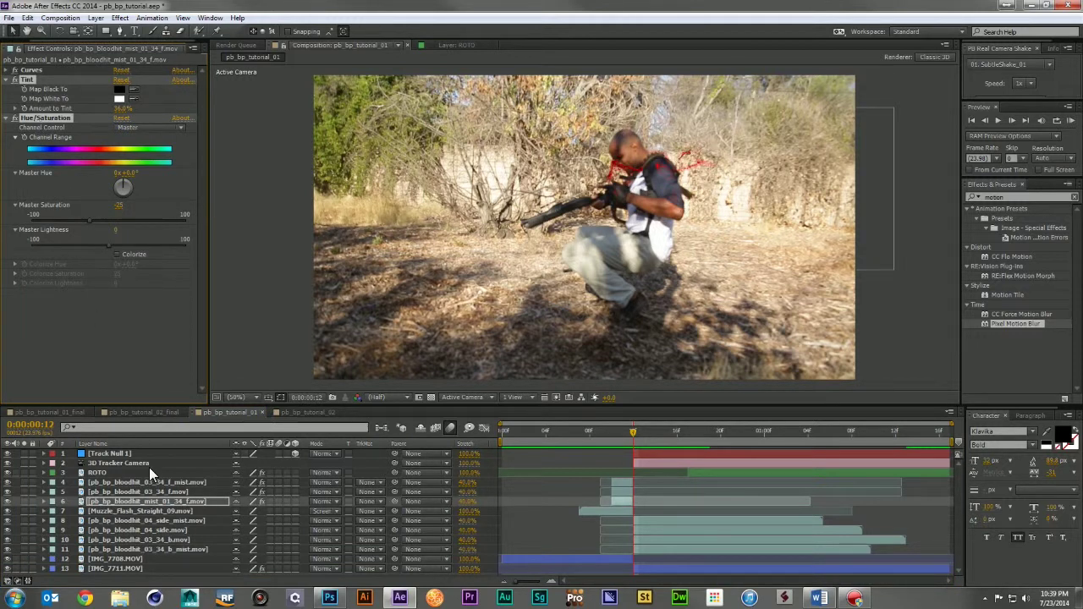
left_click(176, 531)
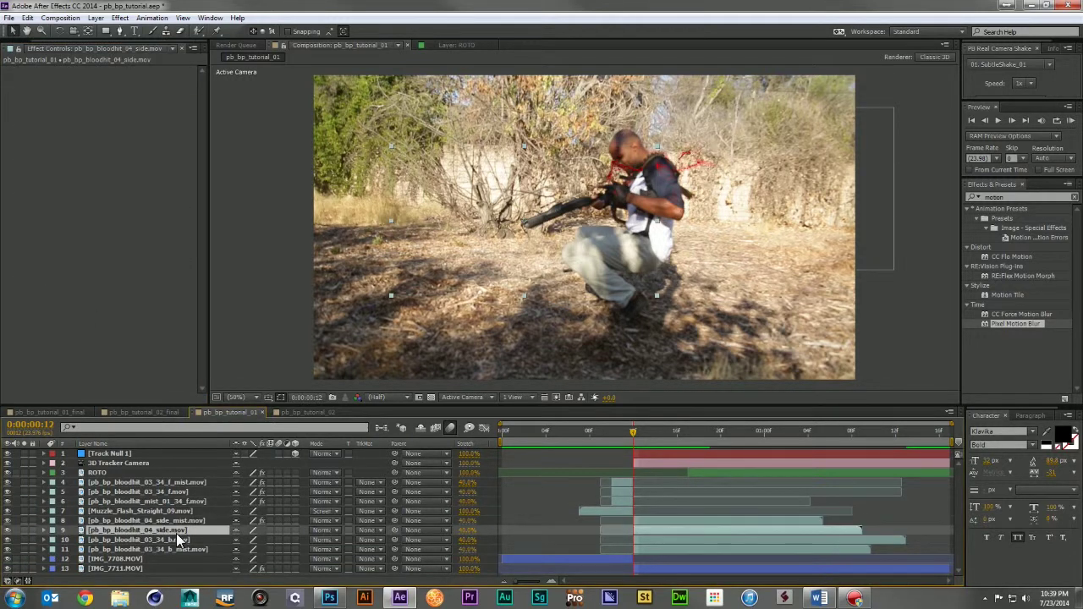
left_click(178, 539)
left_click(186, 548)
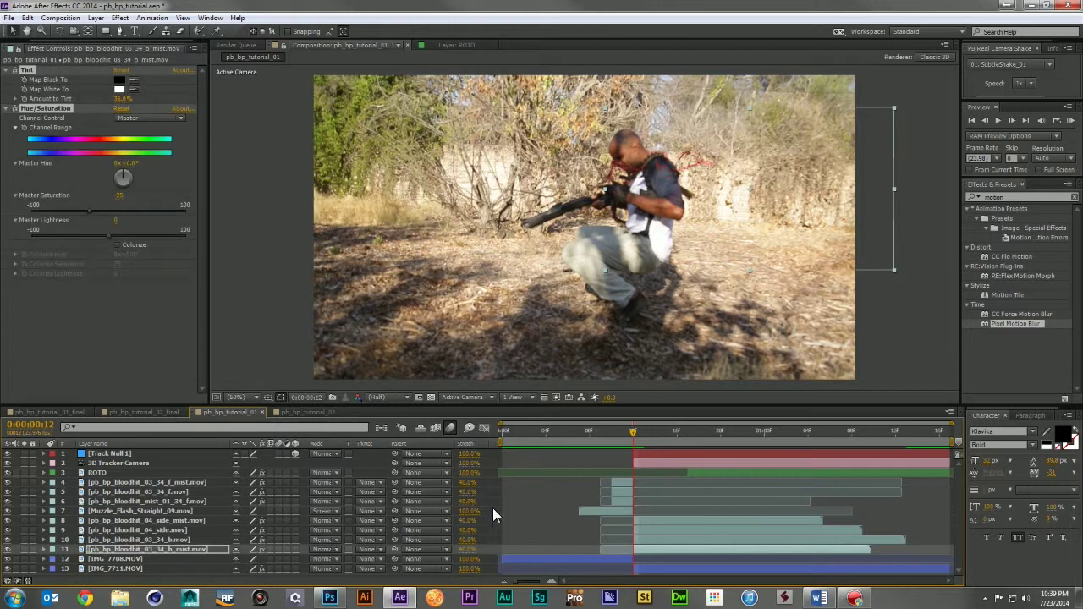
left_click(535, 503)
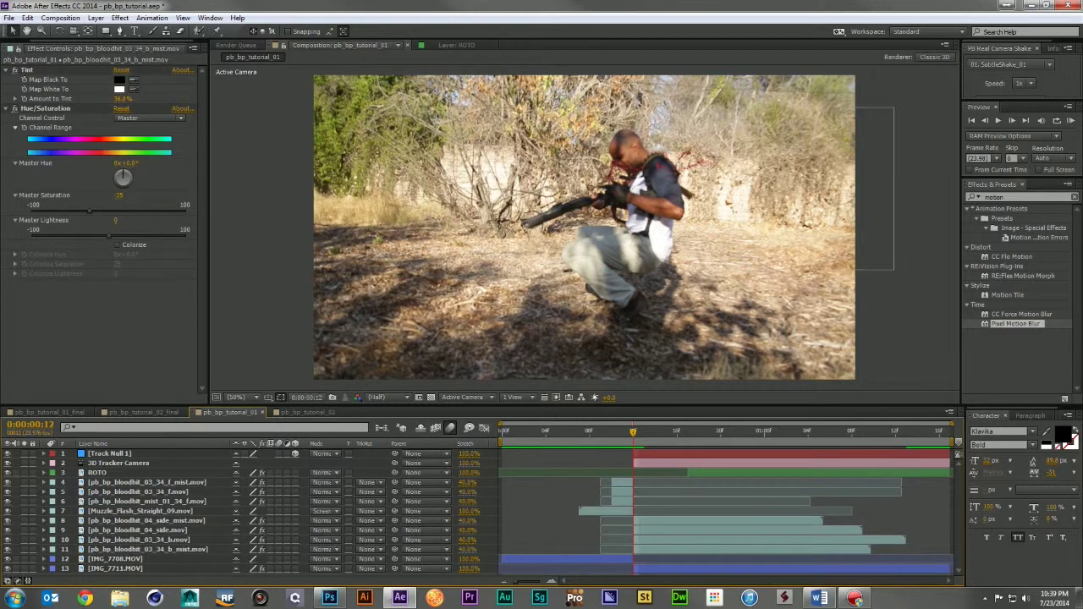
Add pb_bp_bloodhit_mist_03_side.mov directly above the side blood hit layers and time-stretch it to 40%
left_click(15, 48)
left_click_drag(124, 318, 149, 518)
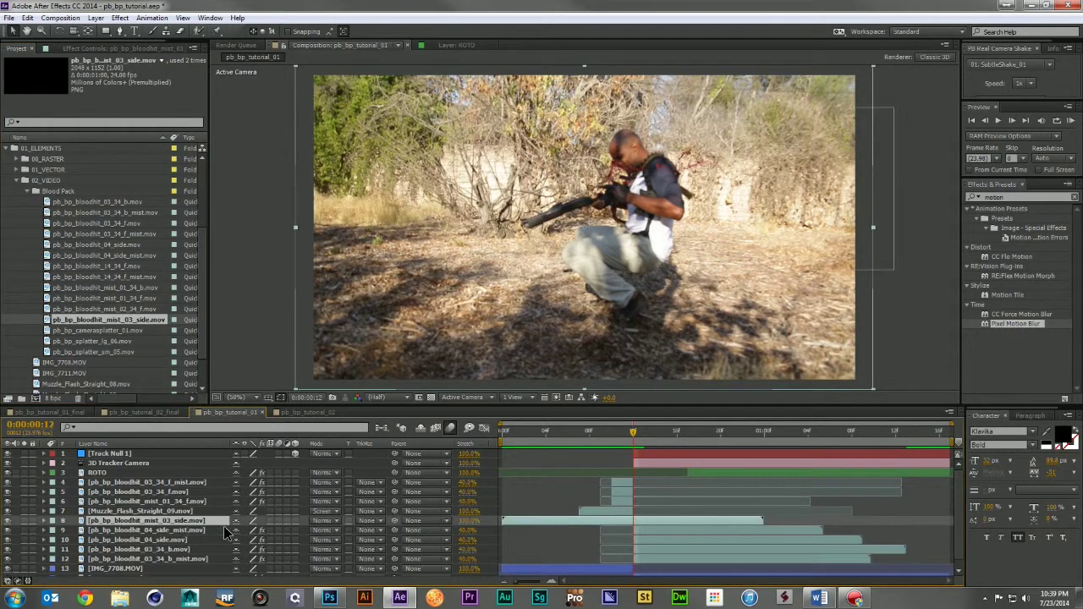
left_click(470, 521)
type("30")
key("Return")
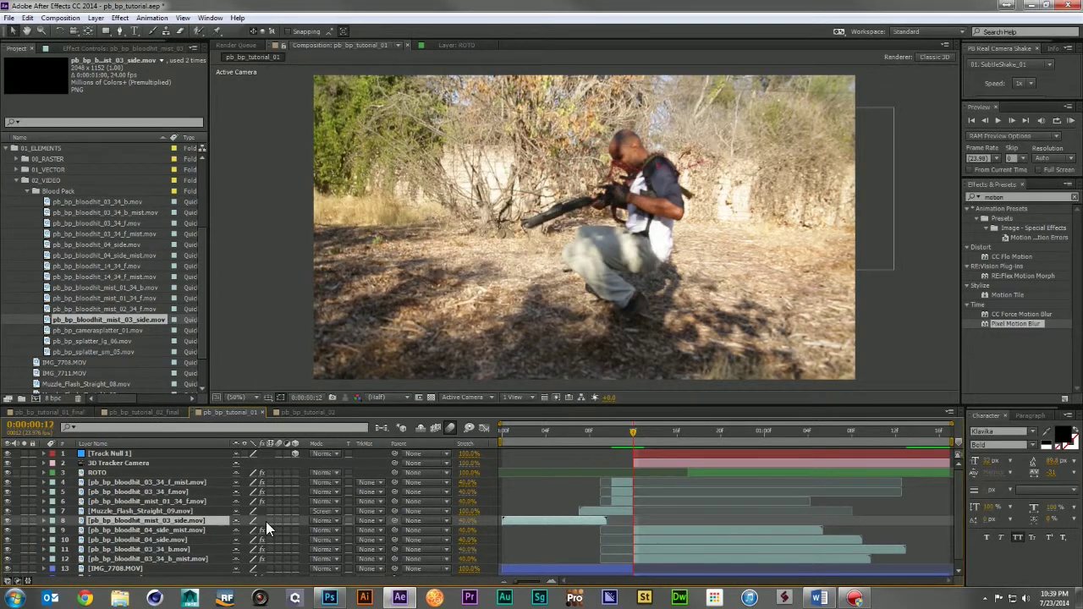
Flip the pb_bp_bloodhit_mist_03_side.mov layer horizontally and shift it to start at frame 11
key("s")
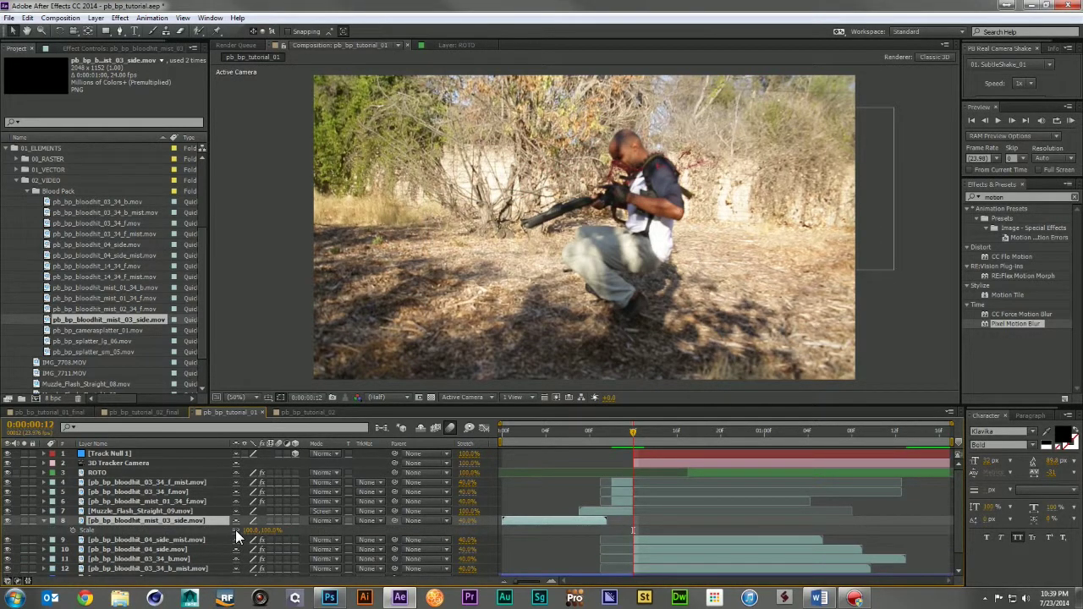
left_click(247, 530)
key("Return")
left_click(236, 530)
left_click_drag(269, 531, 264, 531)
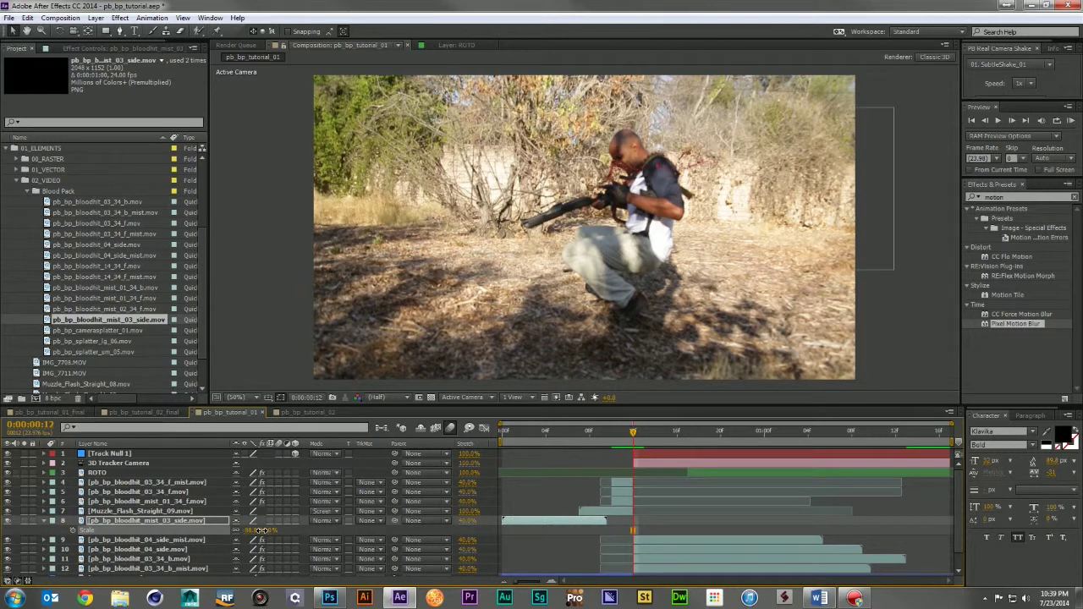
left_click_drag(510, 519, 632, 521)
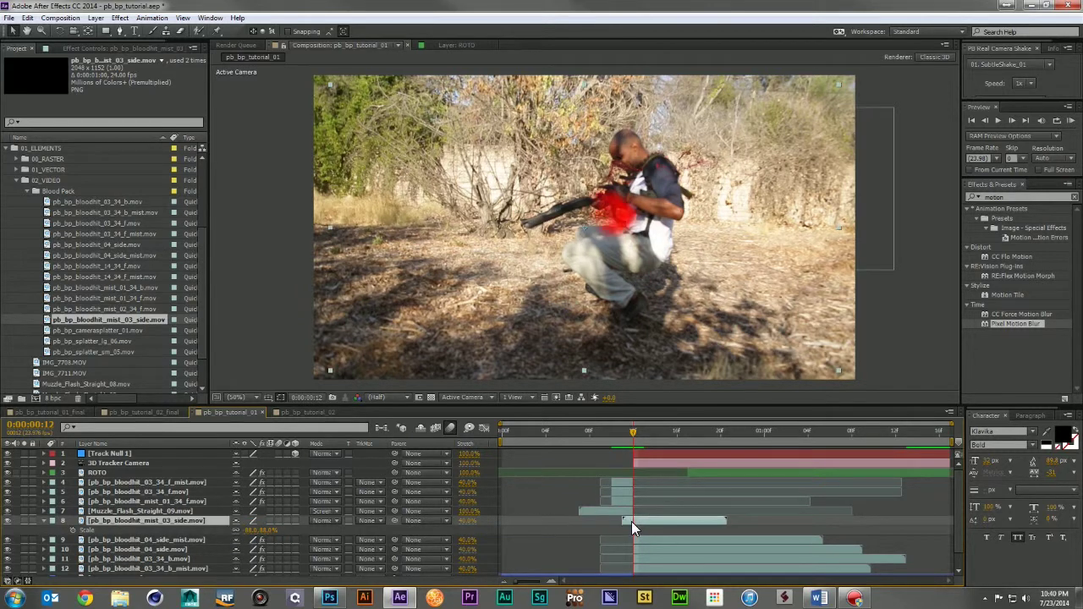
Scale the pb_bp_bloodhit_mist_03_side.mov layer to -54, 54% and position its mist over the man's chin and neck
key("alt+shift+s")
left_click_drag(256, 532, 250, 531)
left_click_drag(616, 241, 643, 193)
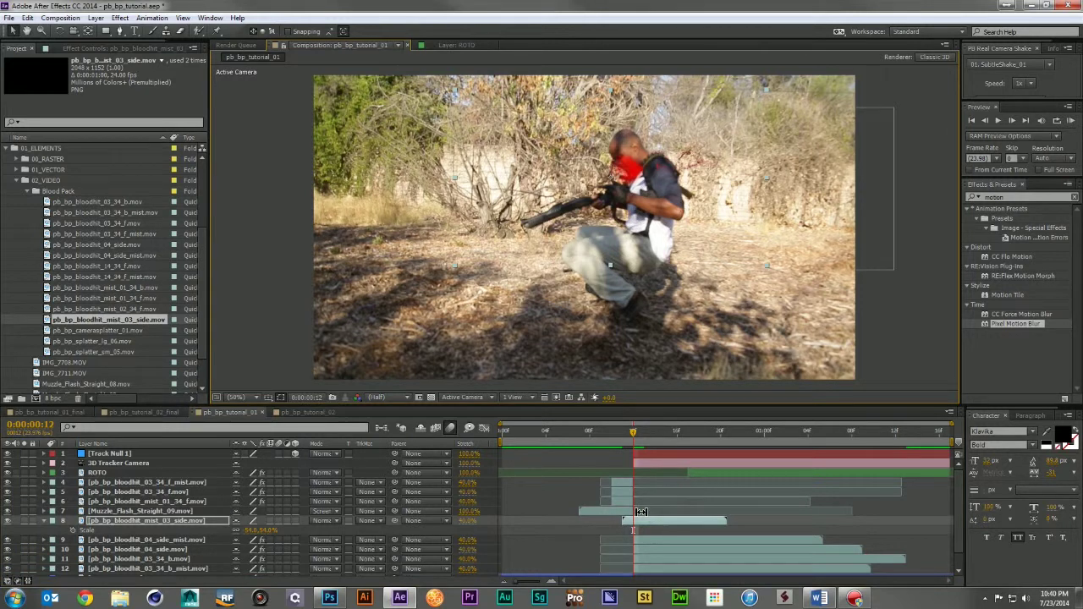
Trim the side mist layer's start to frame 12 and apply the copied Tint and Hue/Saturation effects to it
mouse_move(638, 518)
left_mouse_down()
mouse_move(621, 519)
mouse_move(634, 517)
left_mouse_up()
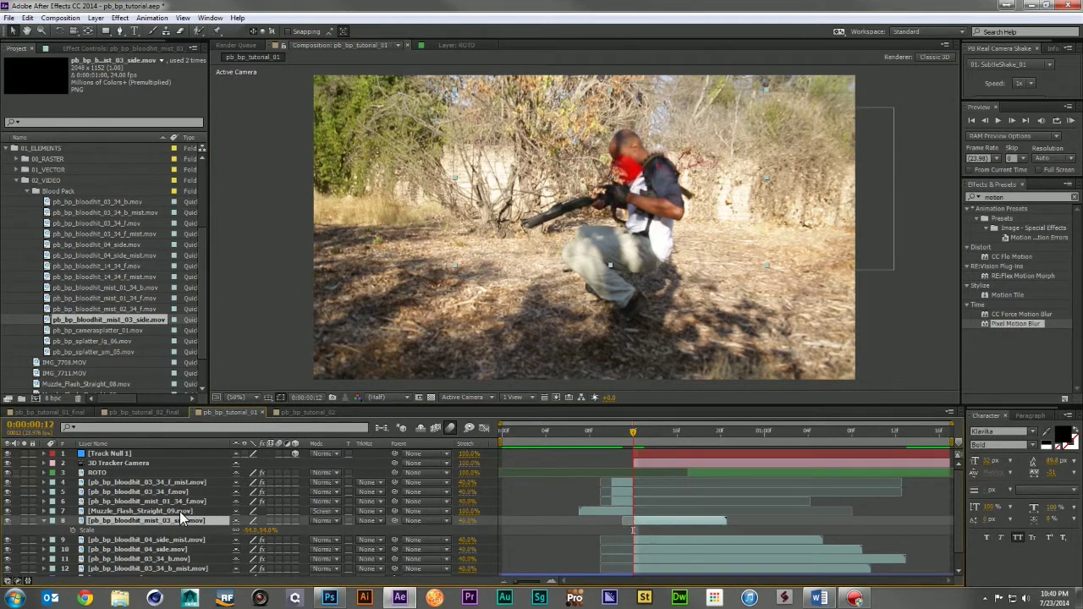
key("shift+e")
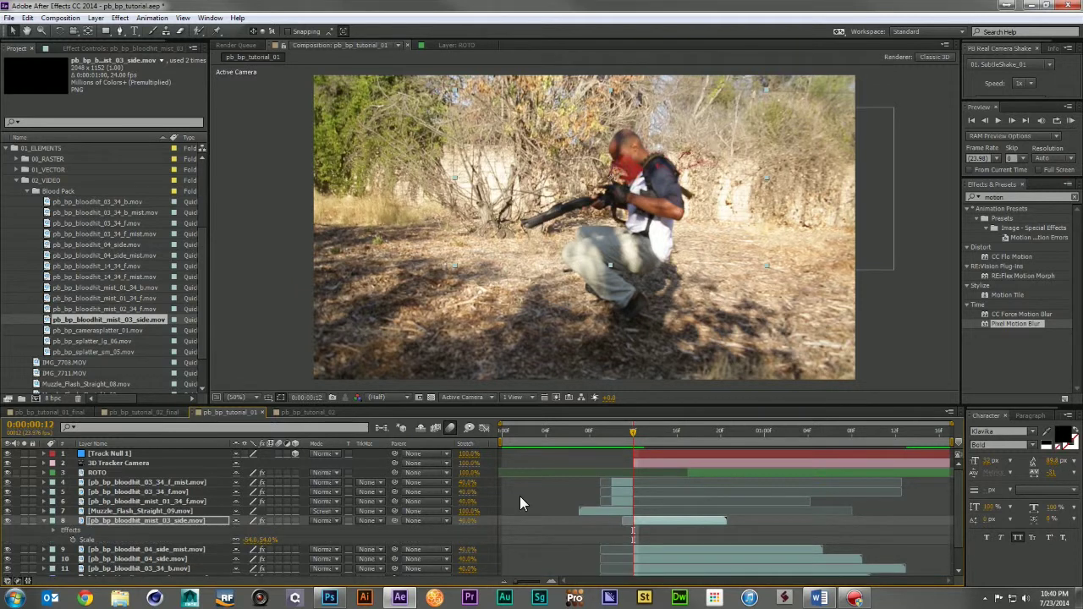
left_click(44, 521)
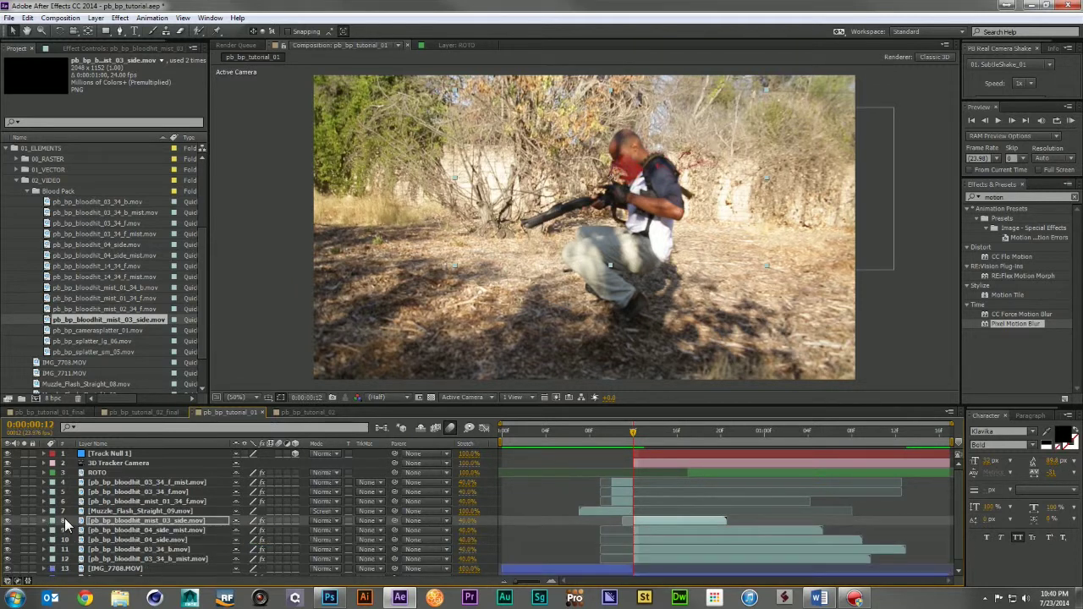
Add pb_bp_bloodhit_mist_01_34_b.mov between the side hit and pb_bp_bloodhit_03_34_b.mov layers and time-stretch it to 40%
left_click(174, 501)
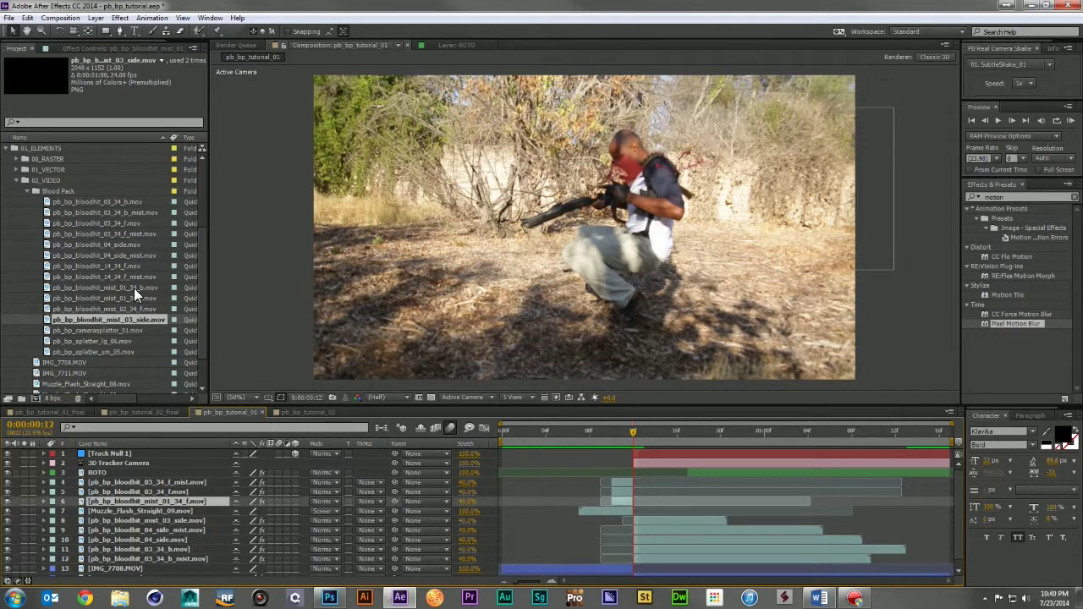
left_click_drag(134, 288, 192, 541)
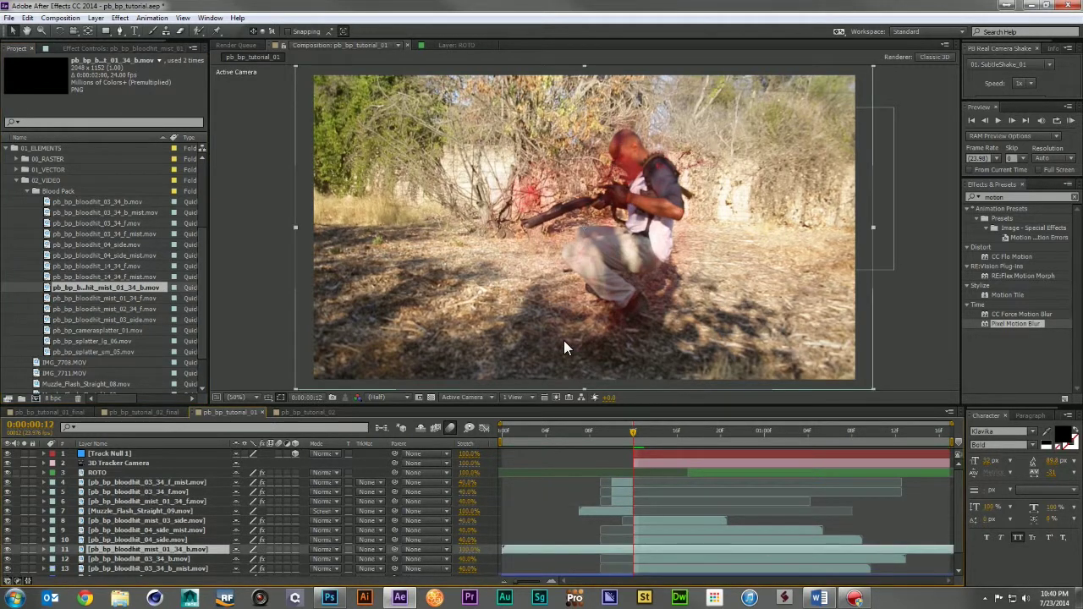
key("s")
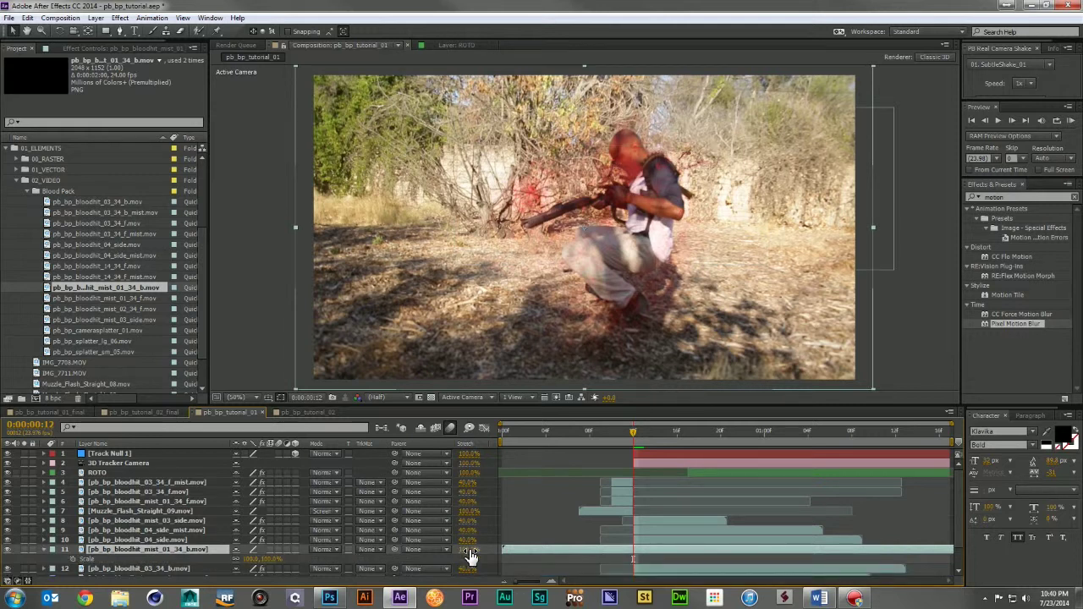
left_click(470, 550)
type("4")
key("Return")
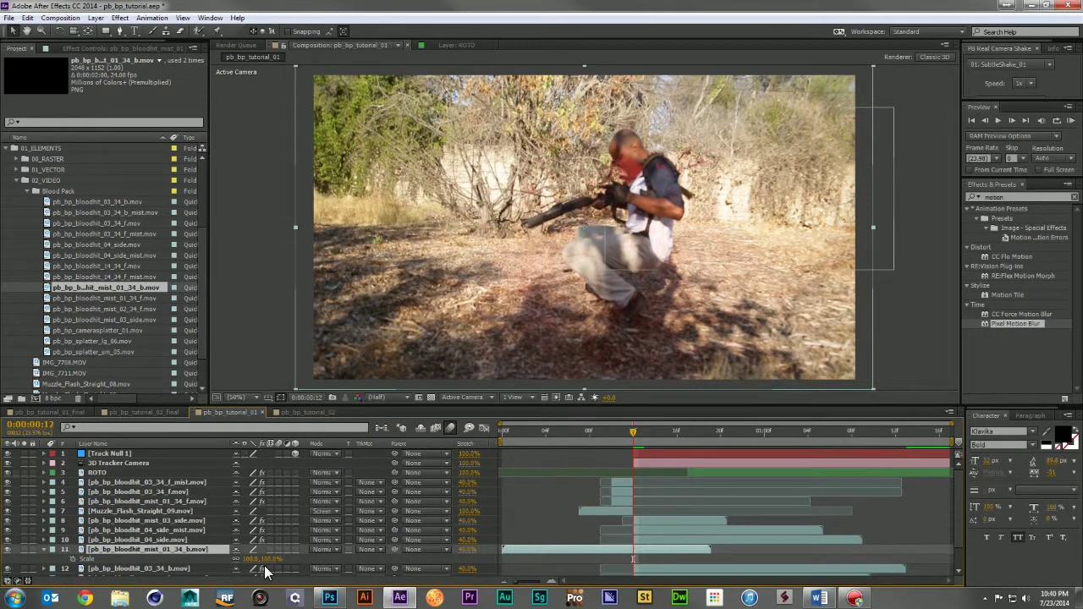
Scale the pb_bp_bloodhit_mist_01_34_b.mov layer to 22%, position it behind the man's shoulder and shift it to start at frame 7
left_click_drag(265, 560, 236, 562)
left_click_drag(540, 545, 663, 551)
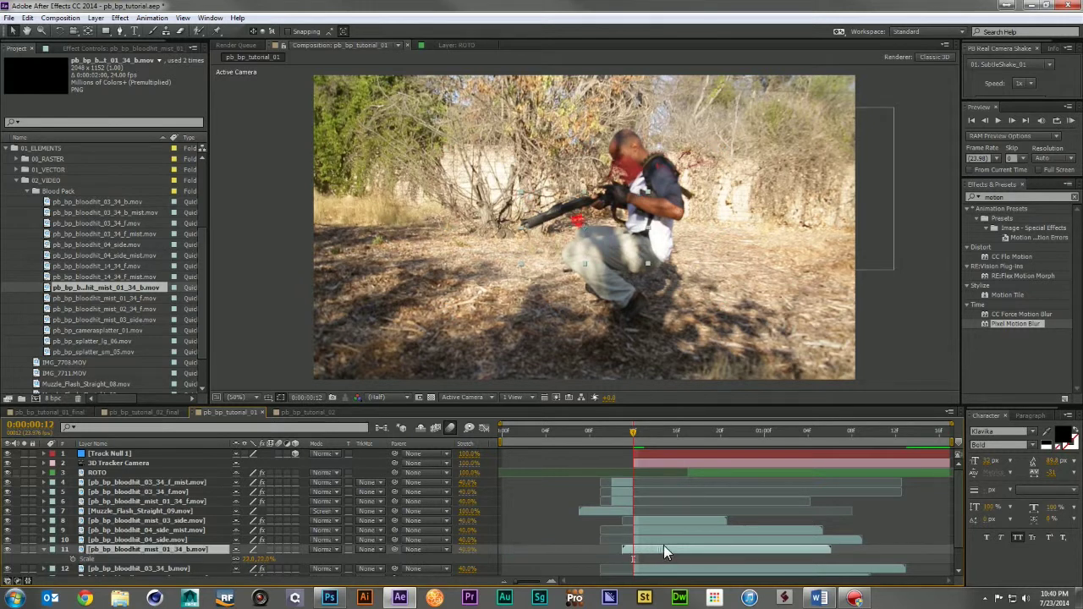
left_click_drag(593, 212, 675, 164)
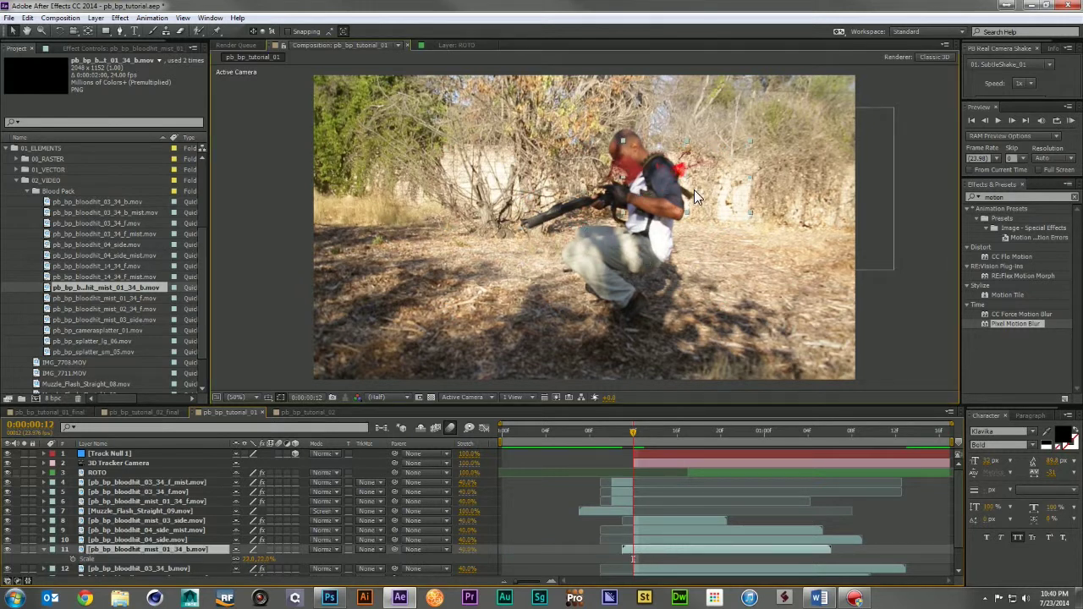
left_click_drag(650, 546, 602, 548)
Trim the pb_bp_bloodhit_mist_01_34_b.mov layer's start to frame 12 and apply the copied Tint and Hue/Saturation effects to it
left_click_drag(597, 431, 606, 438)
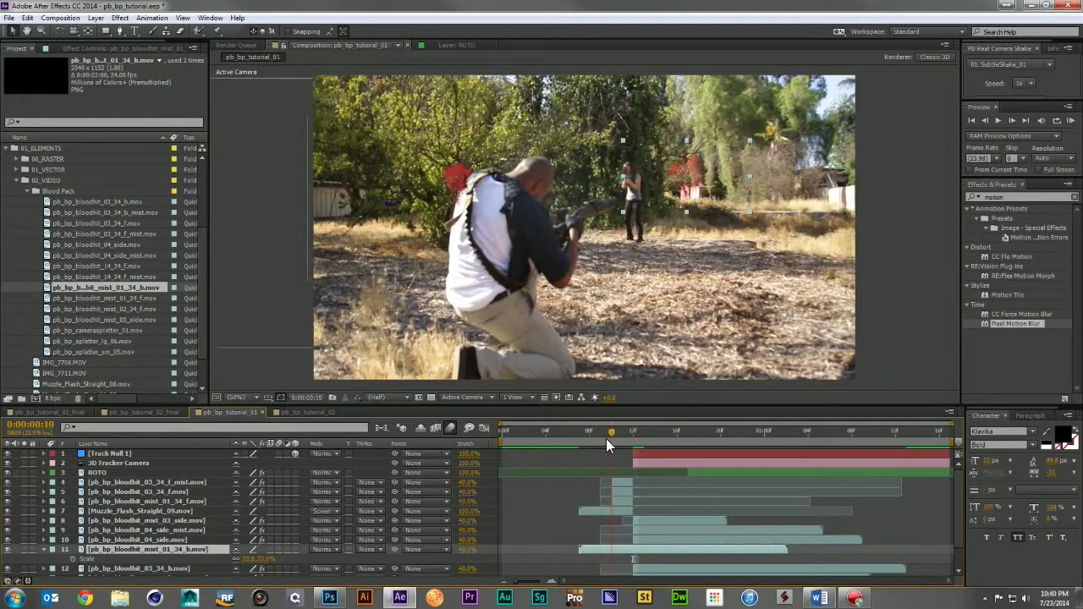
left_click(597, 510)
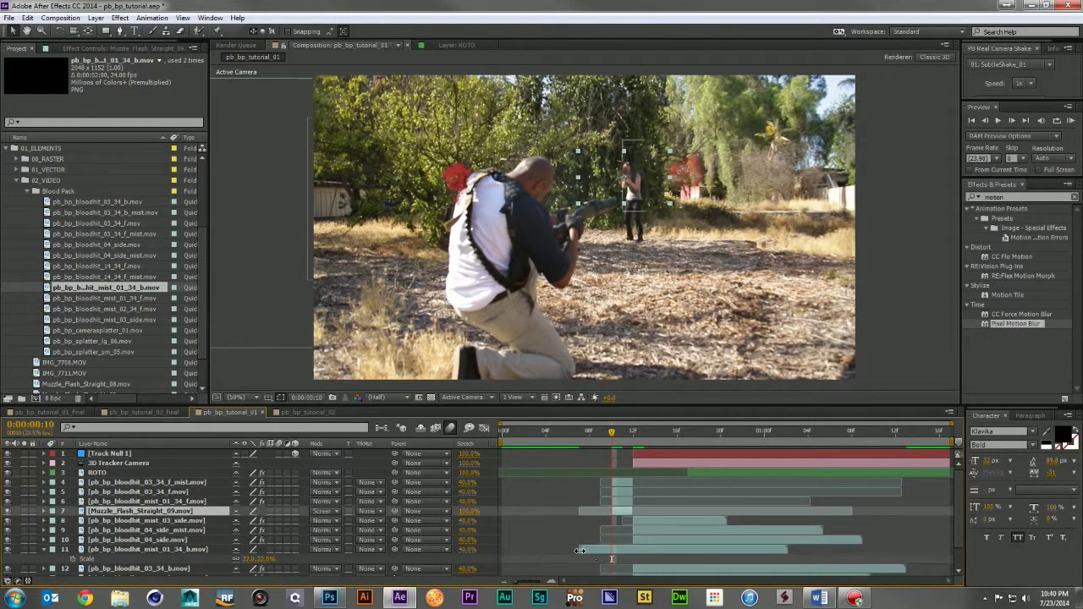
left_click(582, 550)
left_click_drag(612, 431, 647, 443)
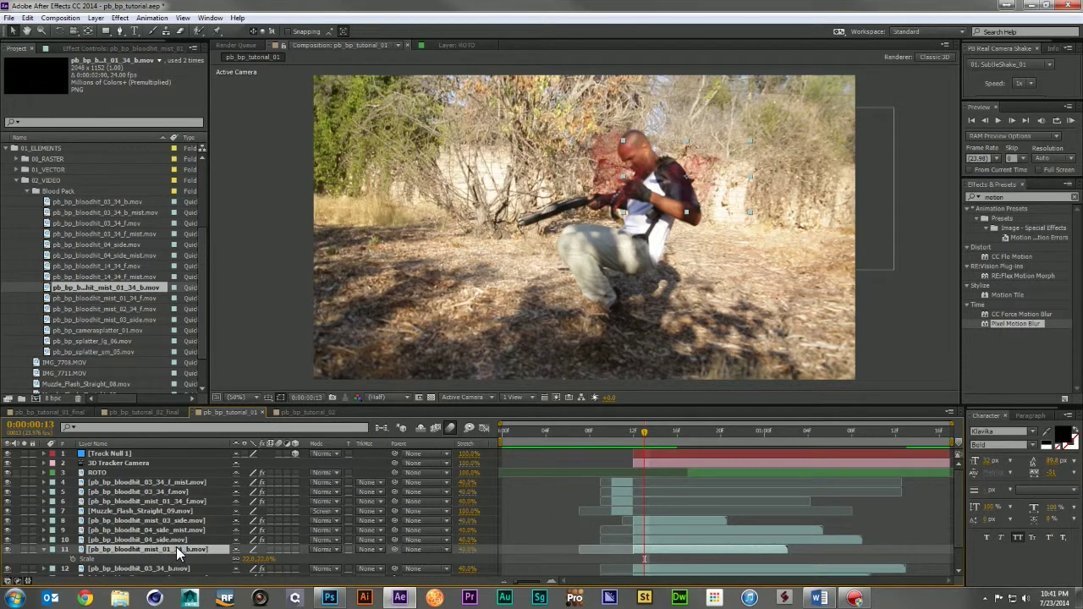
key("shift+e")
scroll(179, 546, "down", 2)
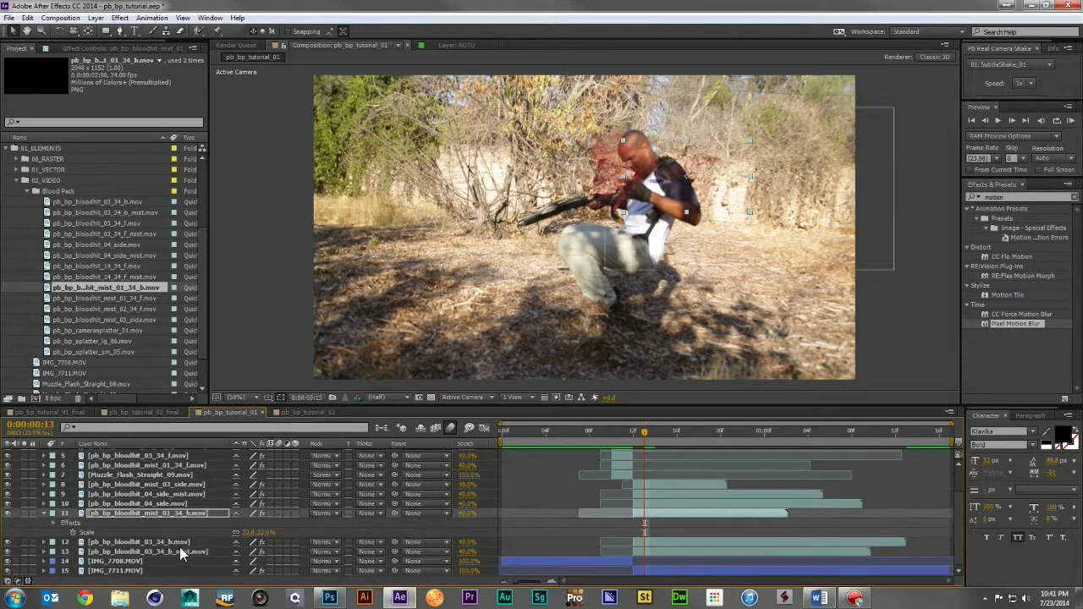
left_click(44, 513)
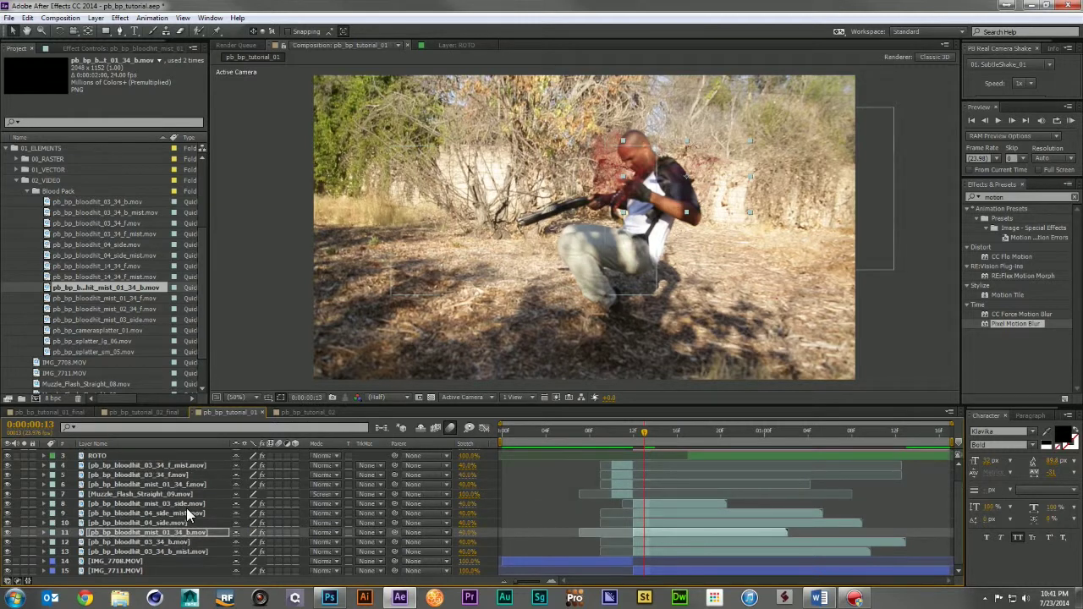
Apply the Curves effect to the pb_bp_bloodhit_mist_03_side.mov layer
left_click(187, 506)
left_click(1028, 198)
type("curves")
left_click_drag(998, 257, 73, 92)
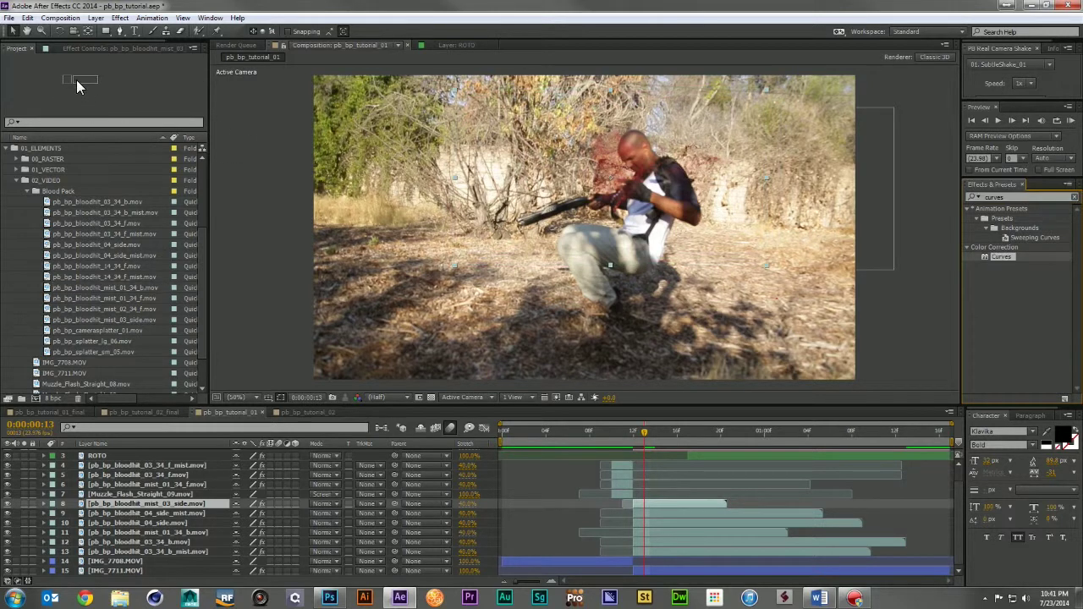
left_click_drag(152, 385, 187, 503)
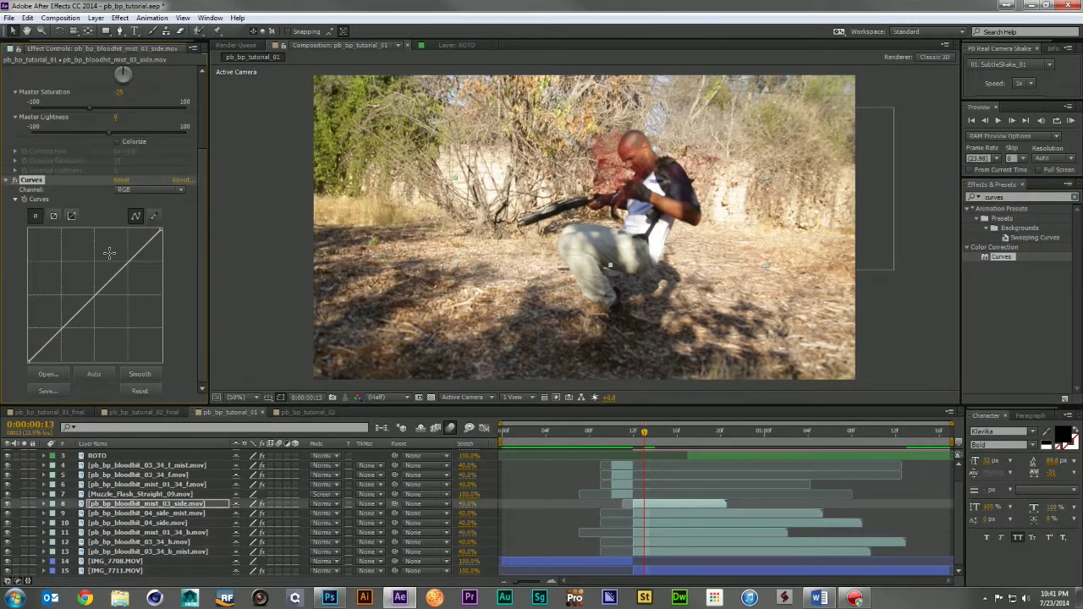
Raise the midpoint of the Alpha channel curve slightly and move Curves above Tint in the side mist layer's effect order
left_click(147, 188)
left_click(151, 254)
mouse_move(101, 295)
left_mouse_down()
mouse_move(87, 273)
mouse_move(89, 282)
left_mouse_up()
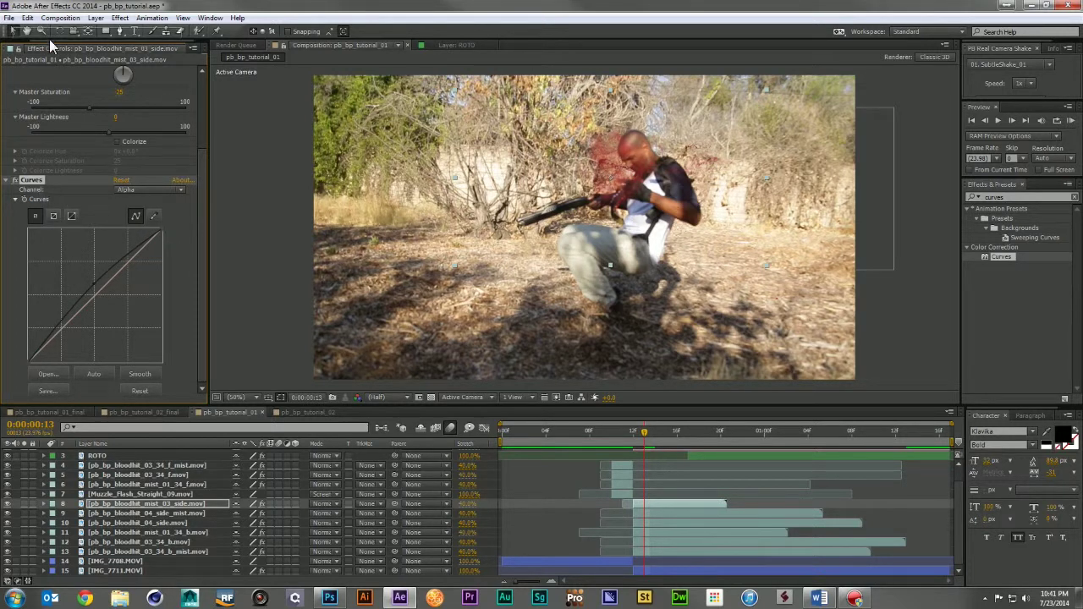
scroll(49, 71, "up", 1)
scroll(51, 67, "down", 4)
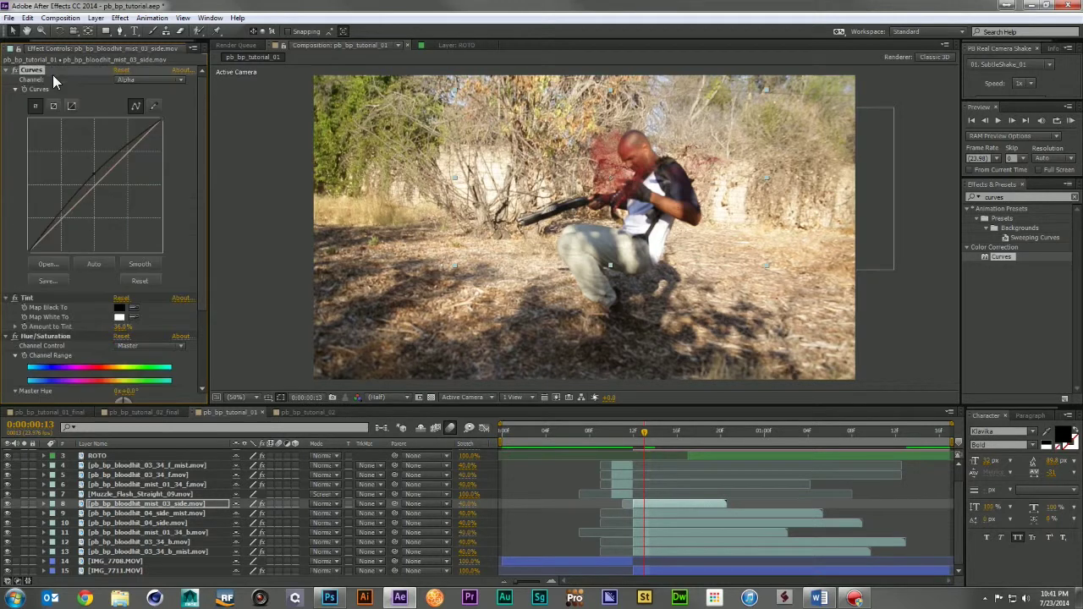
Copy the Curves effect to the pb_bp_bloodhit_mist_01_34_b.mov layer and move it above Tint
left_click(178, 530)
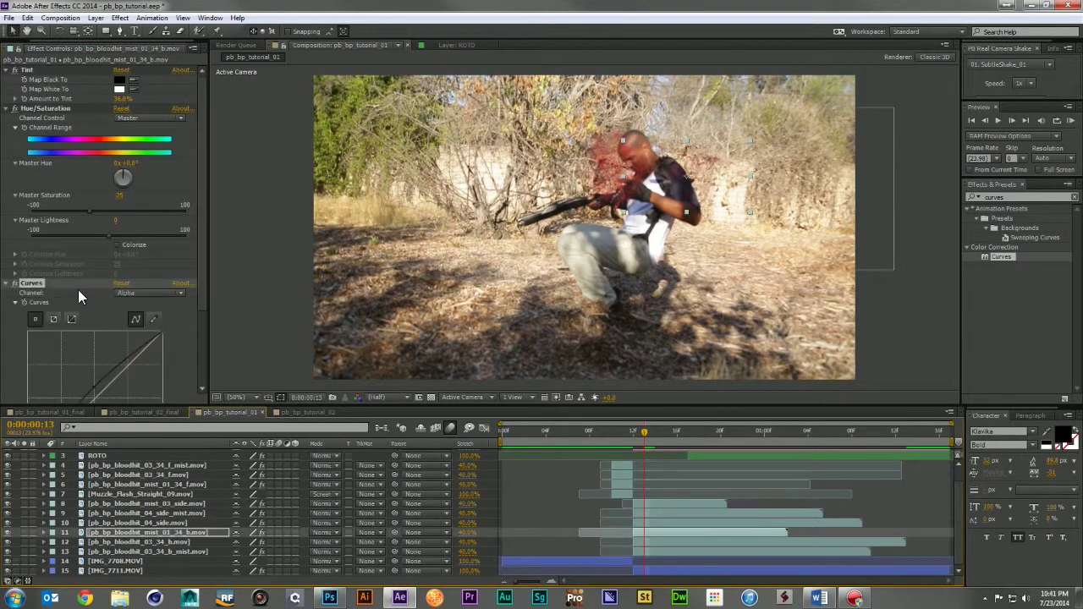
left_click(39, 284)
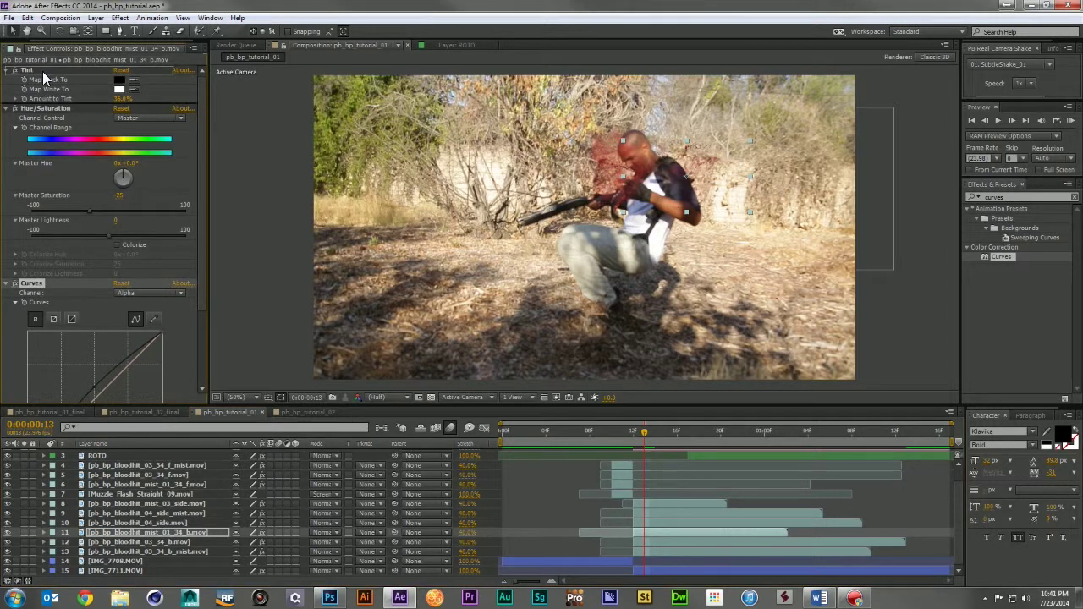
left_click_drag(42, 68, 42, 70)
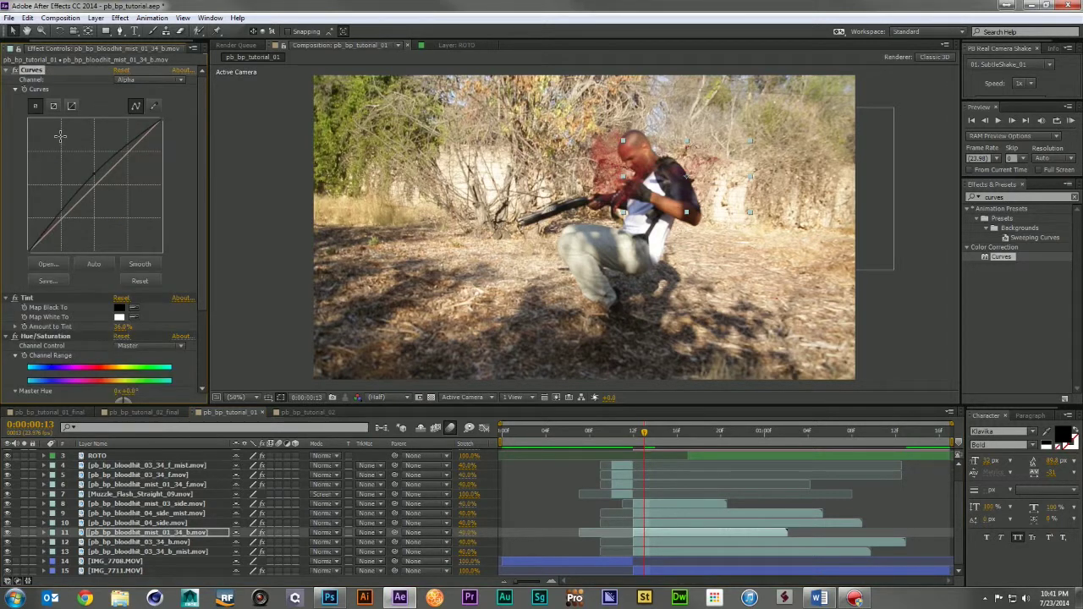
Apply Pixel Motion Blur to the pb_bp_bloodhit_03_34_b.mov layer and place it above Tint in the effect order
left_click(1009, 198)
type("motion")
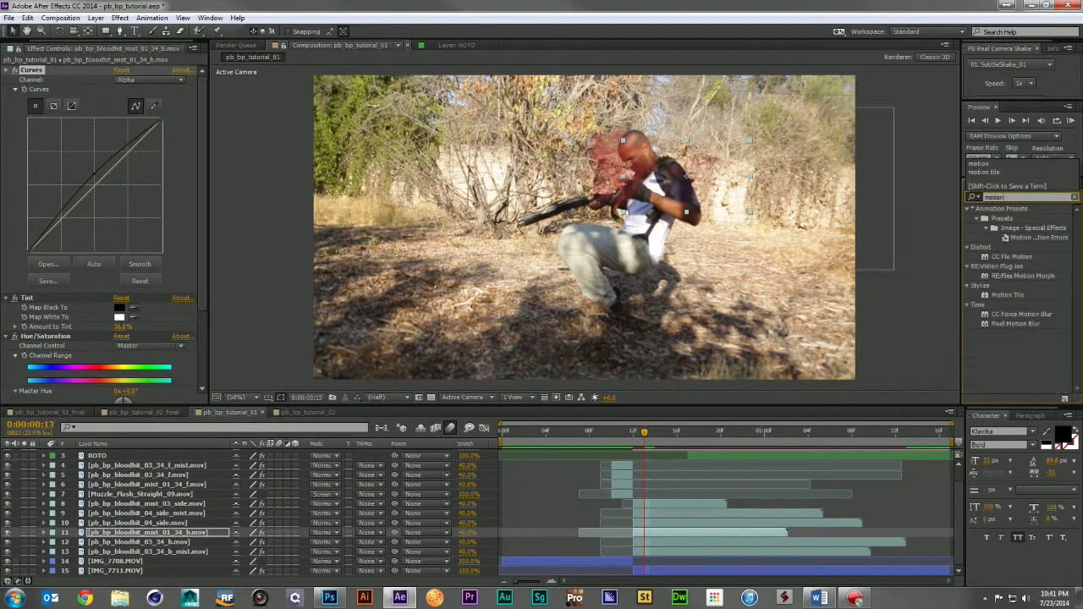
left_click_drag(1007, 303, 176, 542)
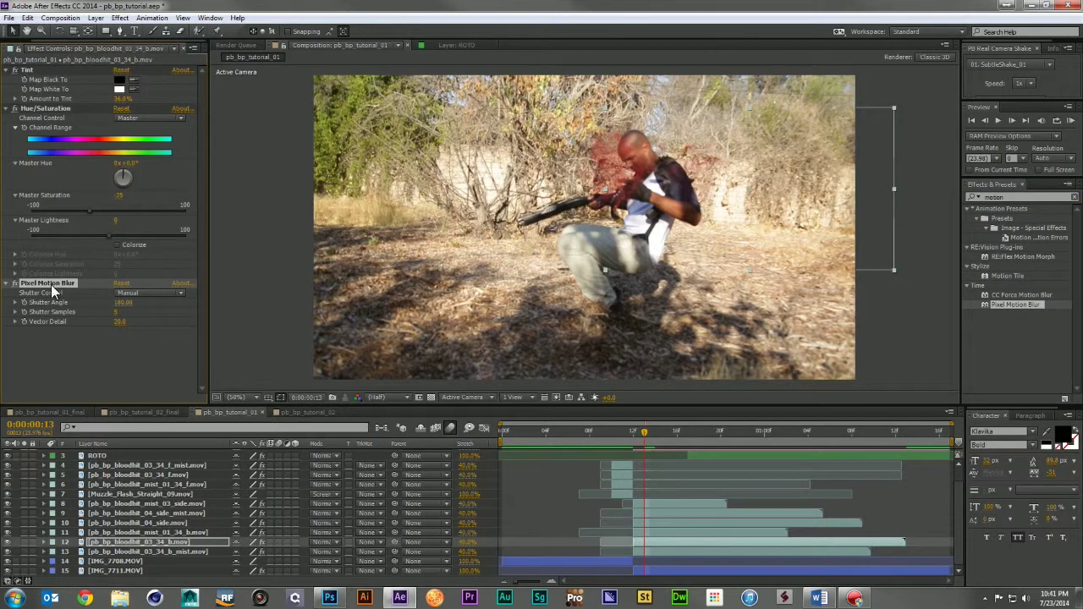
left_click_drag(66, 64, 66, 64)
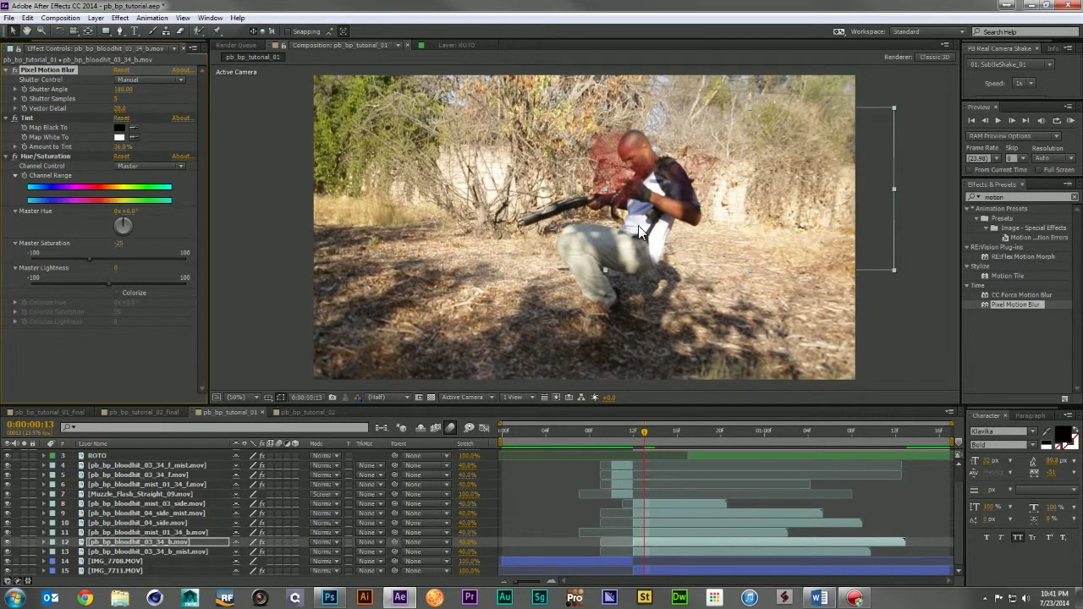
left_click_drag(61, 73, 67, 303)
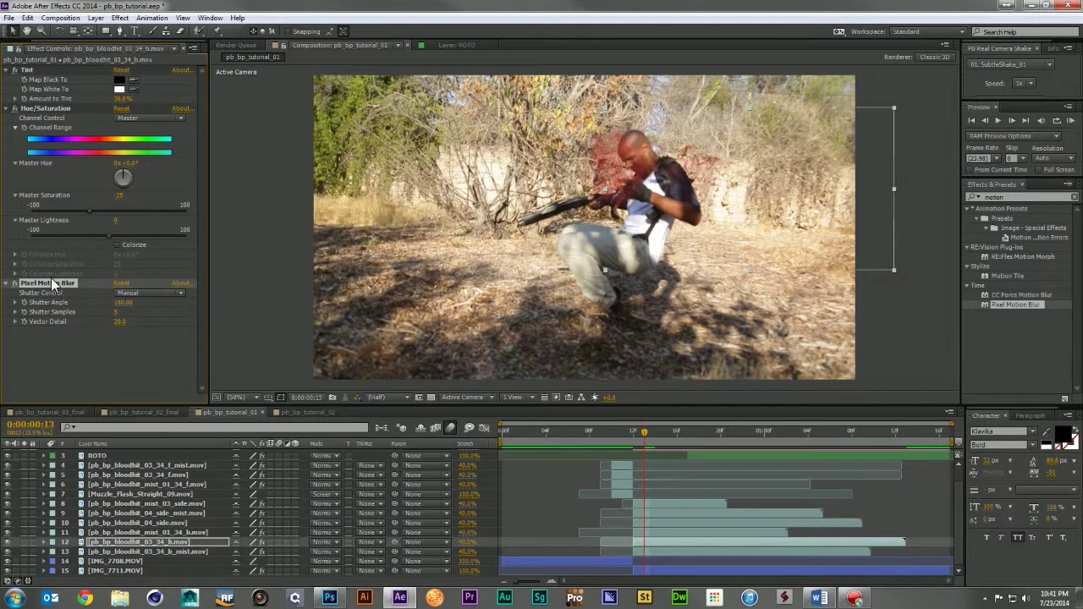
left_click_drag(51, 282, 66, 67)
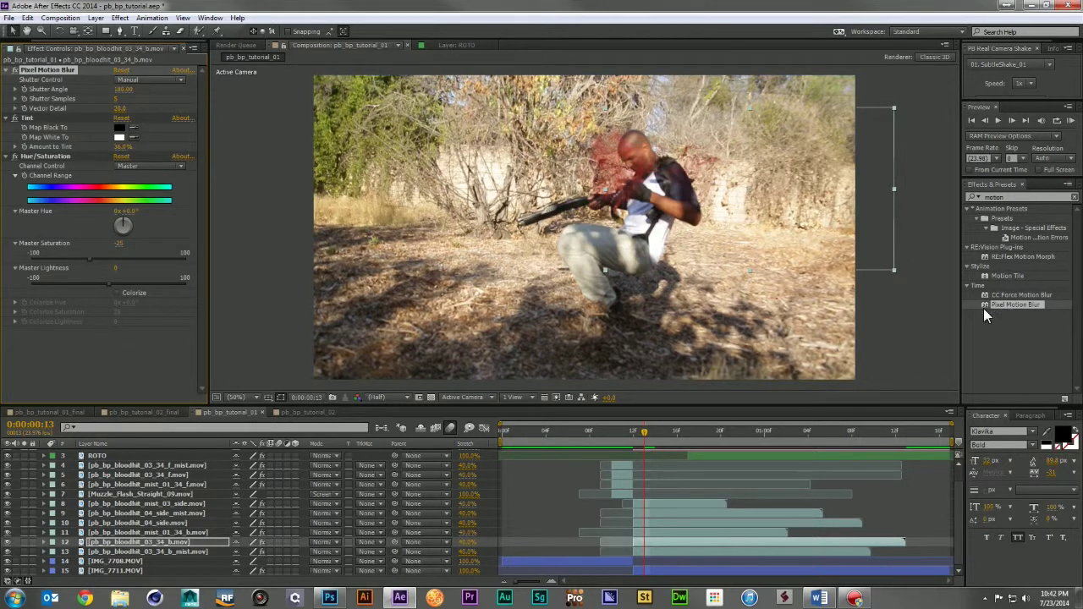
Apply Pixel Motion Blur to the pb_bp_bloodhit_04_side.mov layer and move it above Tint and Hue/Saturation
left_click(193, 515)
left_click(208, 519)
left_click(207, 511)
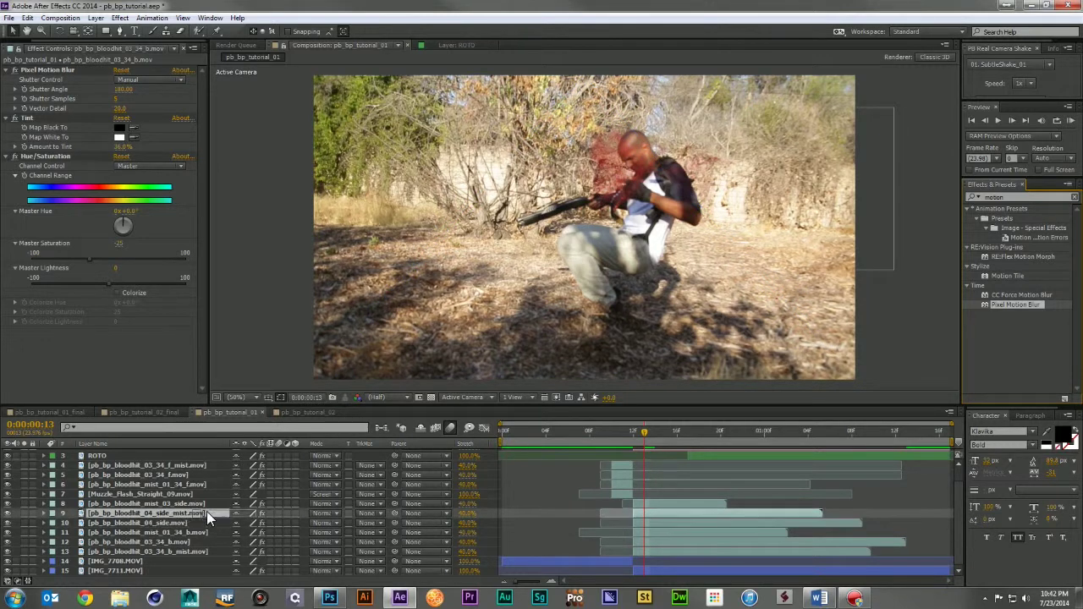
left_click(206, 503)
left_click_drag(207, 502, 206, 503)
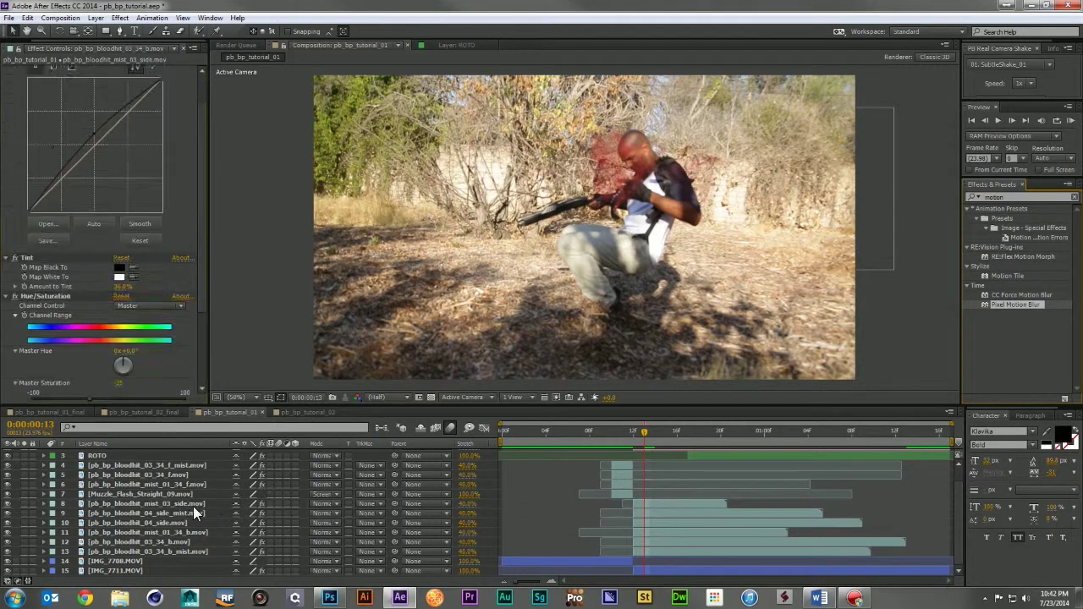
left_click(185, 512)
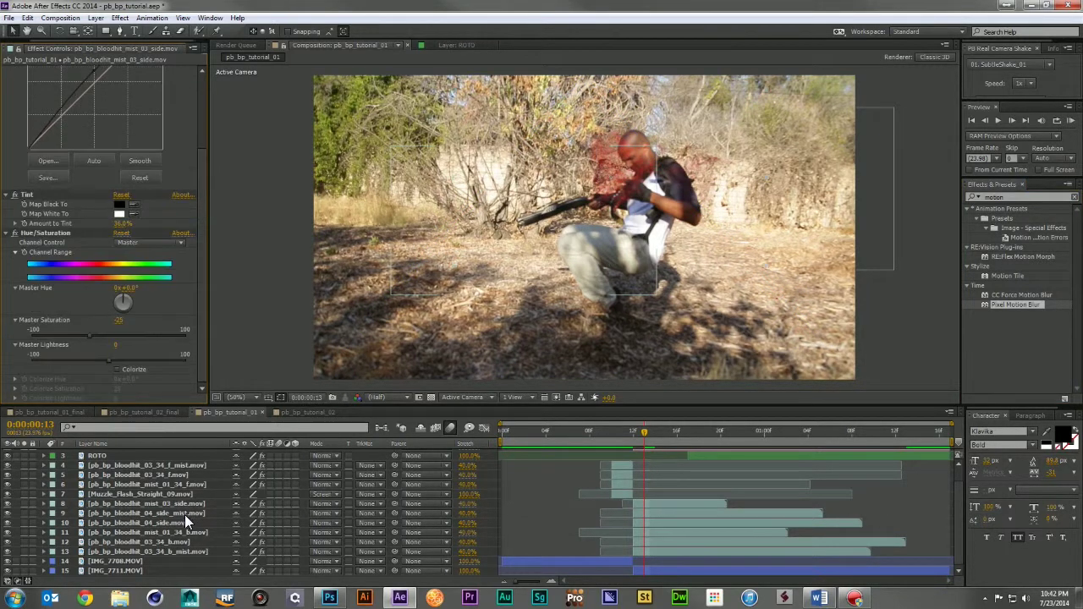
left_click(196, 523)
left_click_drag(1015, 306, 179, 518)
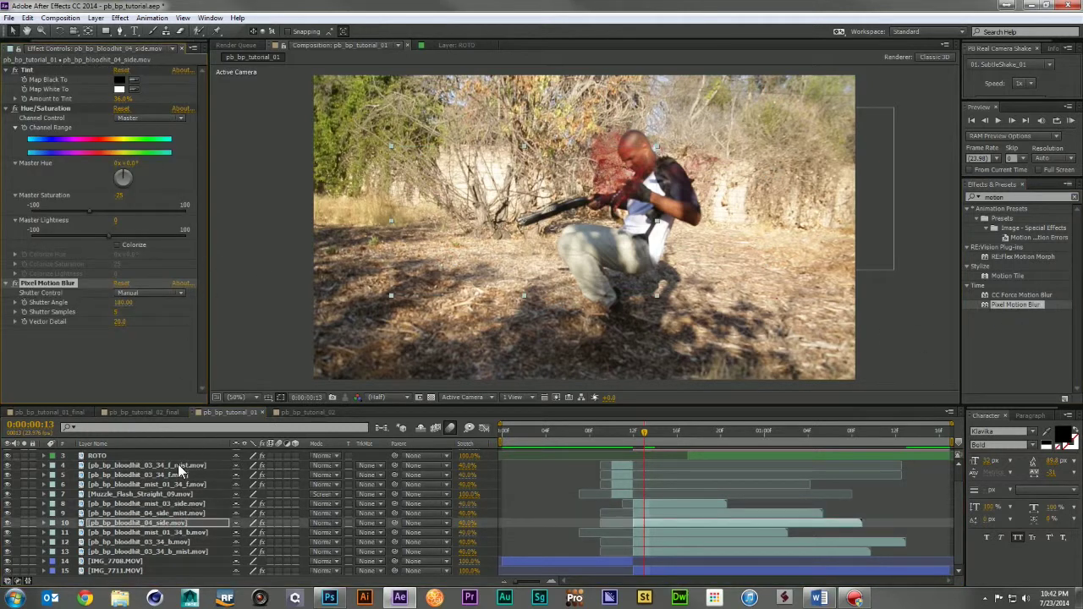
left_click_drag(33, 286, 69, 64)
Preview the composite and scrub around the impact frames to check the blood hits in both shots
left_click(624, 430)
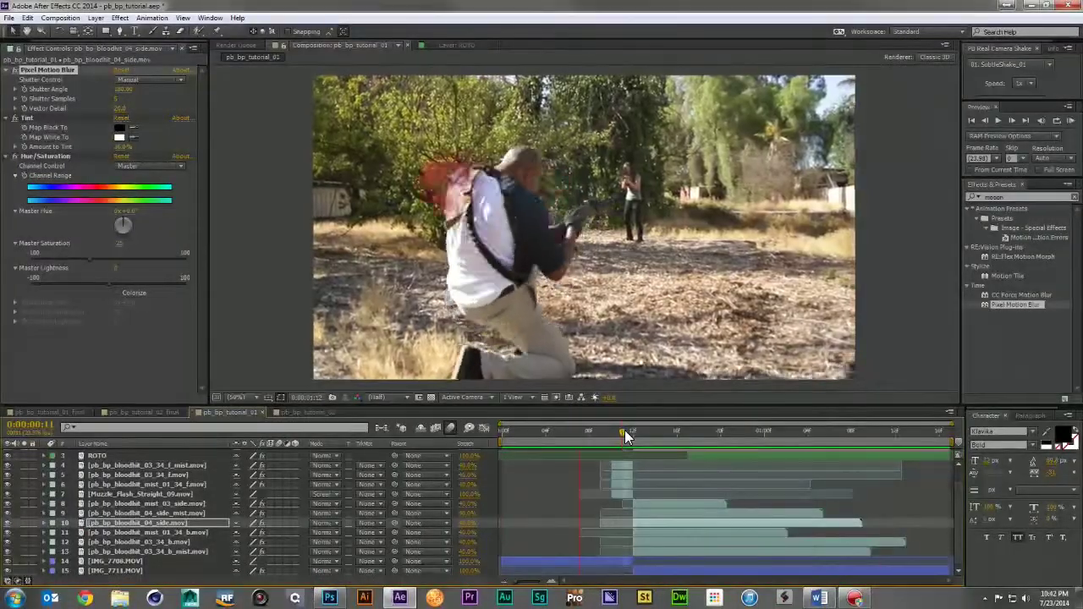
left_click_drag(625, 430, 620, 430)
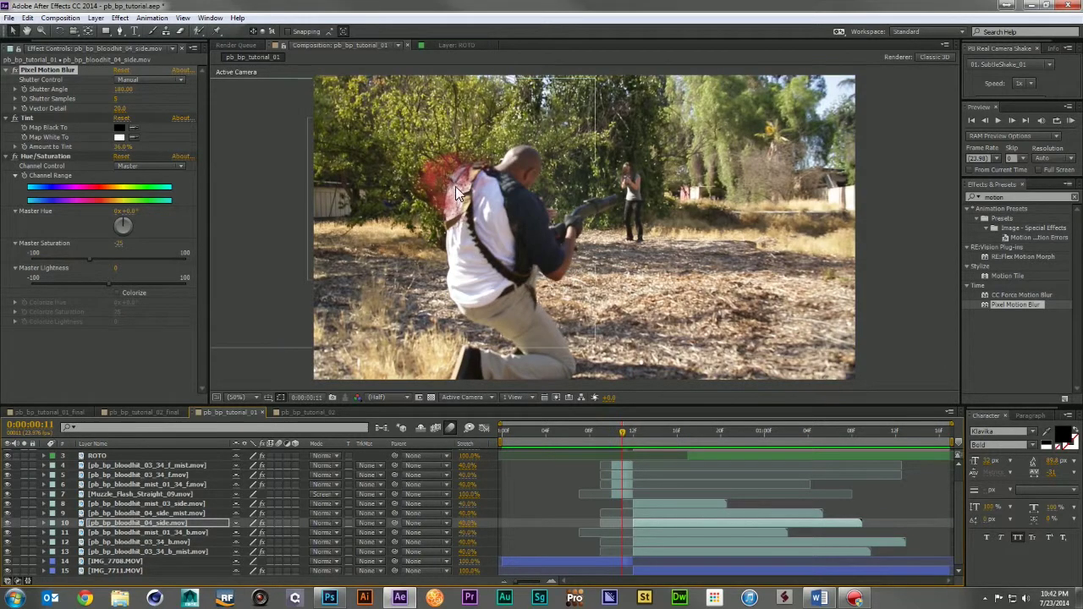
left_click_drag(622, 430, 741, 479)
key("Page_Up")
Go to frame 22 and add pb_bp_splatter_sm_05.mov to the composition directly above the IMG_7708.MOV layer
left_click_drag(673, 433, 743, 435)
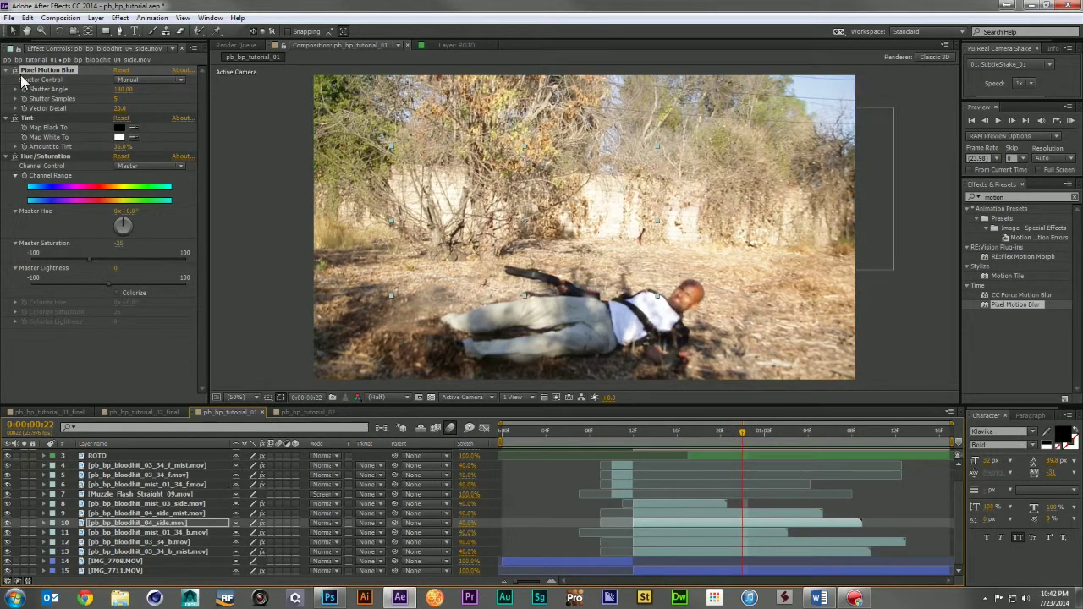
left_click(22, 40)
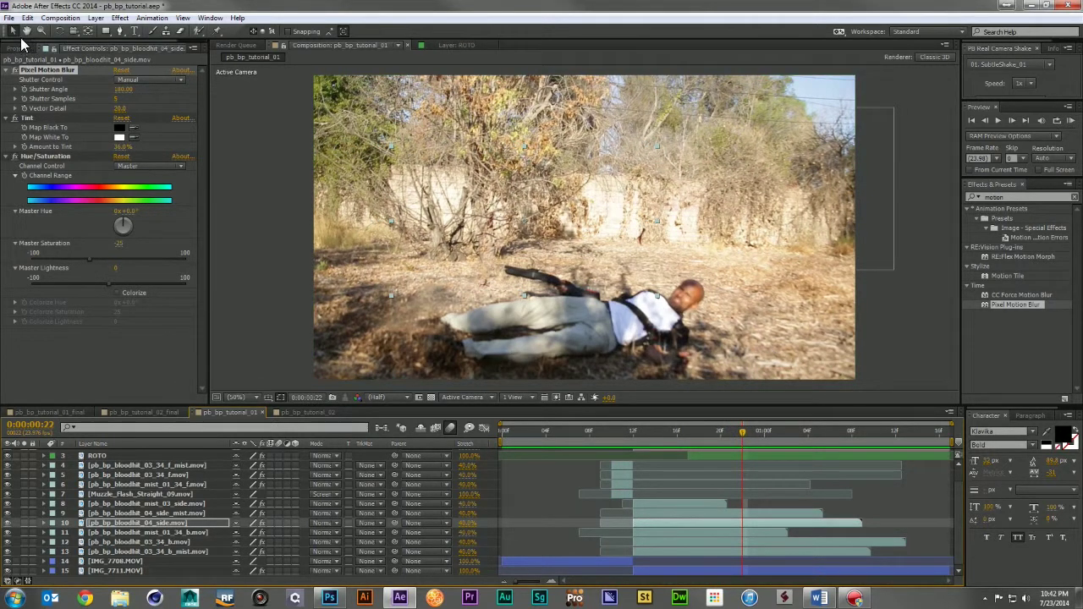
left_click(22, 44)
left_click_drag(96, 354, 168, 464)
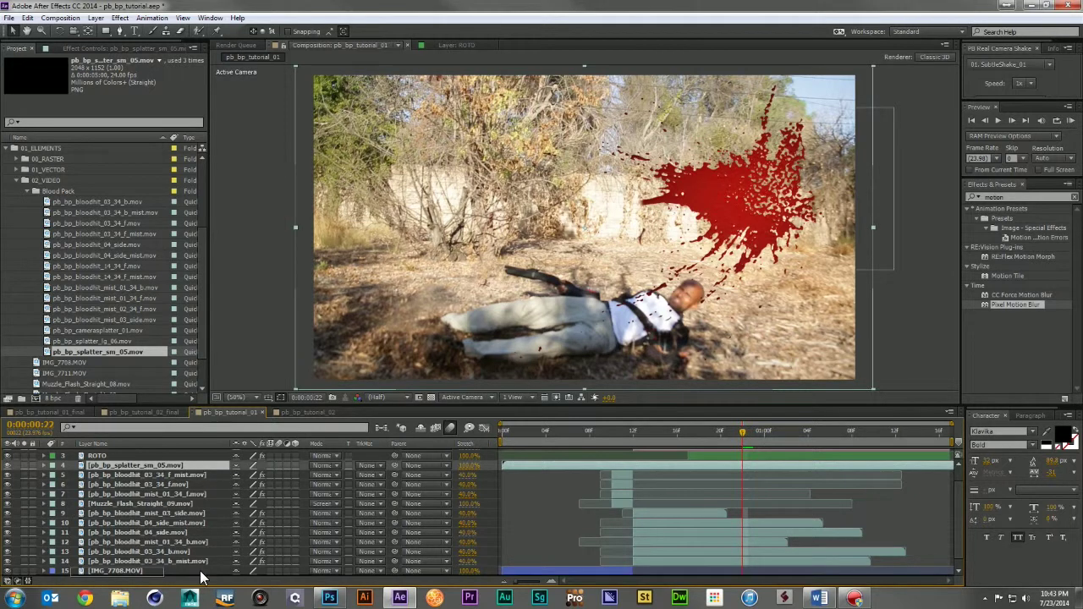
scroll(201, 542, "down", 1)
left_click_drag(201, 555, 219, 550)
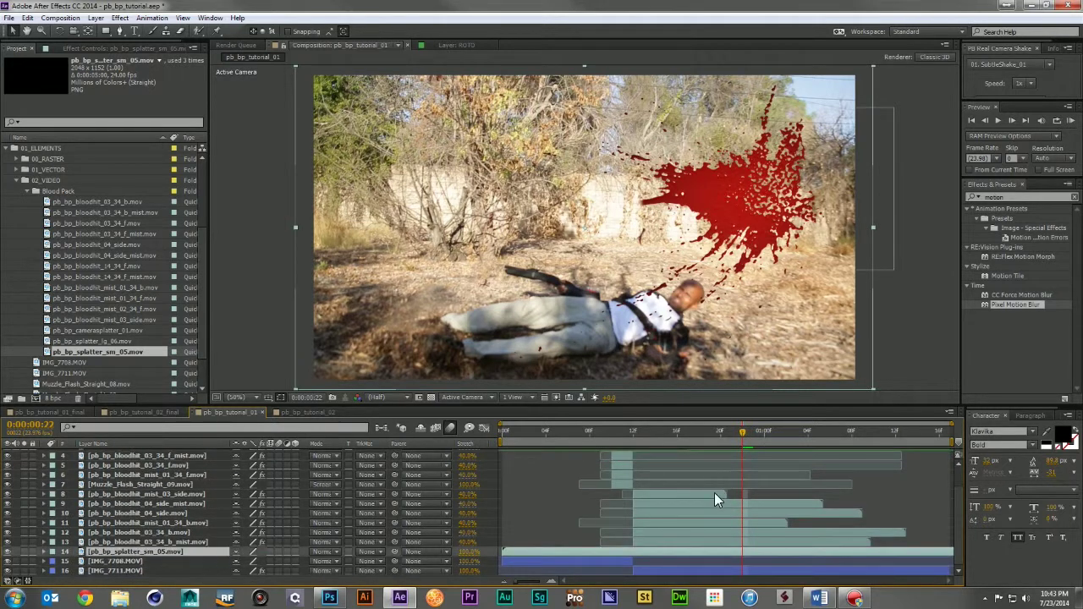
Make the pb_bp_splatter_sm_05.mov layer 3D with motion blur enabled and parent it to Track Null 1
scroll(700, 489, "up", 3)
left_click(694, 472)
scroll(547, 479, "down", 3)
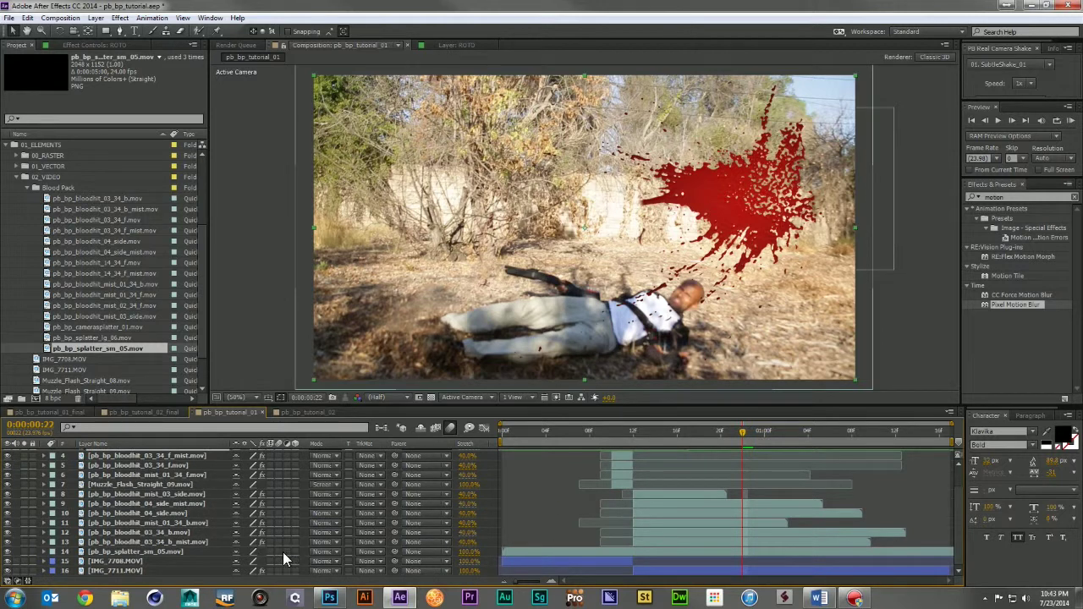
left_click(161, 552)
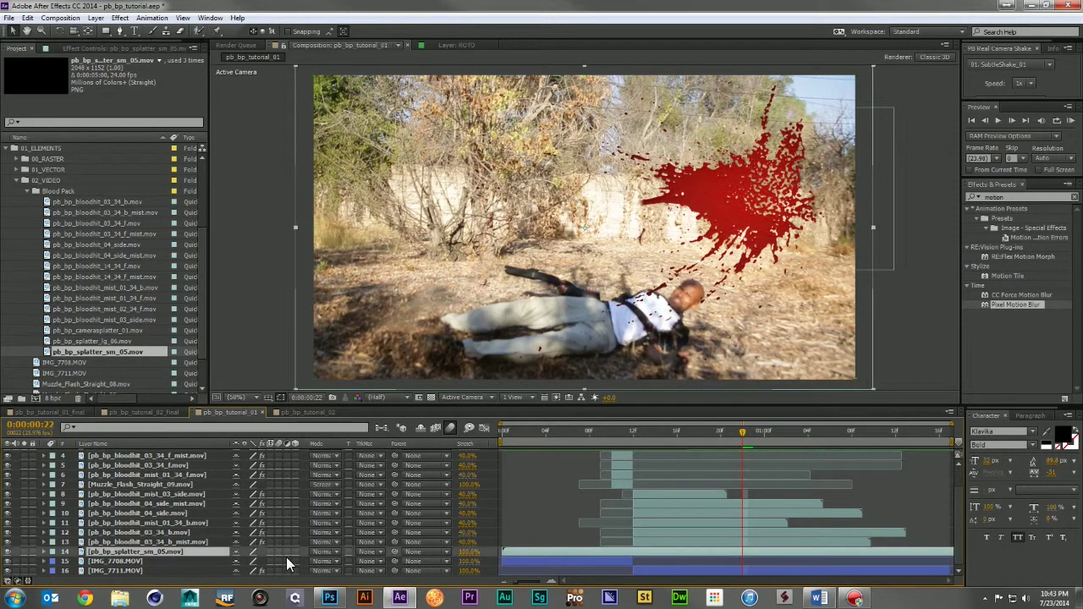
left_click(293, 551)
left_click(279, 552)
left_click_drag(392, 552, 200, 453)
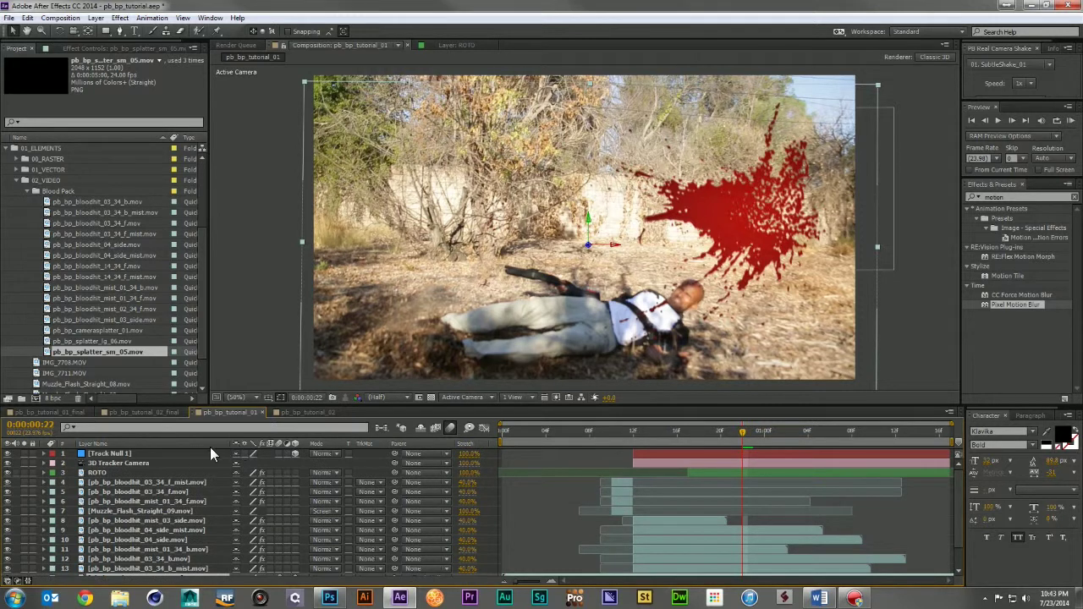
Zero out the position of the pb_bp_splatter_sm_05.mov layer on all three axes so it sits on Track Null 1
left_click(209, 445)
left_click(193, 452)
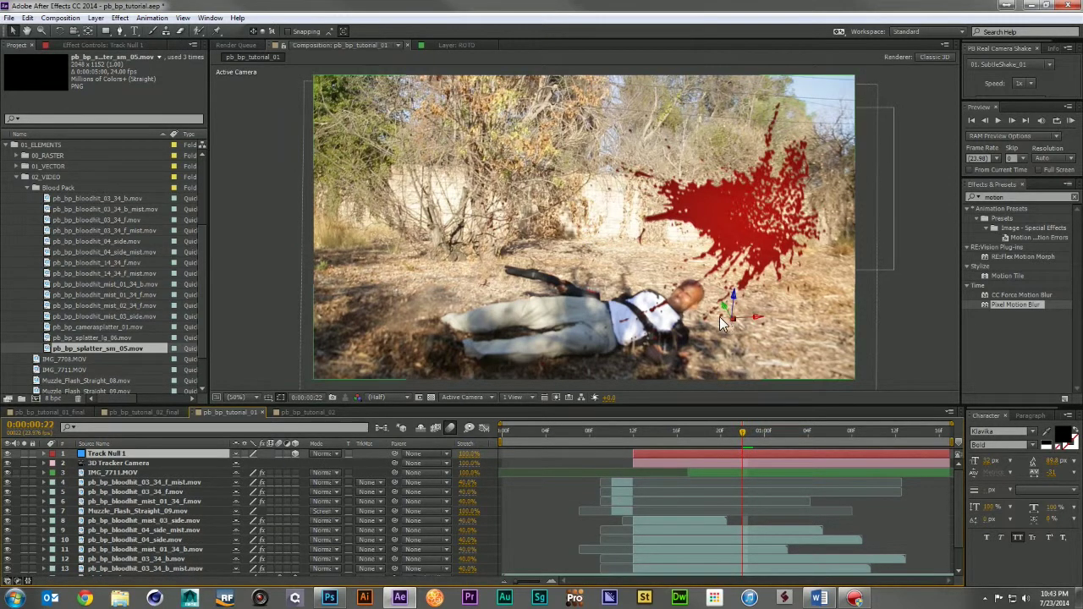
scroll(181, 511, "down", 2)
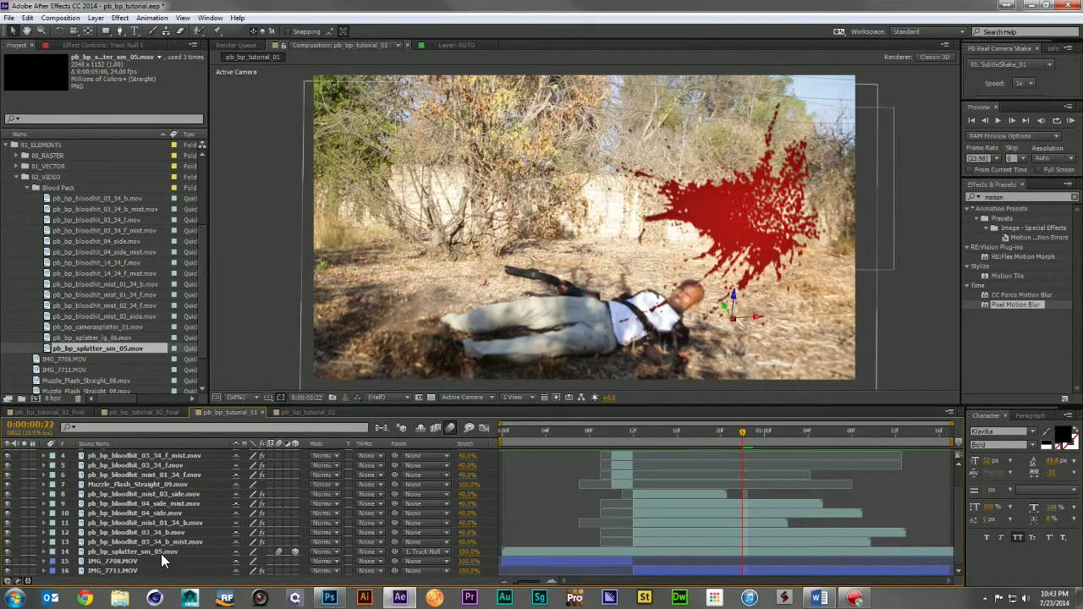
left_click(200, 550)
key("p")
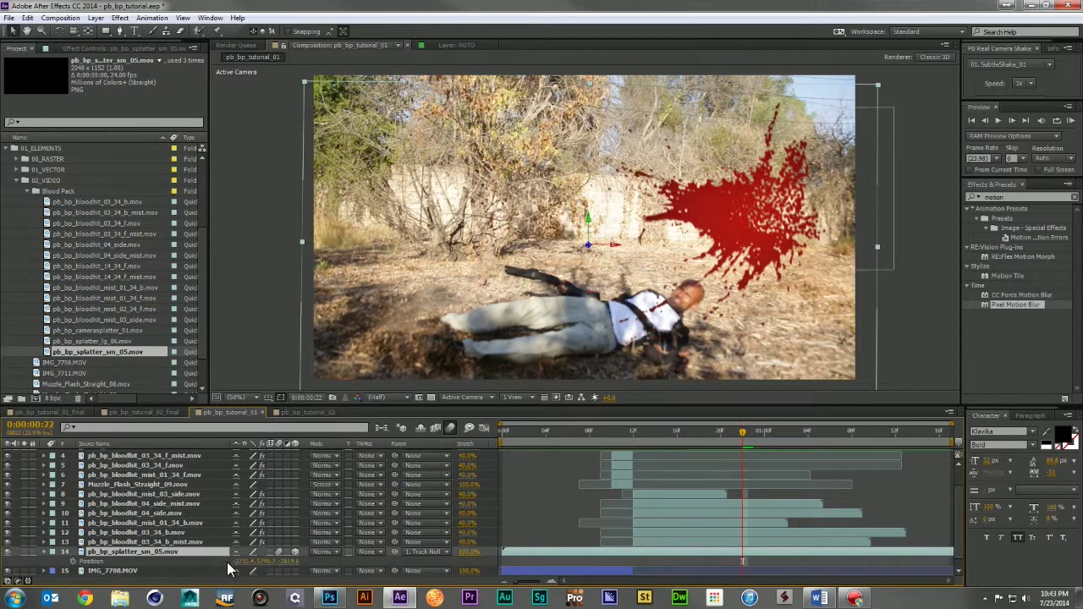
left_click(250, 561)
type("0")
key("Tab")
type("0")
key("Return")
left_click(271, 563)
type("0")
key("Return")
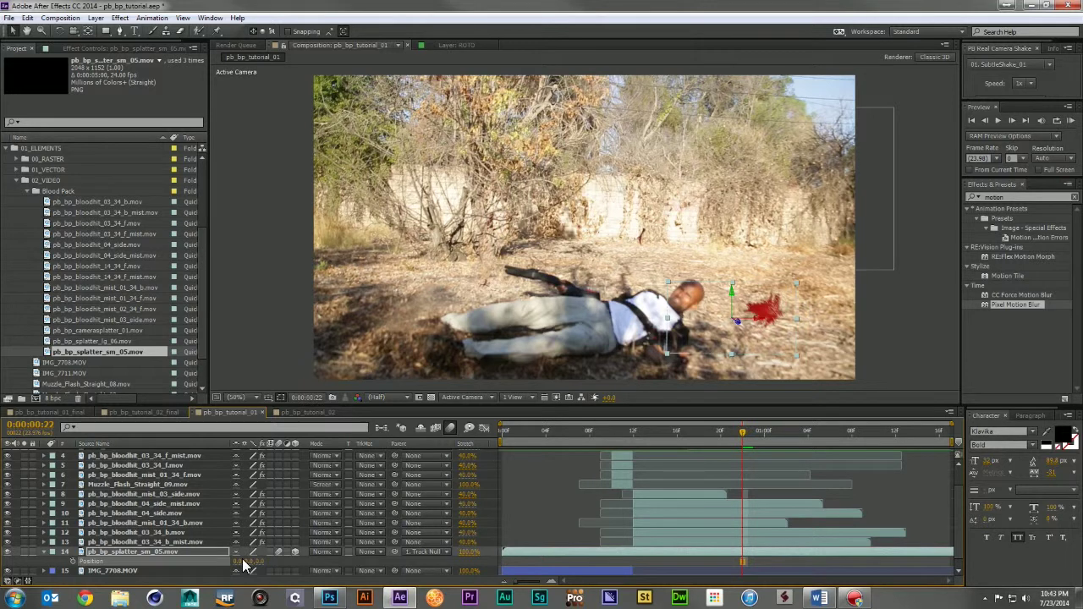
Set the splatter layer's X, Y and Z orientation to 0° so it lies flat with the tracked ground
key("r")
left_click(242, 562)
type("0")
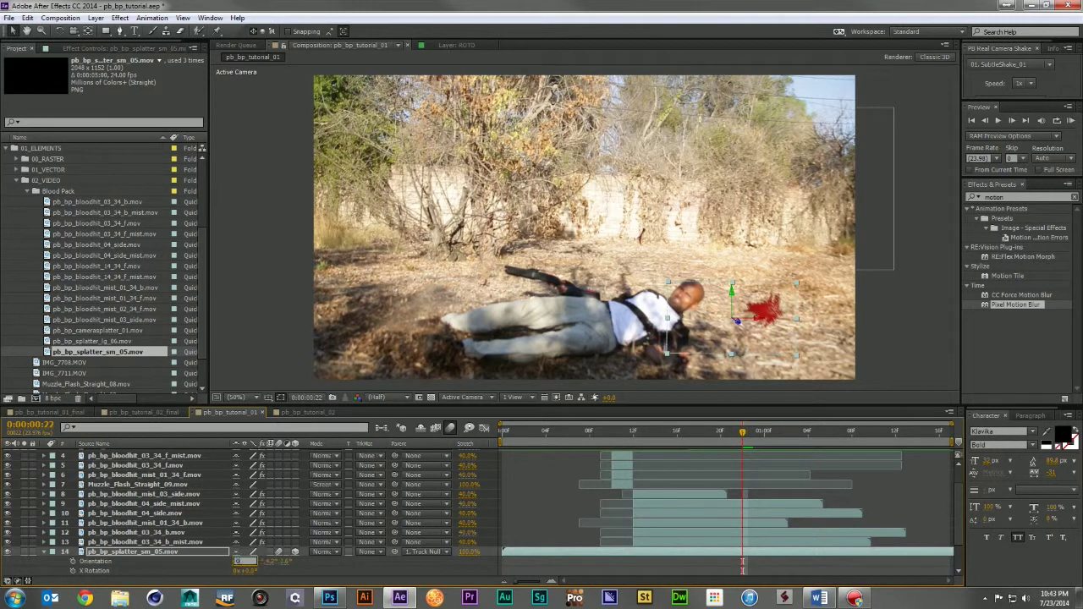
key("Tab")
type("0")
key("Return")
left_click(267, 563)
type("0")
key("Return")
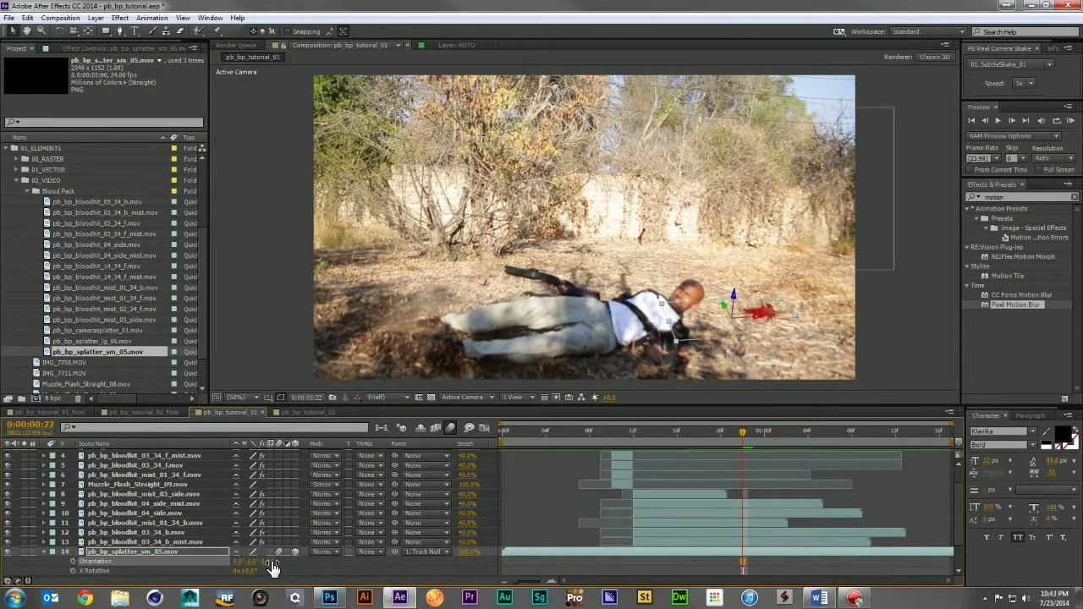
Rotate the splatter layer to about 165° on Z and scale it up to 192%
scroll(263, 572, "down", 2)
mouse_move(249, 552)
left_mouse_down()
mouse_move(349, 566)
mouse_move(365, 578)
left_mouse_up()
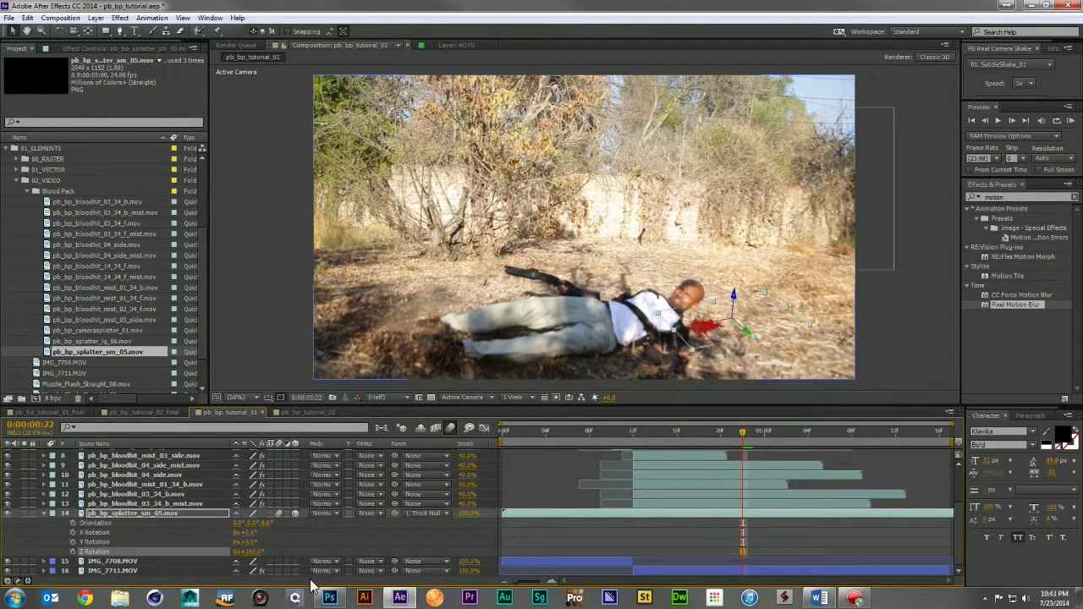
key("shift+s")
left_click_drag(269, 525, 332, 531)
Move the splatter along the ground beside the fallen man's head and set its X orientation to 352°
left_click_drag(725, 327, 732, 301)
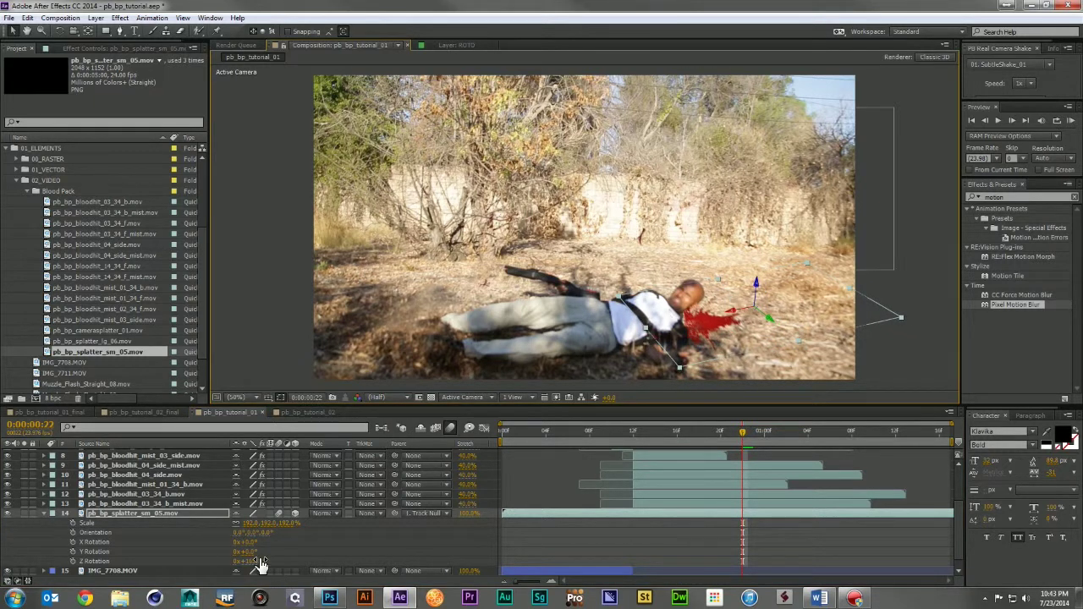
mouse_move(253, 533)
left_mouse_down()
mouse_move(269, 536)
mouse_move(237, 533)
left_mouse_up()
key("ctrl+z")
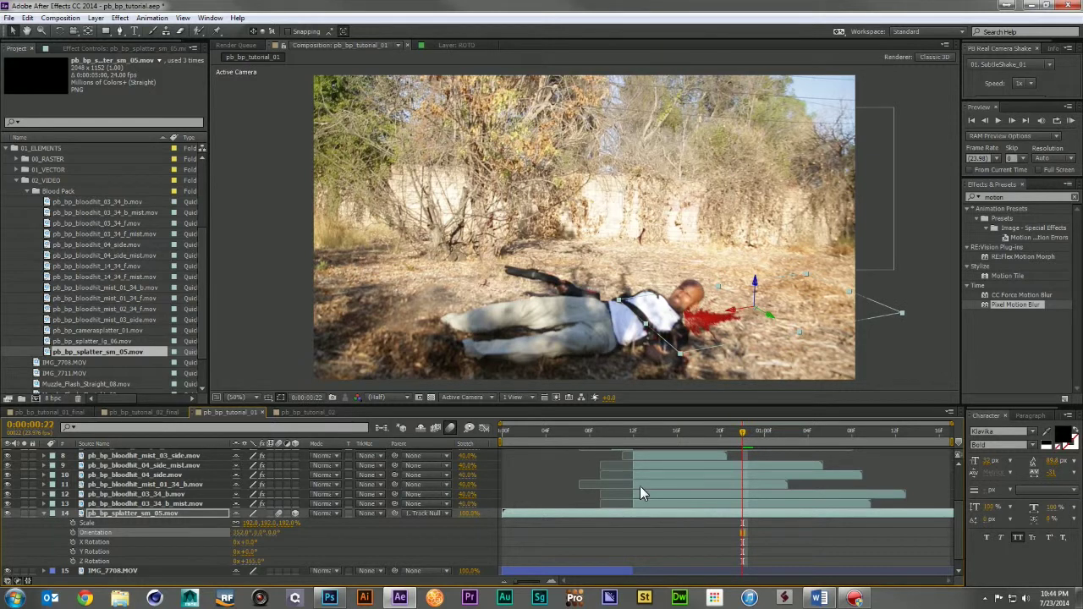
Start the pb_bp_splatter_sm_05.mov layer at frame 16 and time-stretch it to 25%
left_click_drag(633, 433, 679, 441)
left_click_drag(531, 512, 702, 522)
left_click(471, 513)
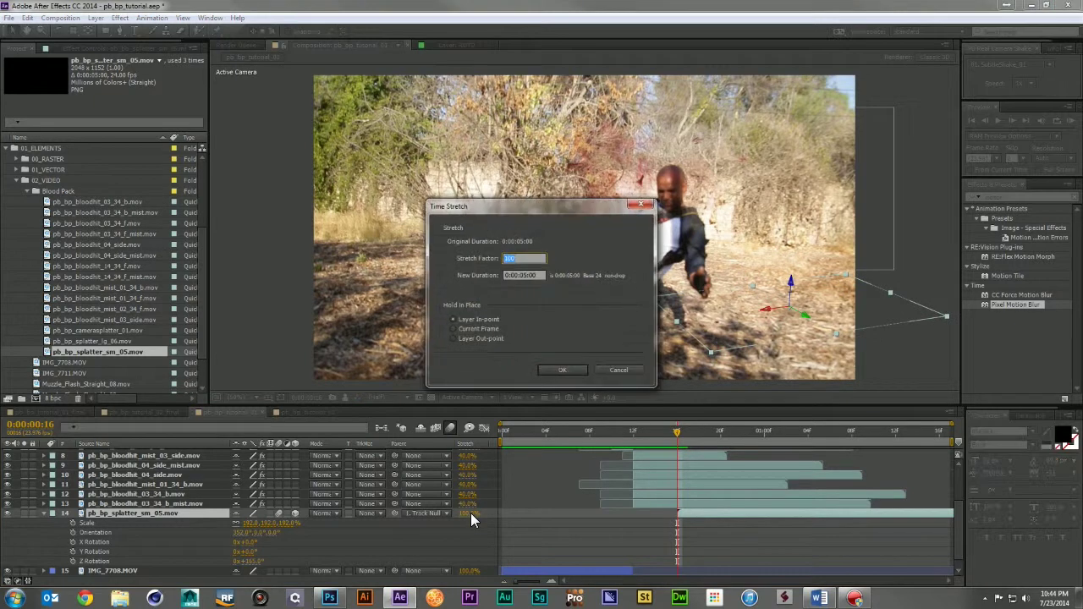
key("Return")
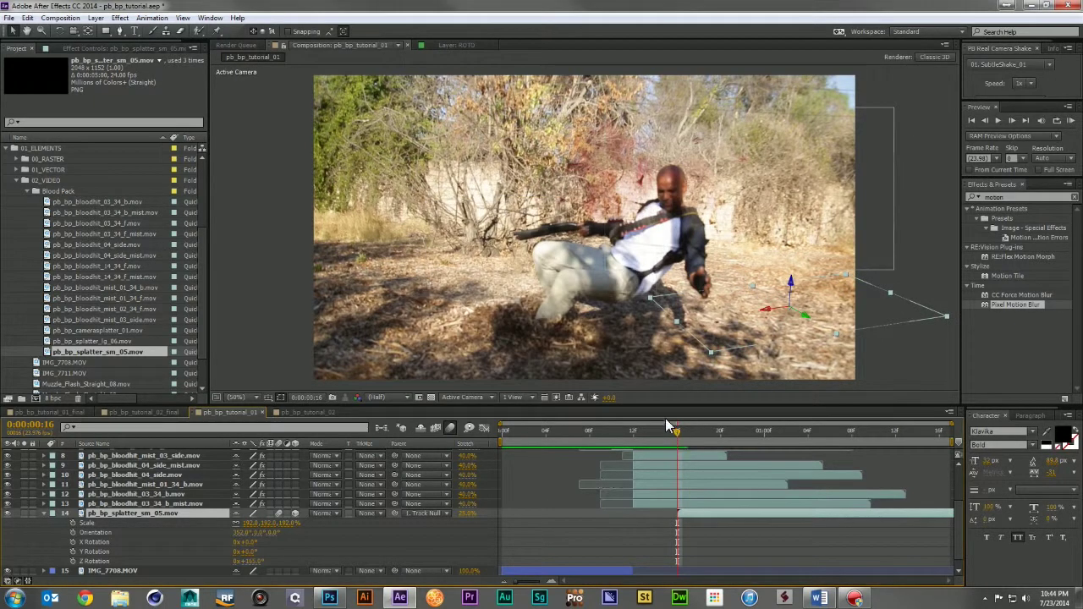
left_click_drag(684, 431, 902, 473)
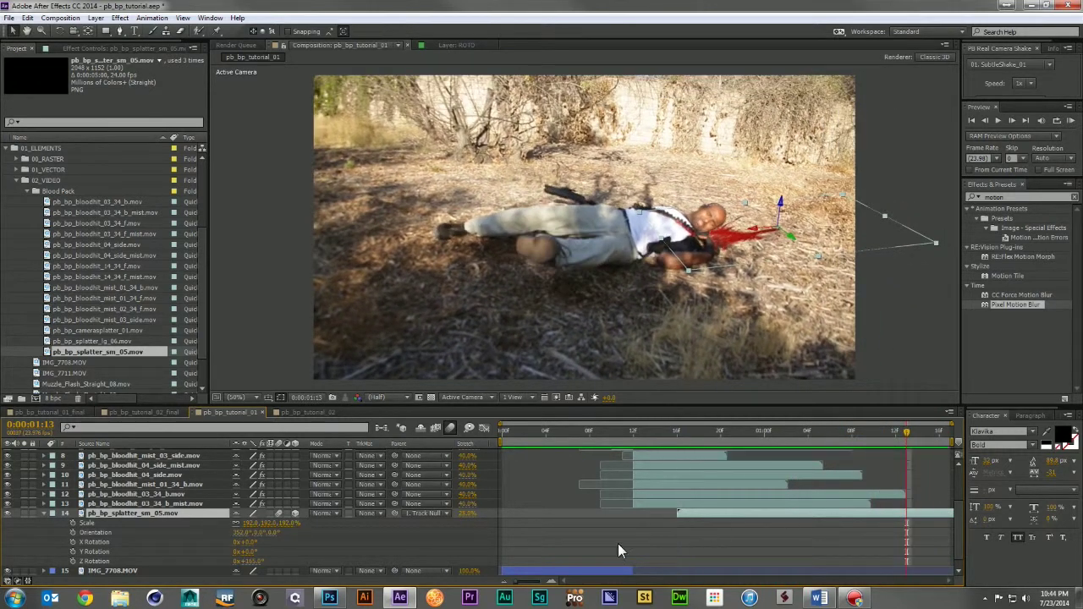
Copy Tint and Hue/Saturation from the pb_bp_bloodhit_03_34_b_mist.mov layer to the splatter layer and preview the color match
left_click(152, 506)
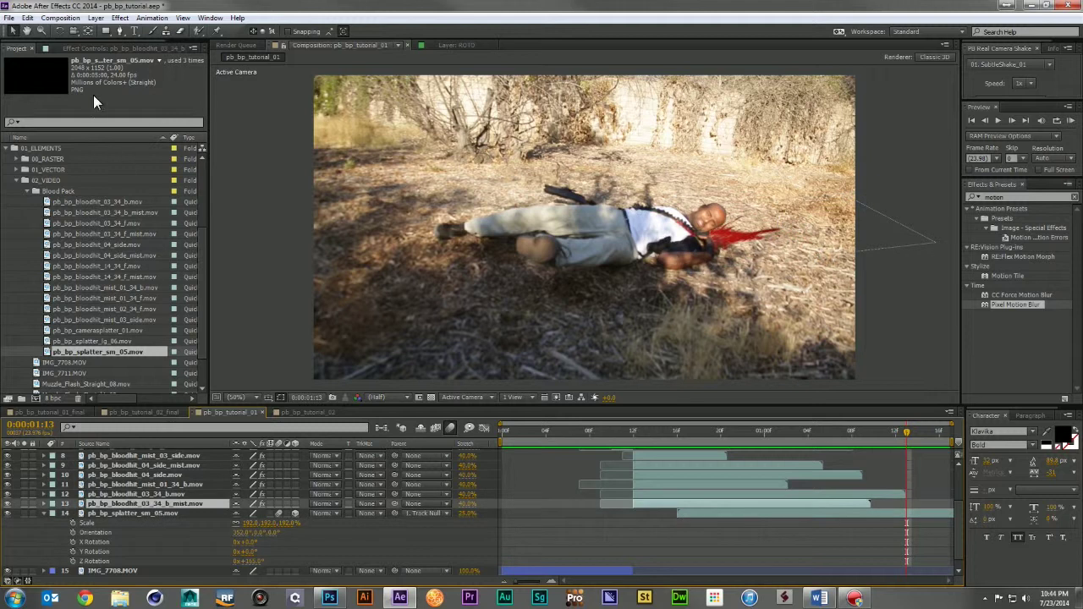
left_click(96, 47)
left_click(29, 72)
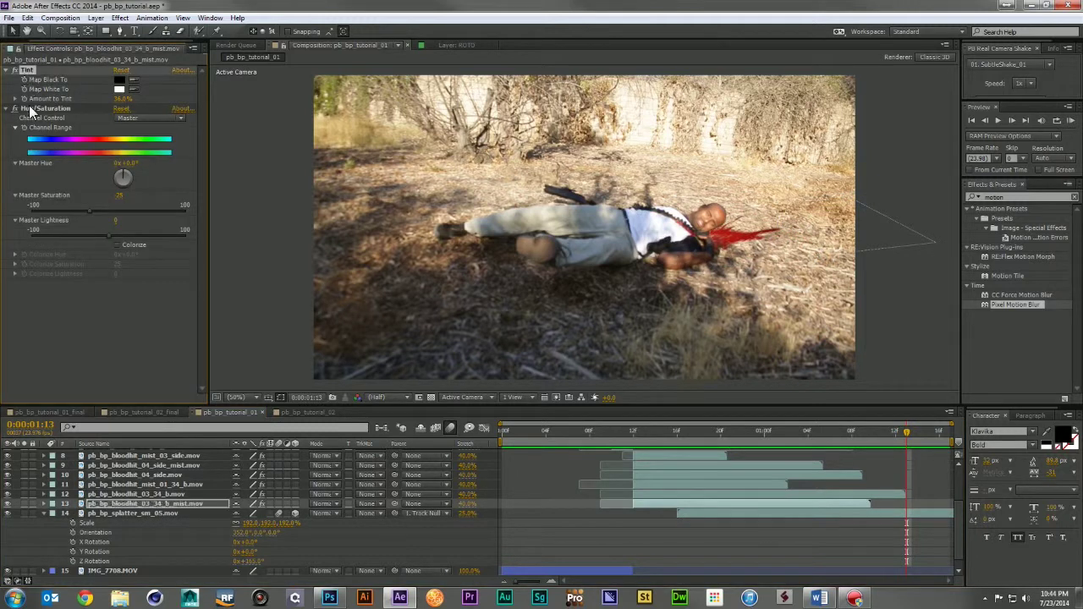
left_click(31, 109, "shift")
left_click(154, 513)
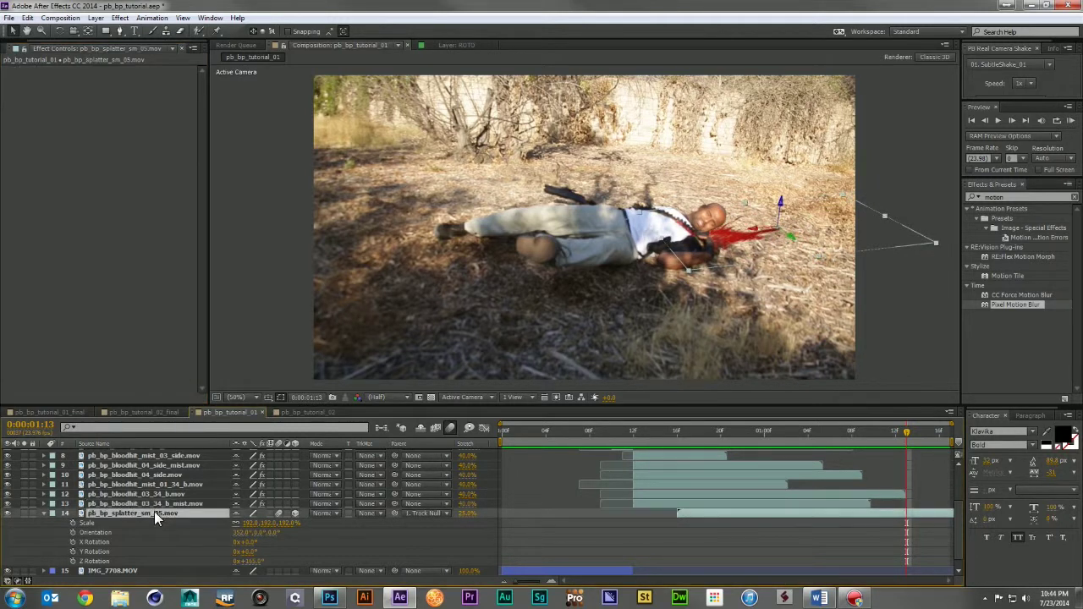
key("ctrl+v")
key("space")
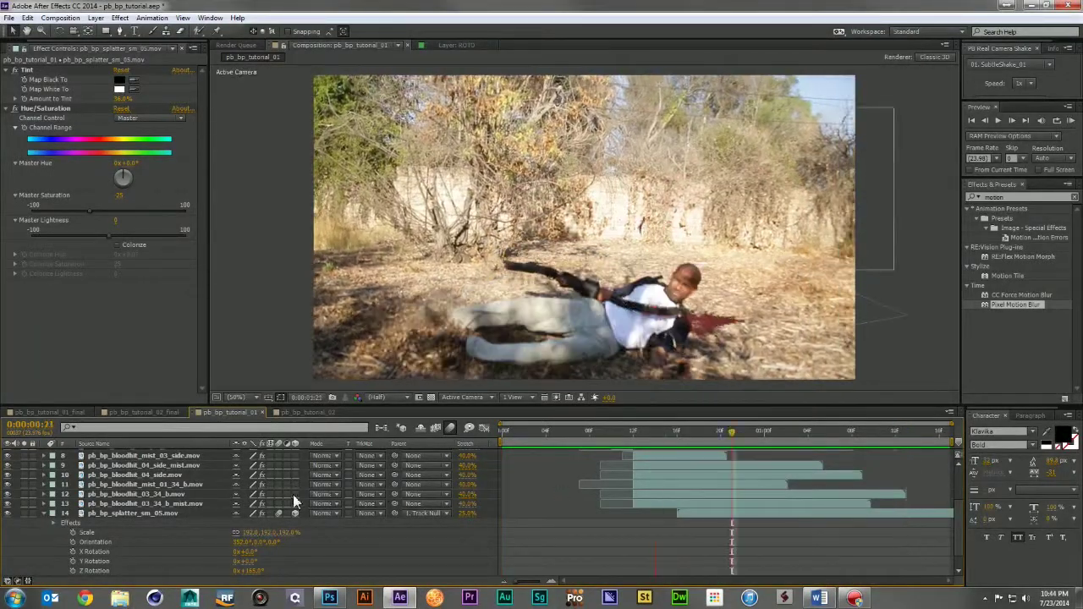
left_click(44, 513)
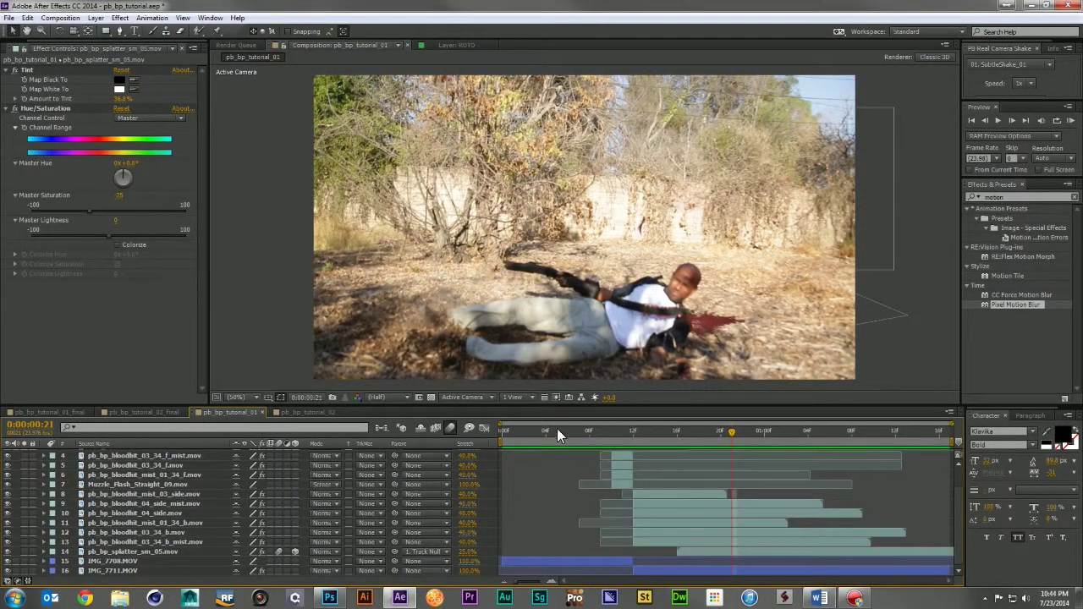
Extend the start of the Muzzle_Flash_Straight_09.mov layer back to about frame 7 and preview the composite
left_click(569, 432)
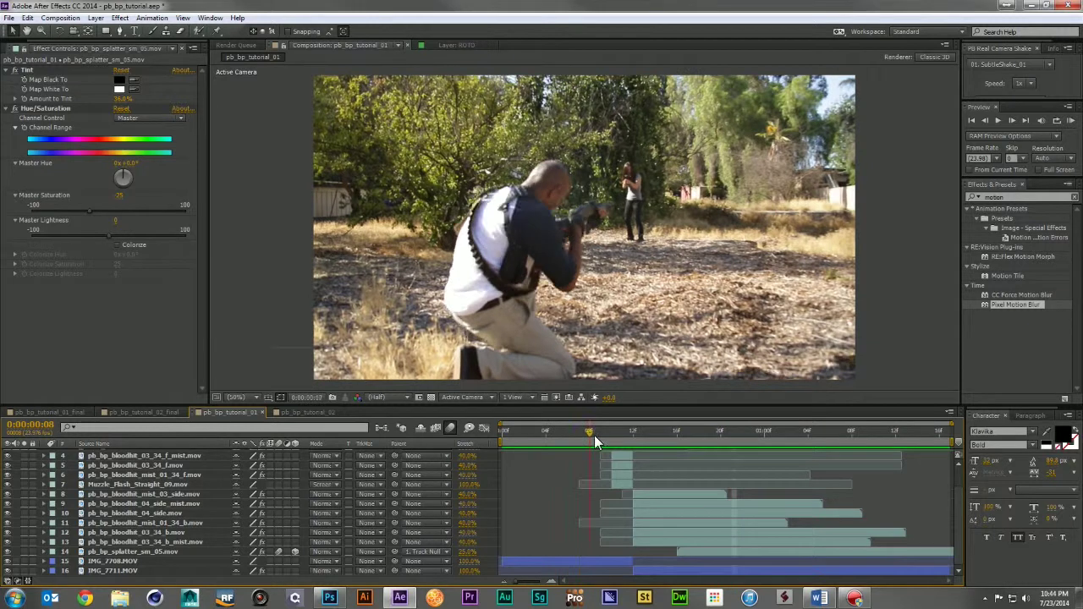
mouse_move(594, 435)
left_mouse_down()
mouse_move(617, 437)
mouse_move(531, 437)
mouse_move(589, 440)
left_mouse_up()
scroll(211, 560, "up", 1)
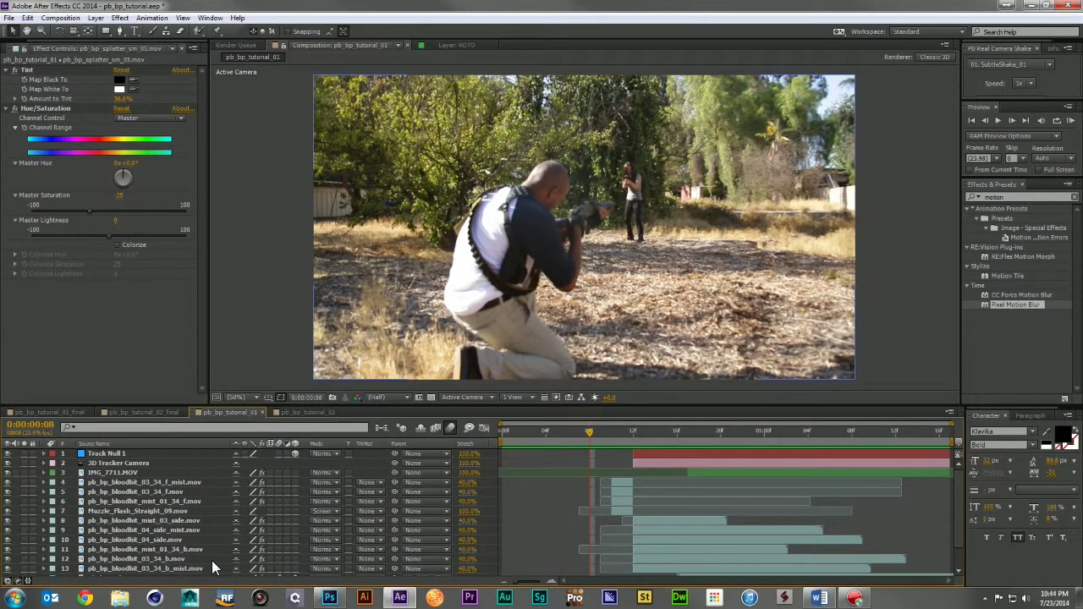
left_click(169, 511)
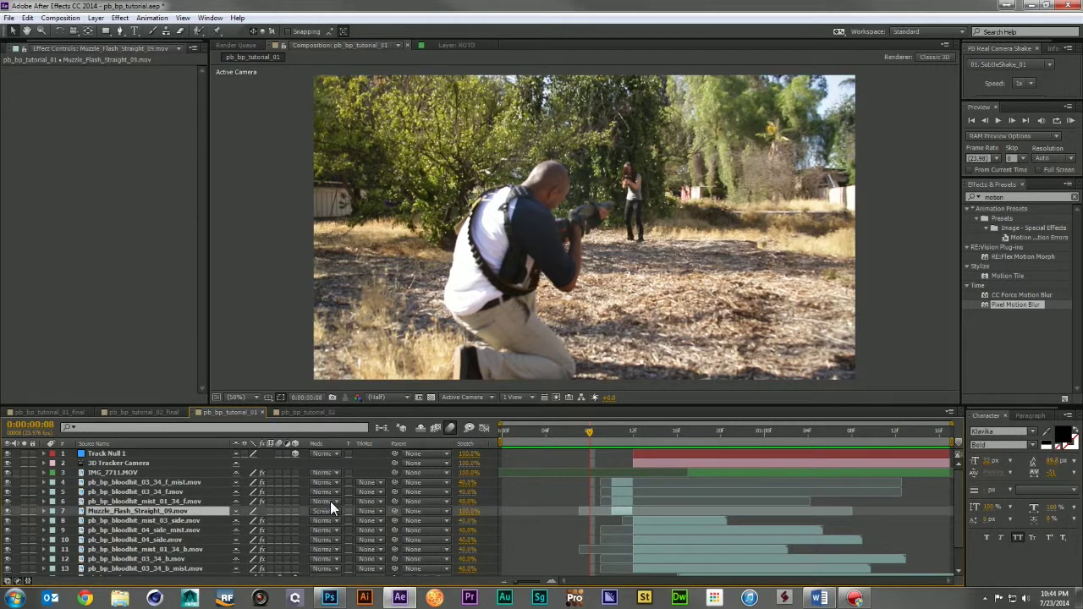
left_click_drag(612, 511, 578, 511)
key("space")
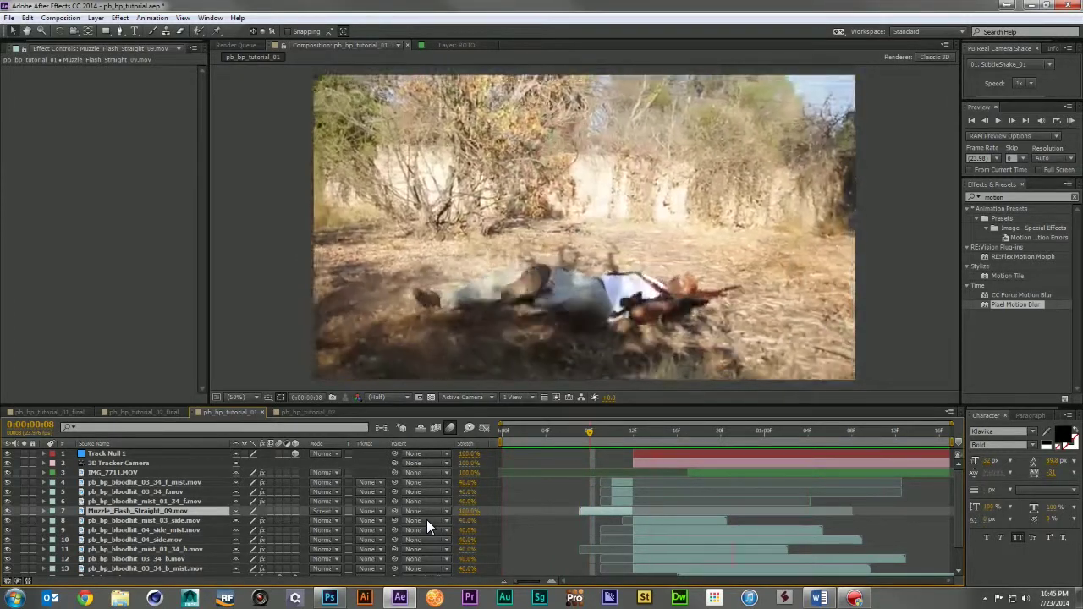
key("space")
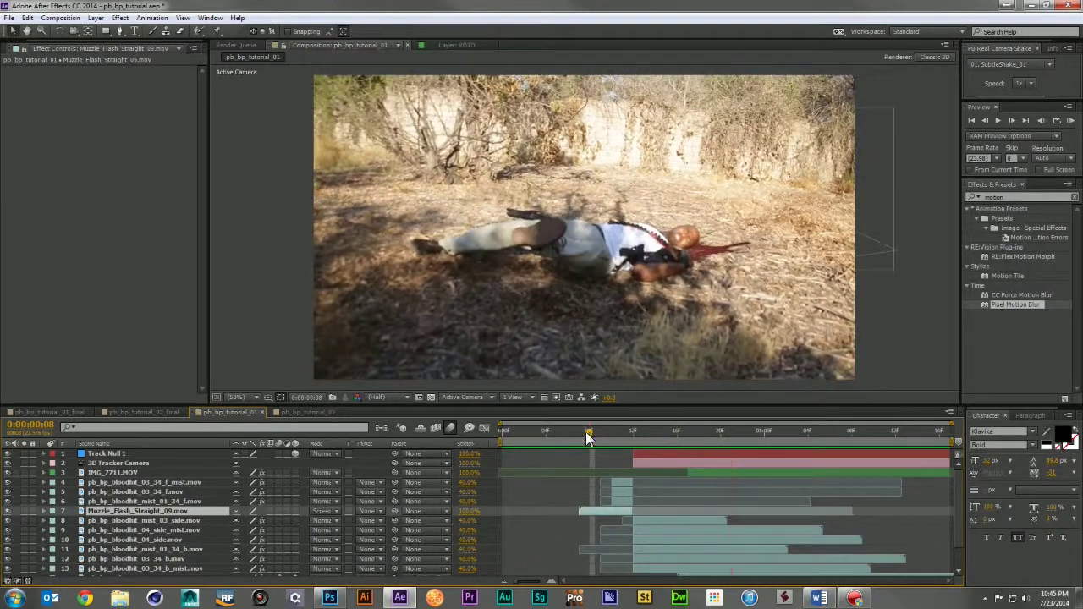
Add an adjustment layer above all other layers and name it CC
left_click(526, 506)
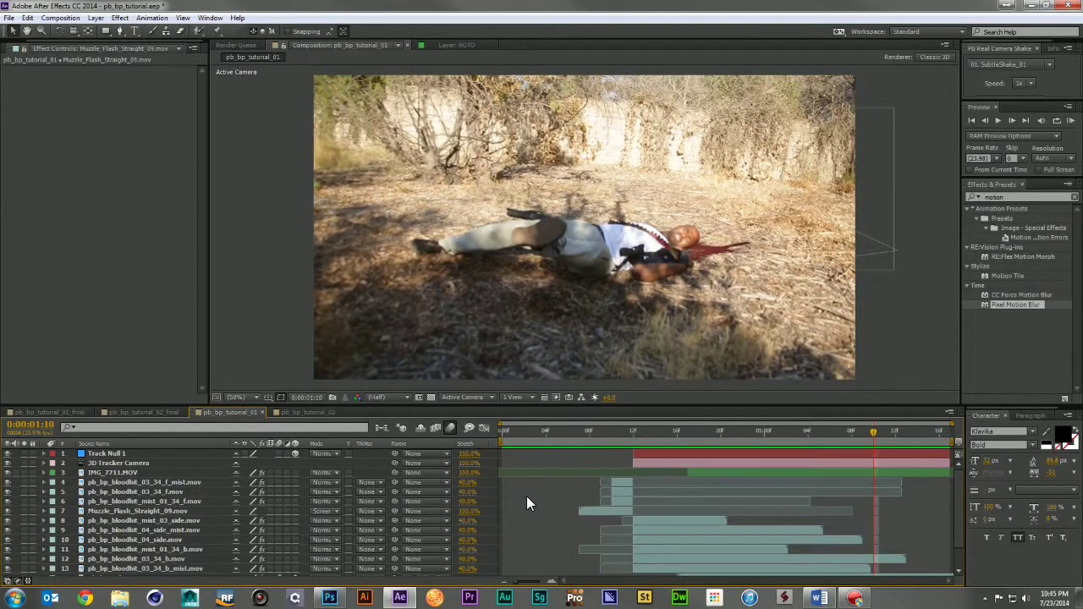
key("ctrl+alt+y")
key("Return")
type("CC")
key("Return")
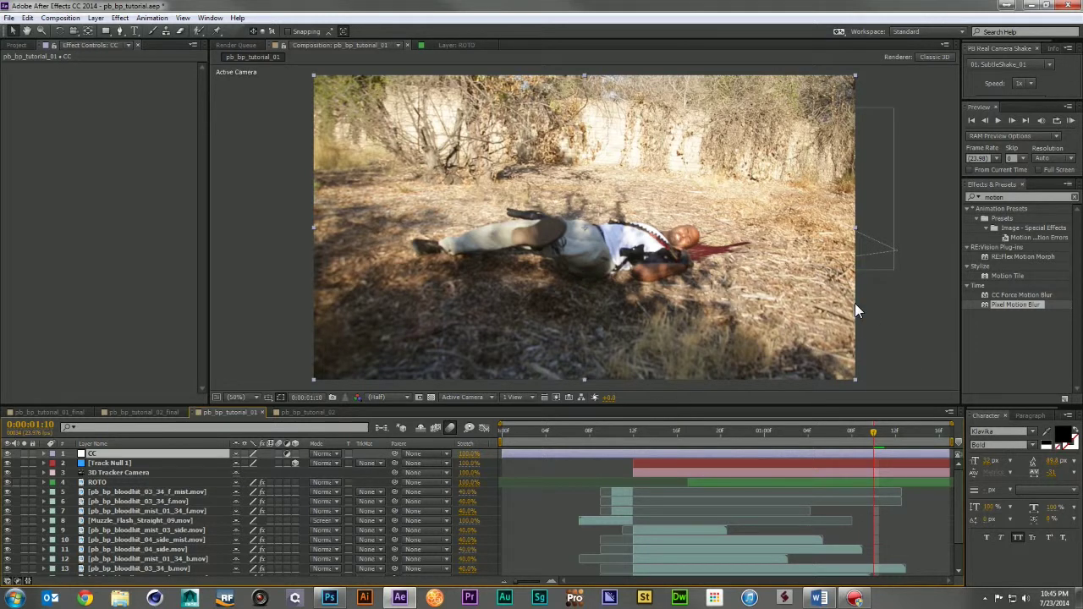
Find the Tritone effect and apply it to the CC adjustment layer
left_click_drag(1013, 196, 954, 199)
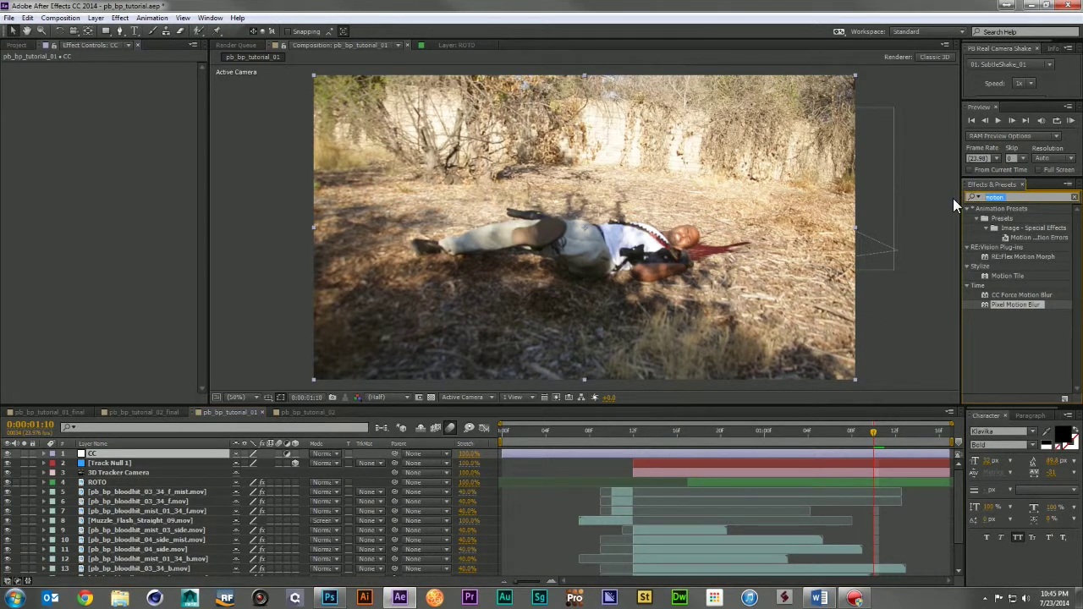
type("tit")
key("BackSpace")
key("BackSpace")
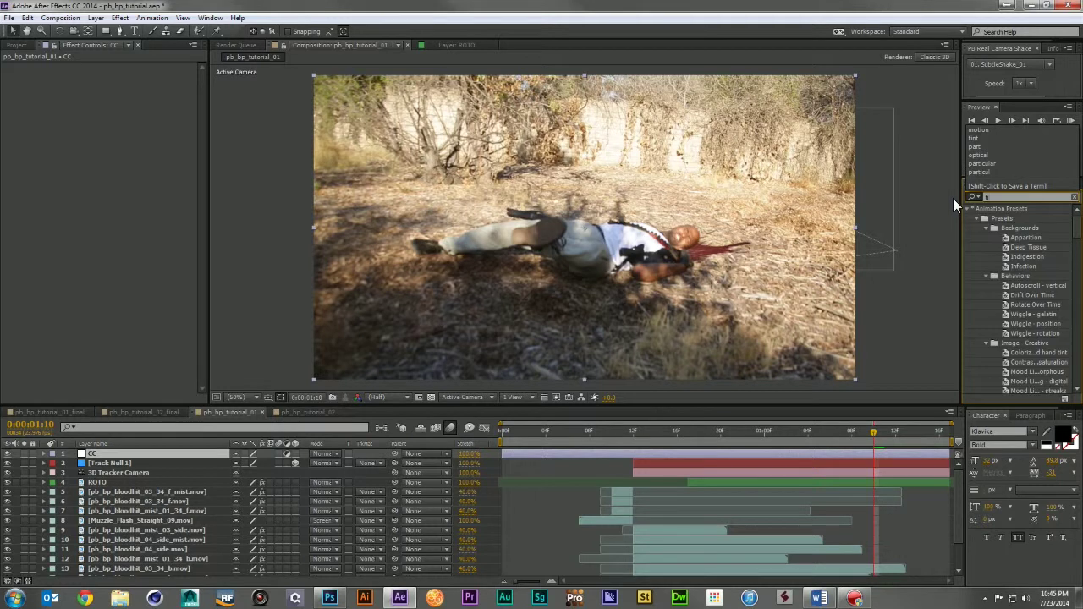
type("ri")
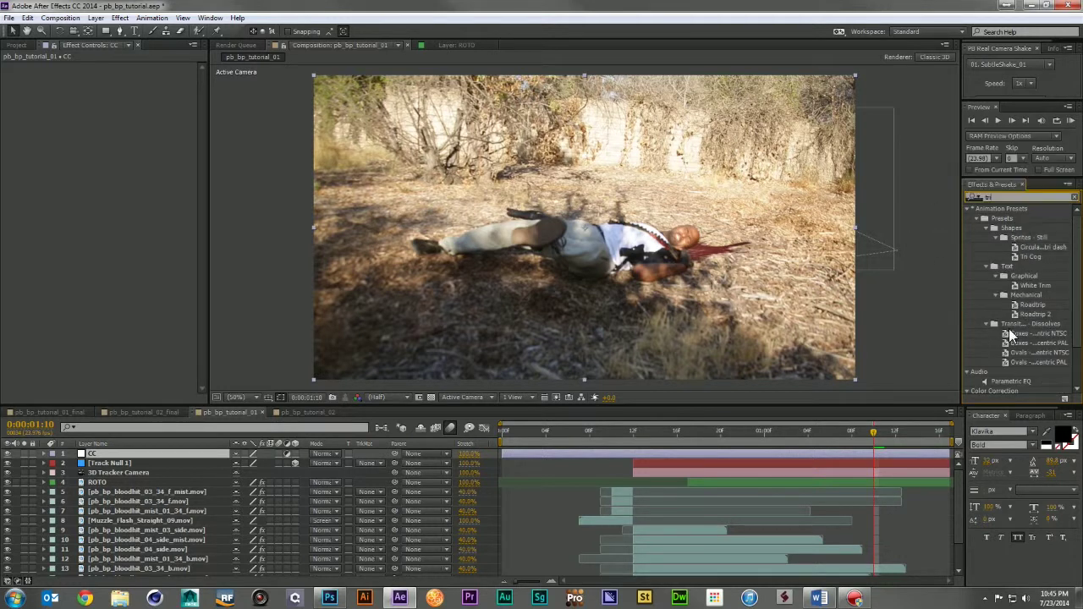
scroll(1007, 350, "down", 2)
left_click_drag(1002, 349, 128, 453)
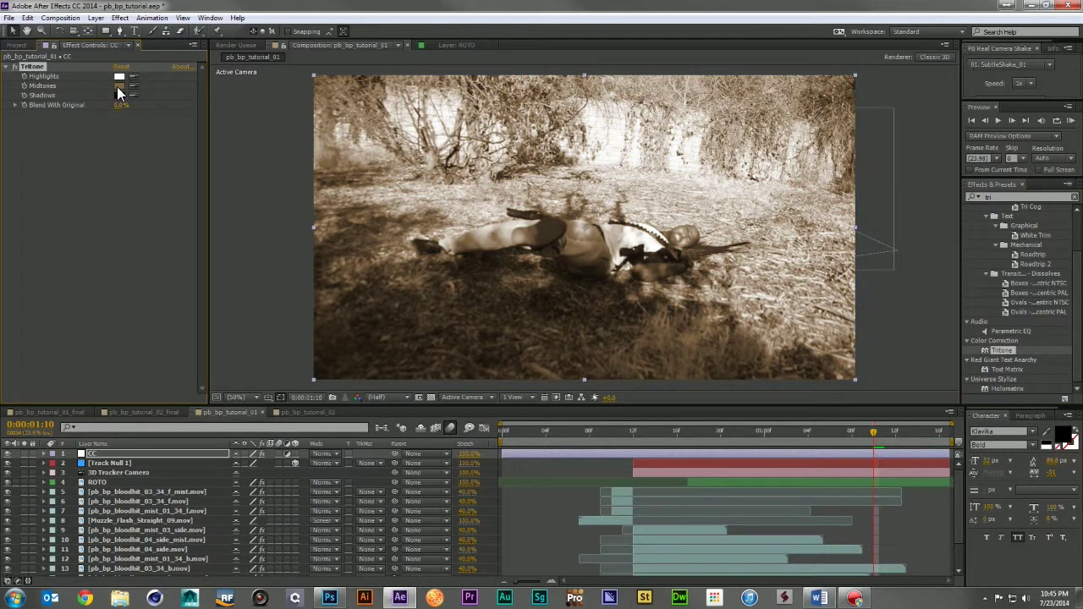
Set the Tritone midtones to neutral grey 828282 and its Blend With Original to 44%
left_click(118, 86)
left_click_drag(76, 308, 7, 309)
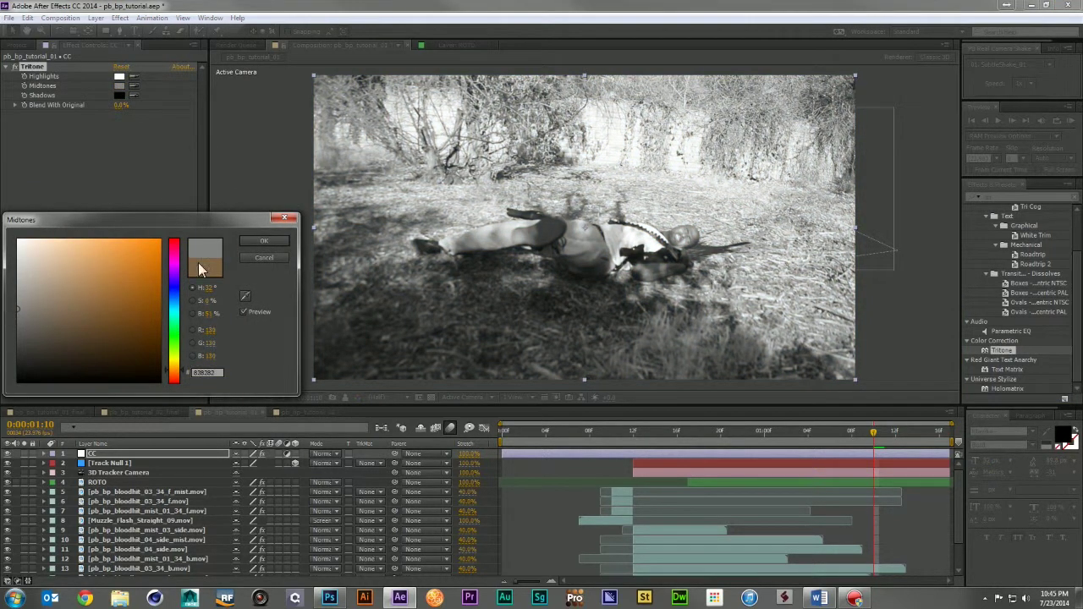
left_click(261, 242)
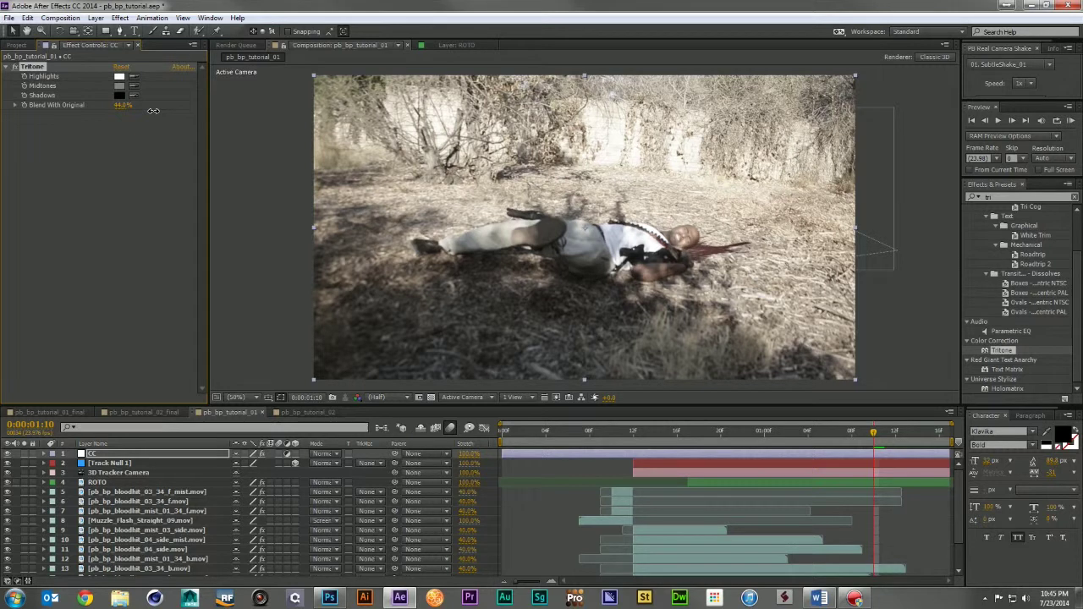
Apply Curves to the CC layer and shape the RGB curve into a gentle contrast S-curve
left_click(1019, 195)
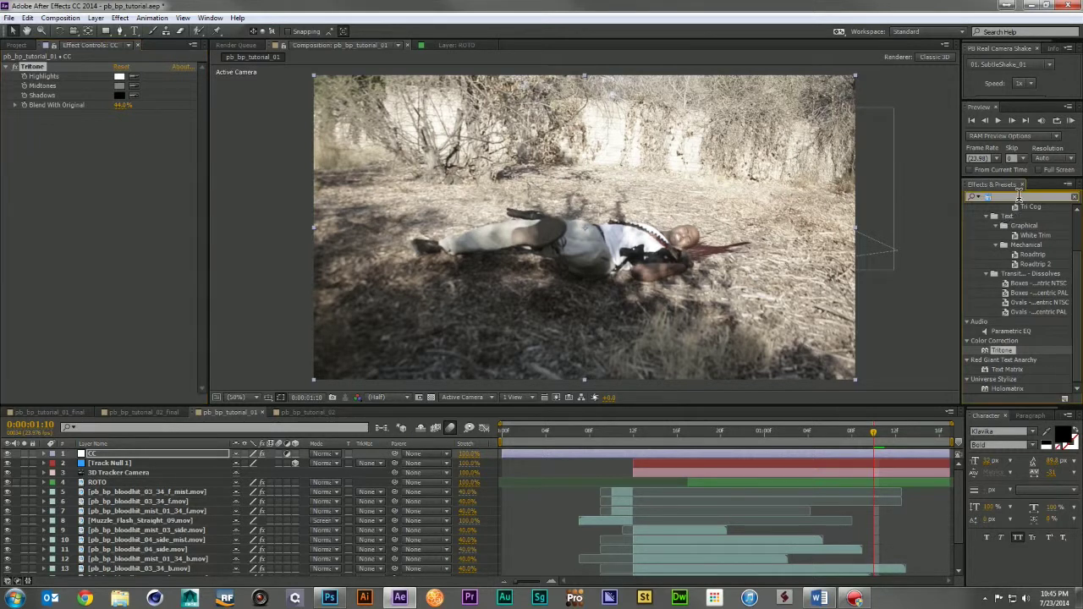
type("curves")
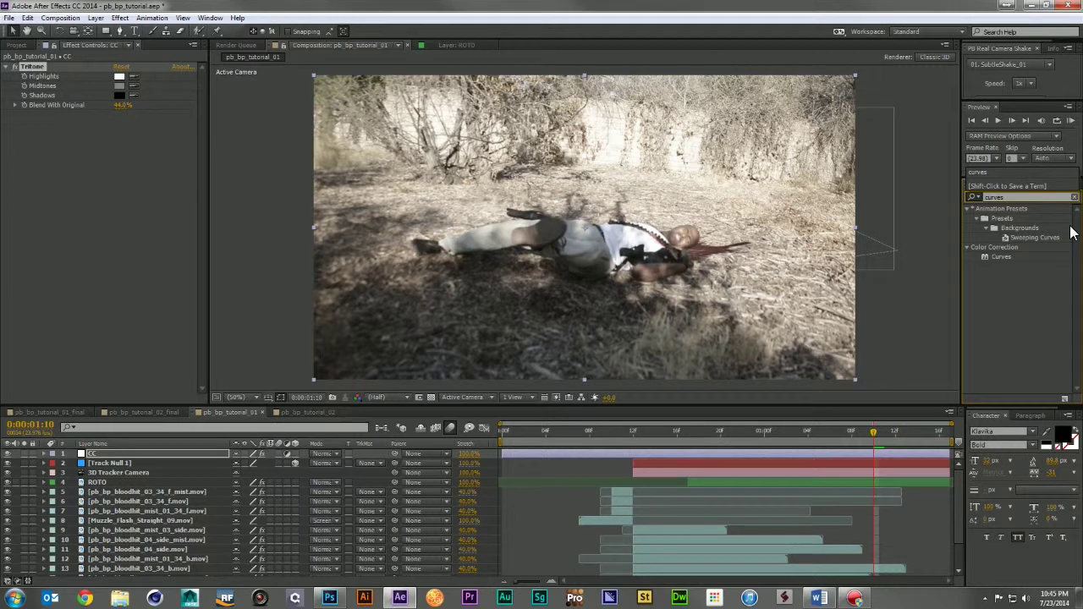
left_click_drag(1003, 255, 127, 190)
left_click_drag(73, 250, 71, 267)
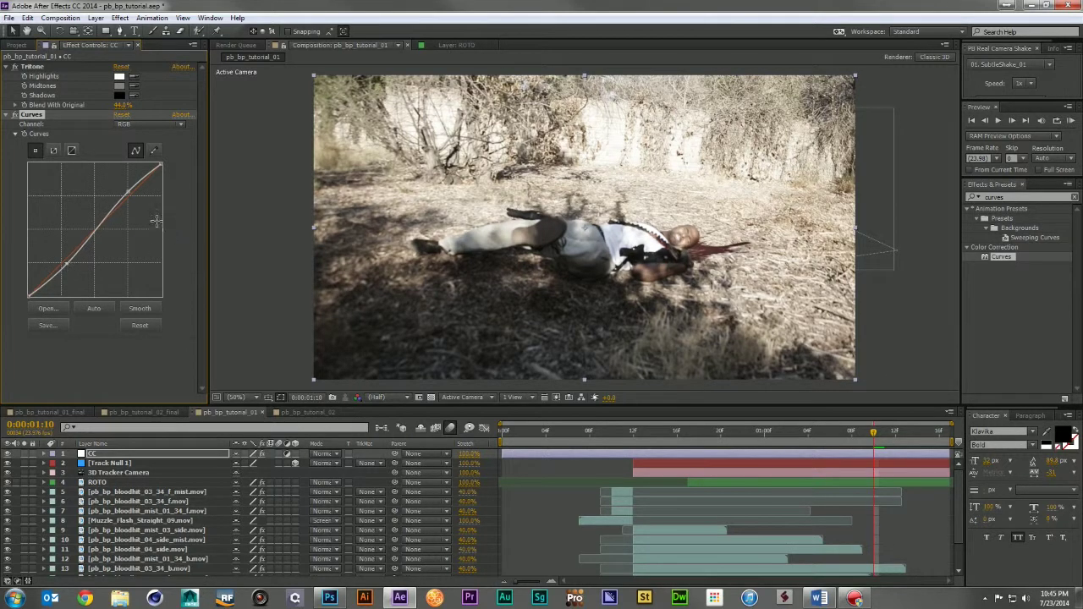
Fine-tune the green, red and blue channels of the CC layer's Curves around their midpoints and preview the graded shot
left_click(156, 124)
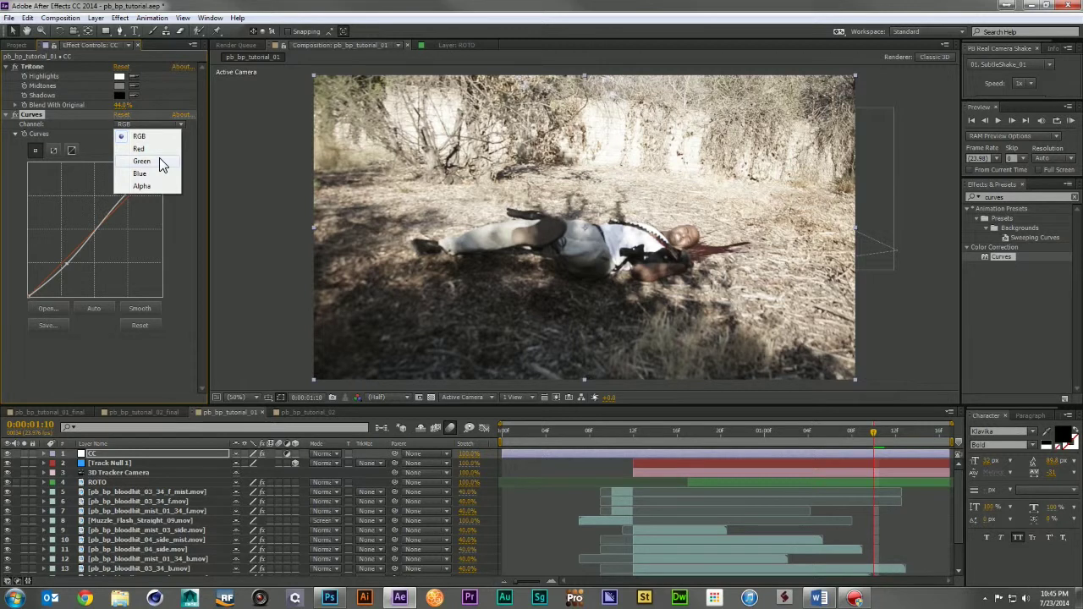
left_click(157, 156)
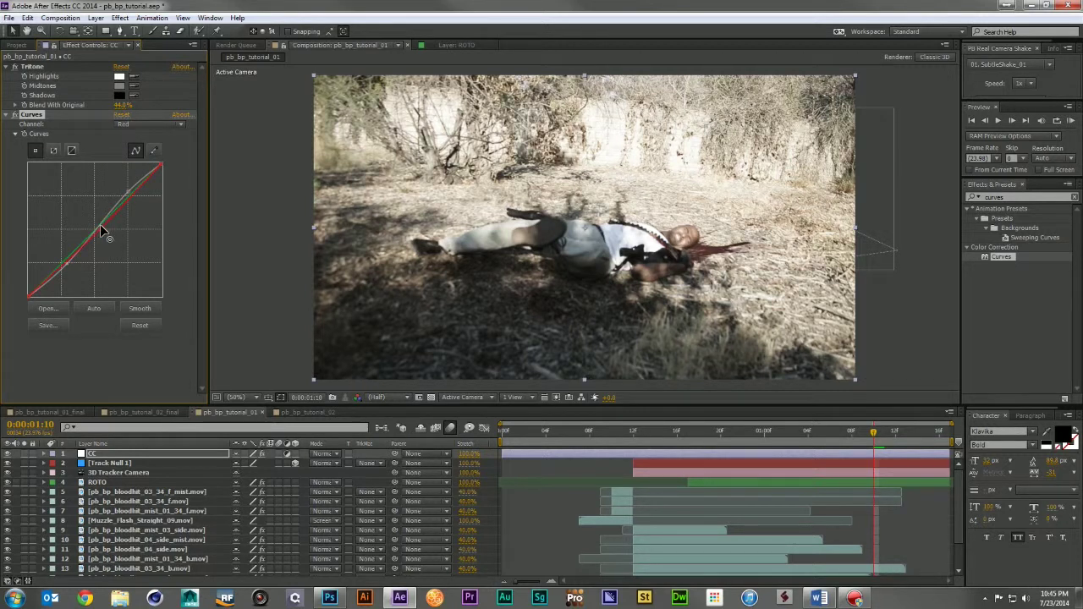
left_click(159, 124)
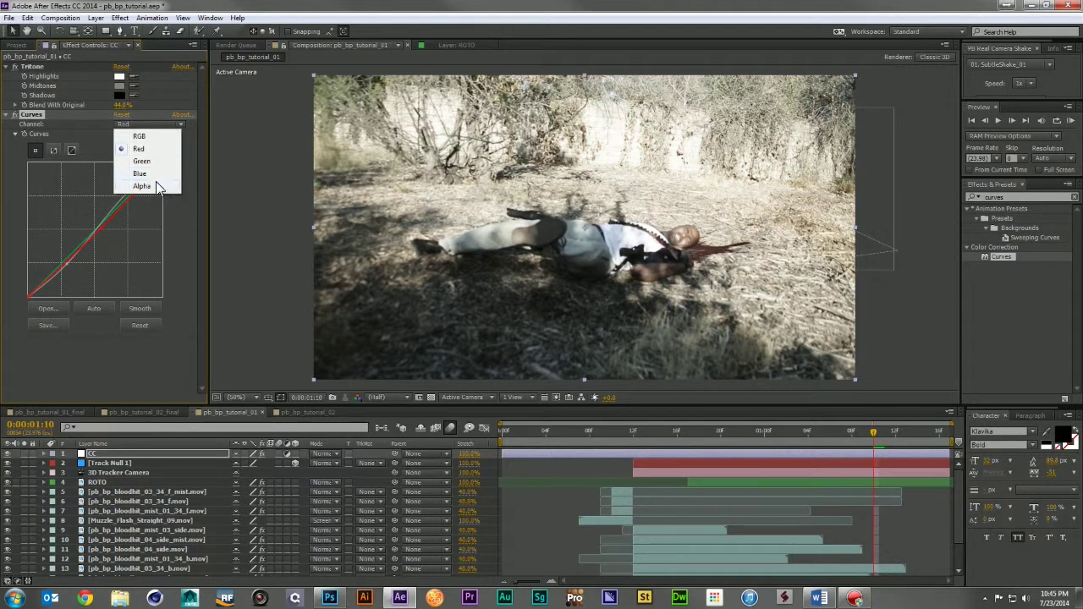
left_click(156, 172)
left_click_drag(103, 225, 101, 226)
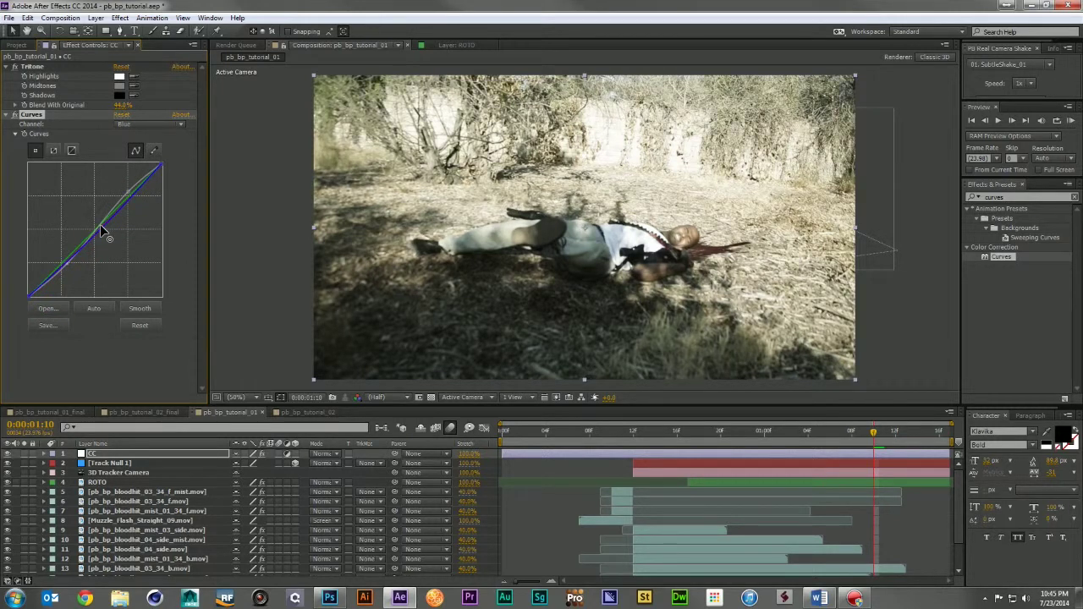
key("space")
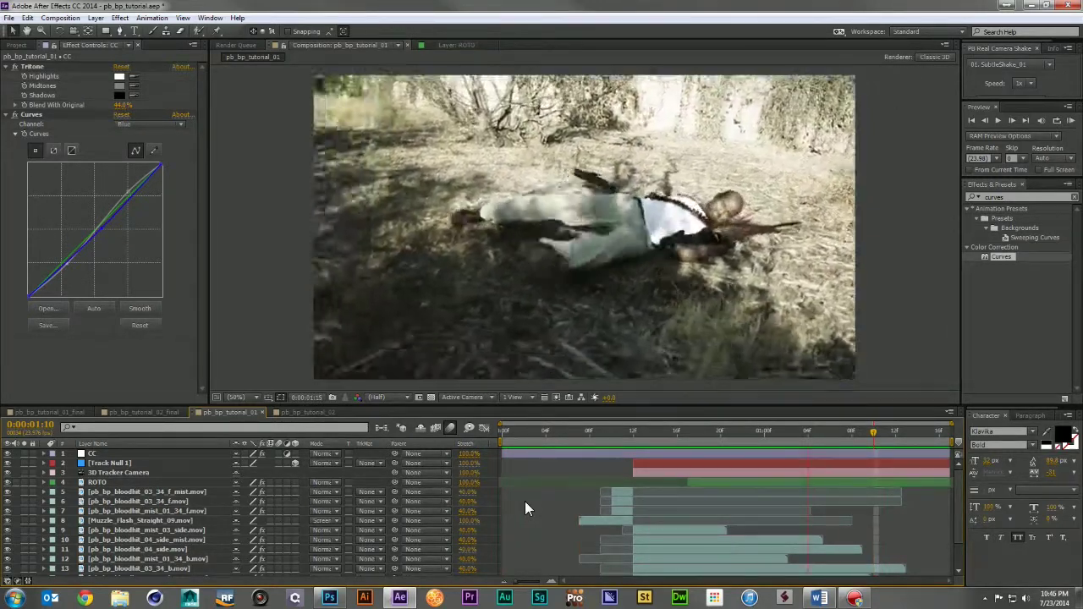
At 0:00:00:11, enlarge the three front blood-hit layers, scaling the two 03_34 layers to 97% and the mist_01 layer to 64%
left_click(620, 429)
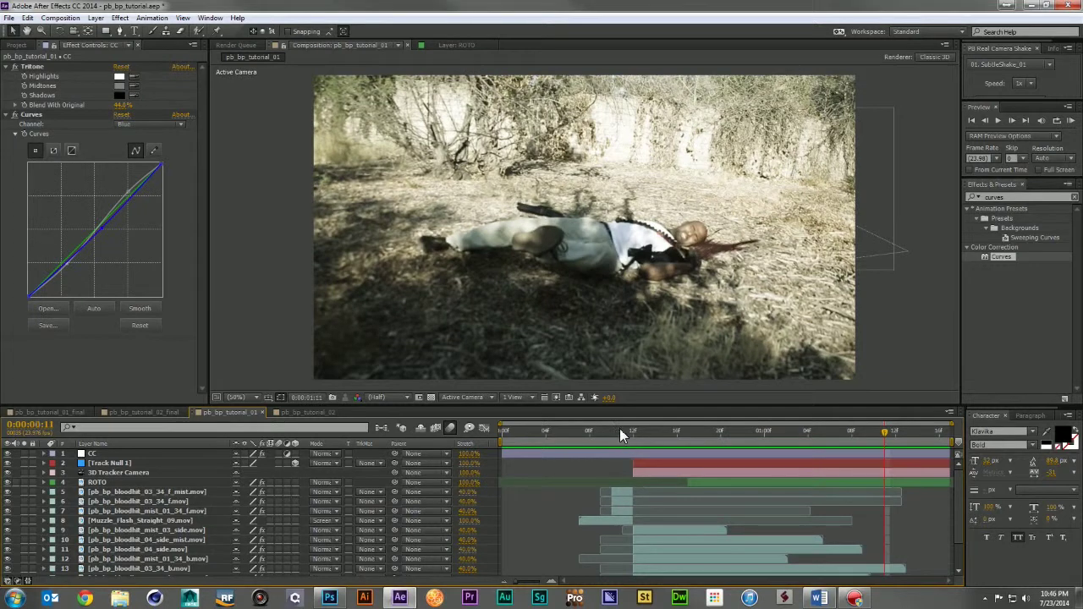
left_click(616, 493)
left_click(616, 511, "shift")
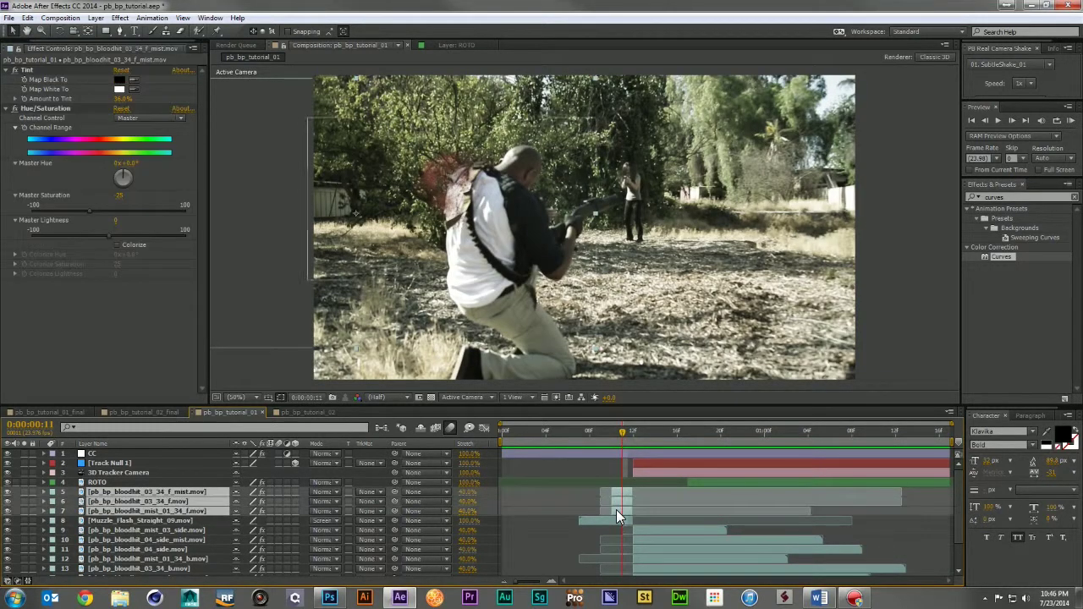
key("s")
left_click_drag(273, 505, 284, 507)
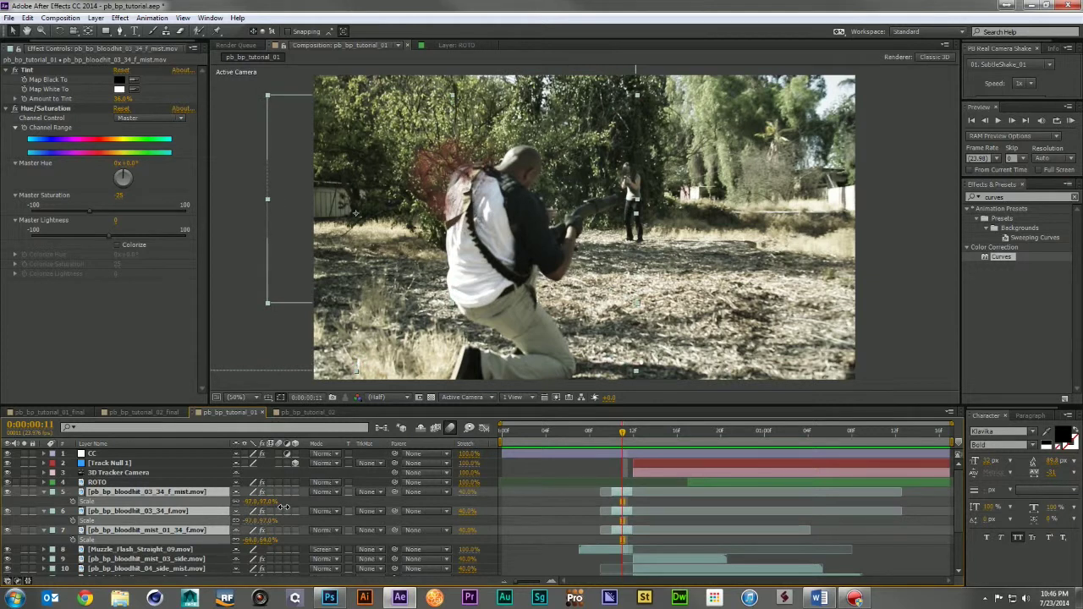
left_click(572, 504)
Shift the three enlarged front blood-hit layers slightly left at the kneeling man's back and preview the shot
left_click(617, 491)
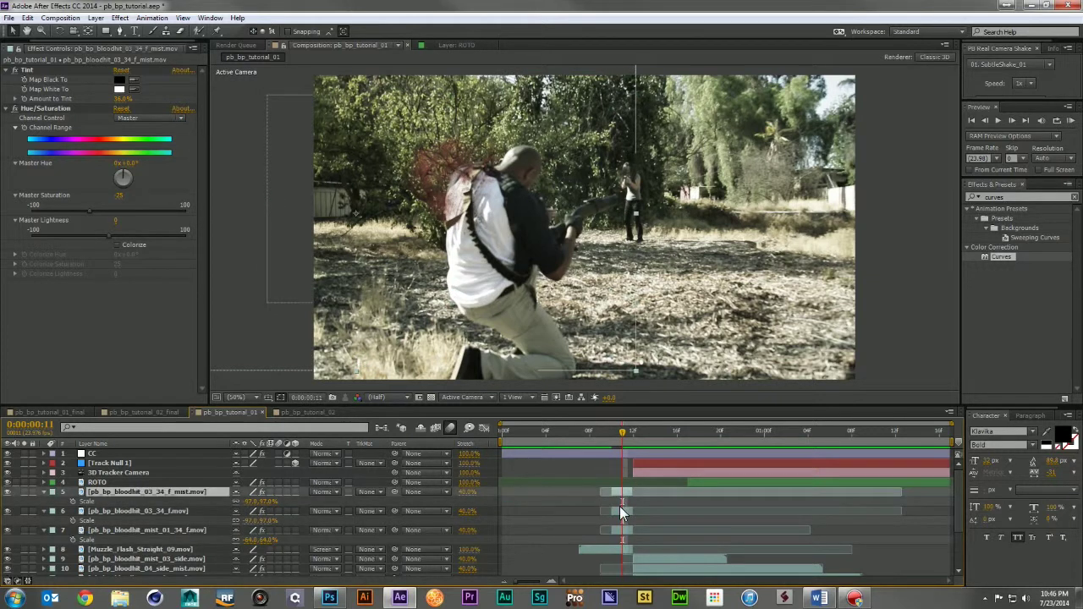
left_click(619, 509, "shift")
left_click_drag(433, 192, 423, 191)
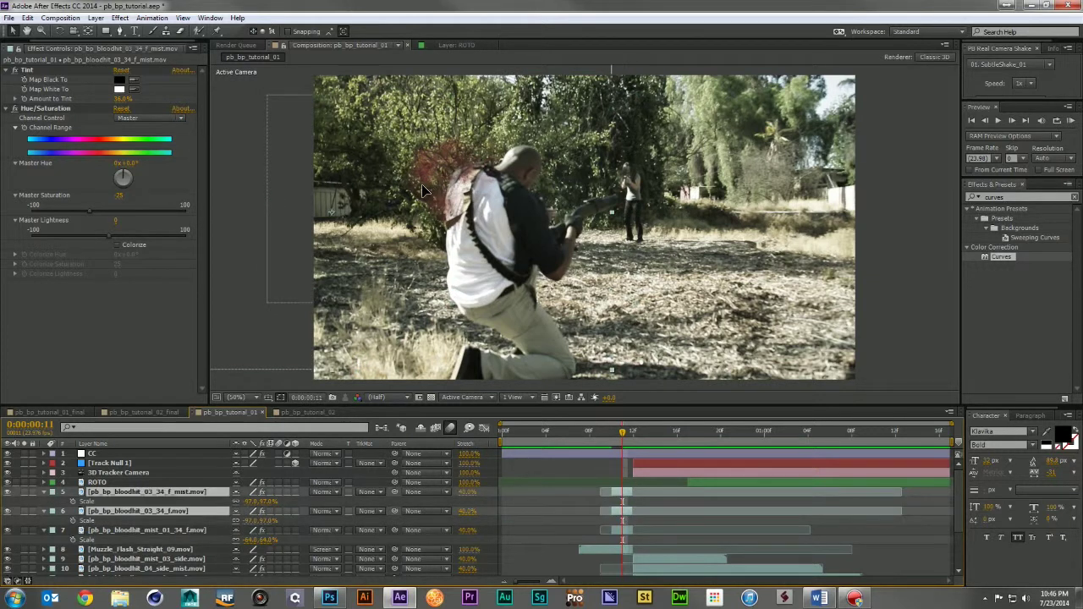
left_click(623, 531)
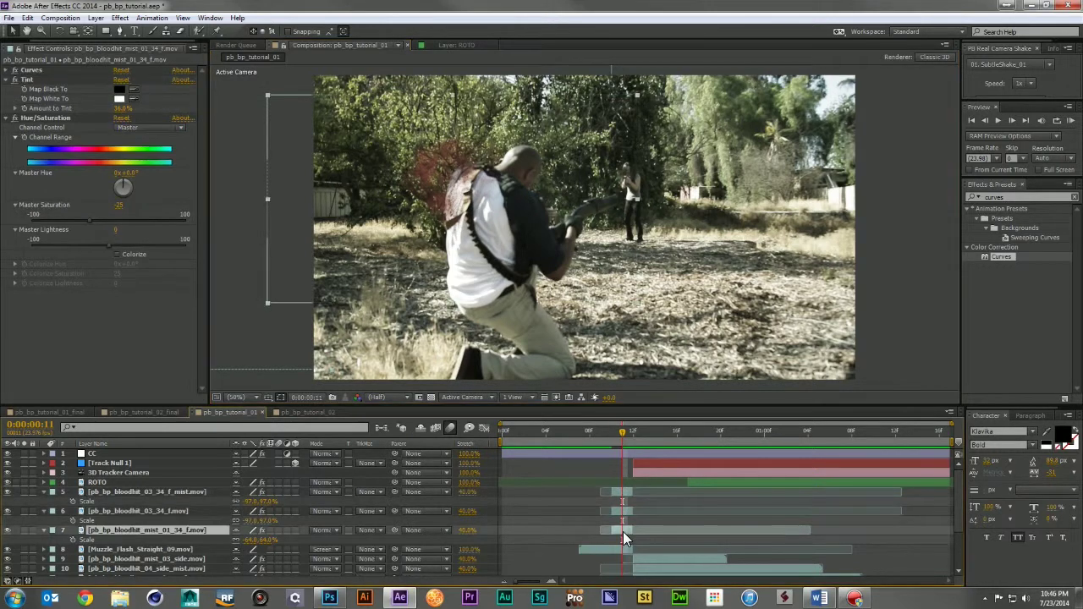
mouse_move(445, 222)
left_mouse_down()
mouse_move(434, 211)
mouse_move(438, 222)
left_mouse_up()
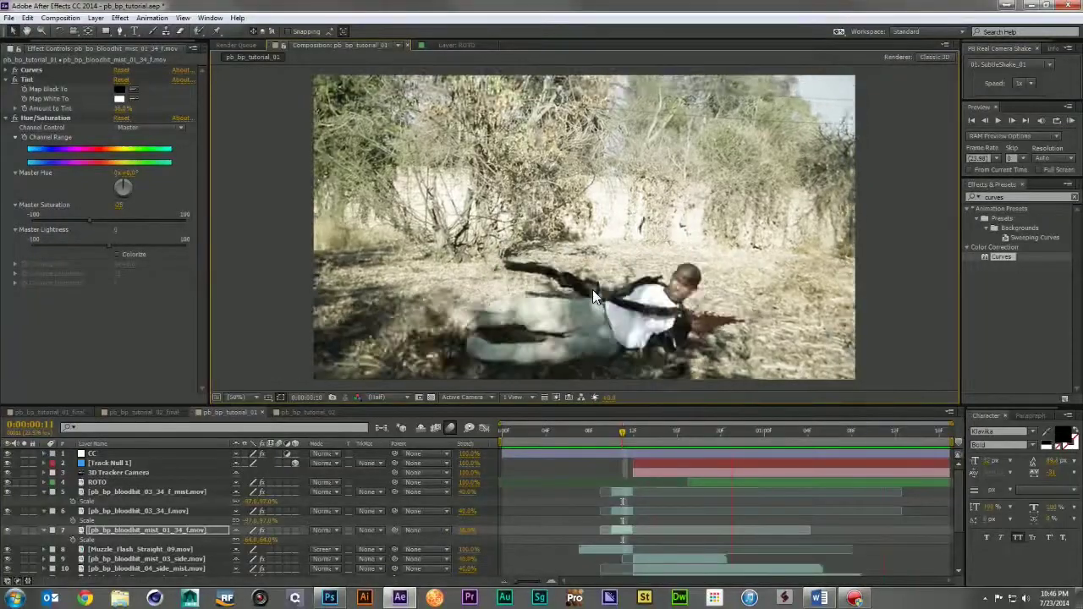
key("space")
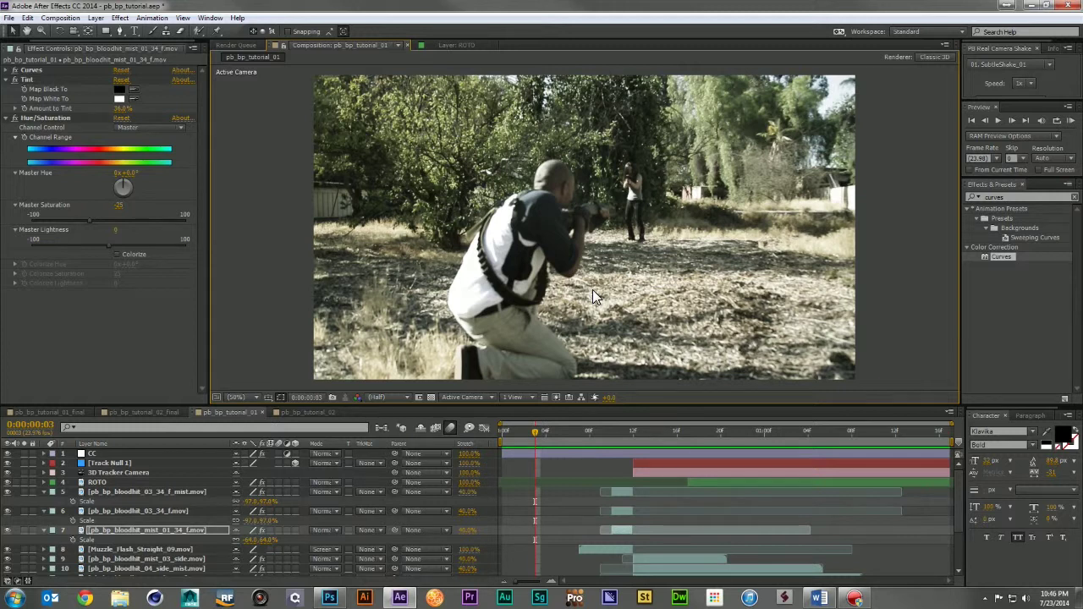
Open the pb_bp_tutorial_02 composition and scrub through it to examine the muzzle flash and tracked bullet wound layers
left_click(288, 411)
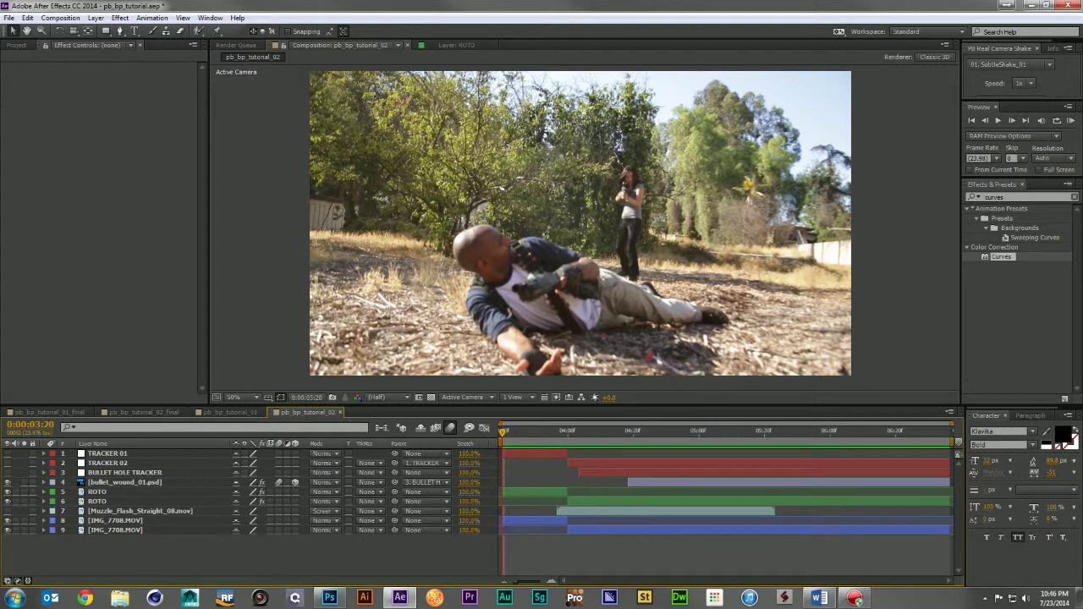
left_click_drag(503, 431, 780, 460)
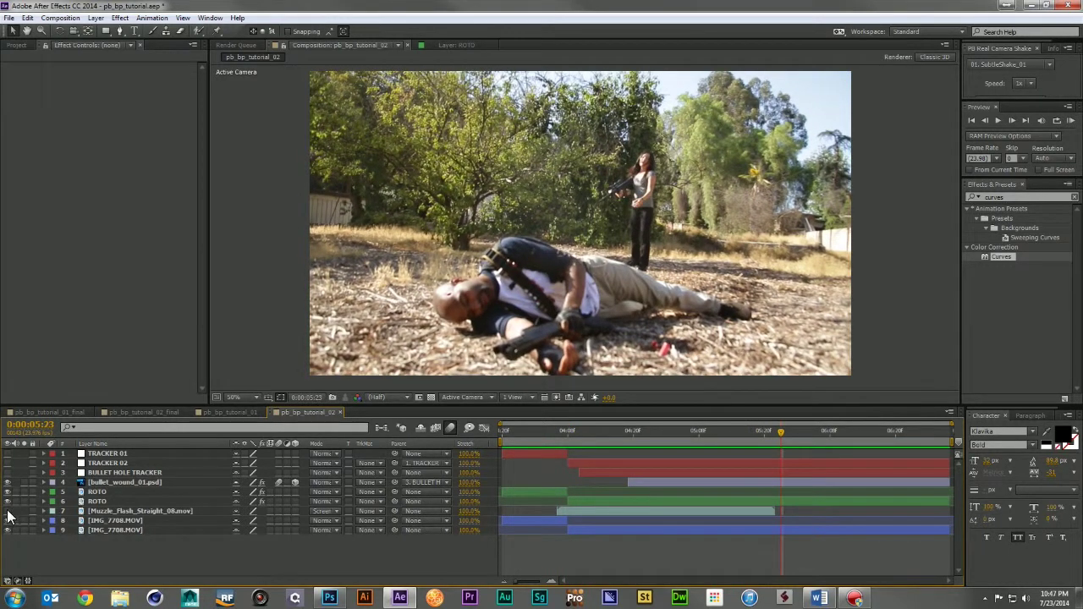
left_click_drag(525, 431, 665, 440)
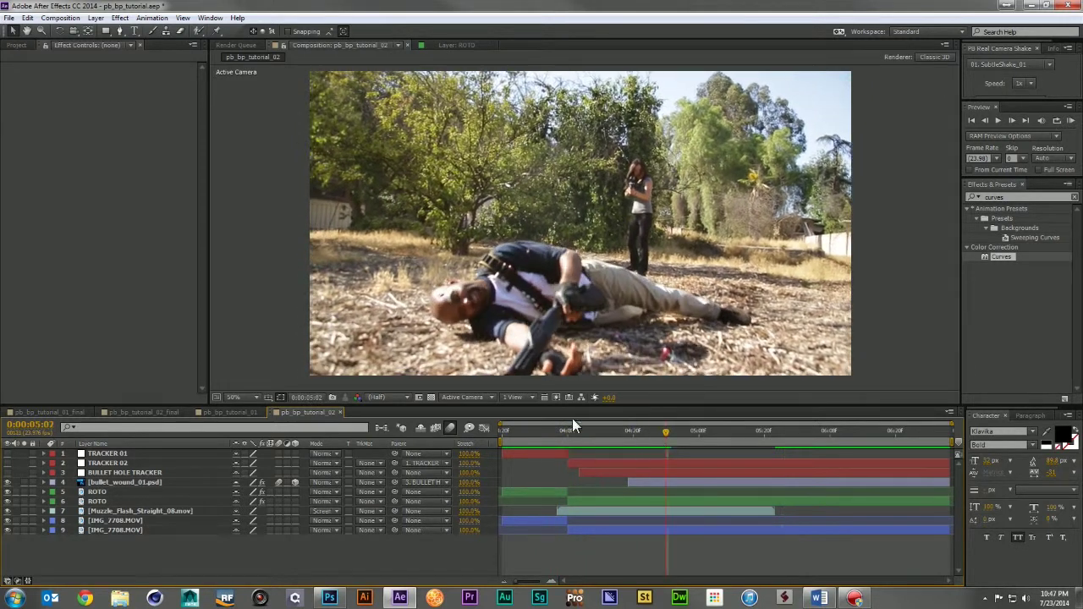
left_click(9, 482)
View the bullet_wound_01.psd artwork in Photoshop, then return to After Effects and examine the wound layer's Curves and Fast Blur settings
left_click(330, 598)
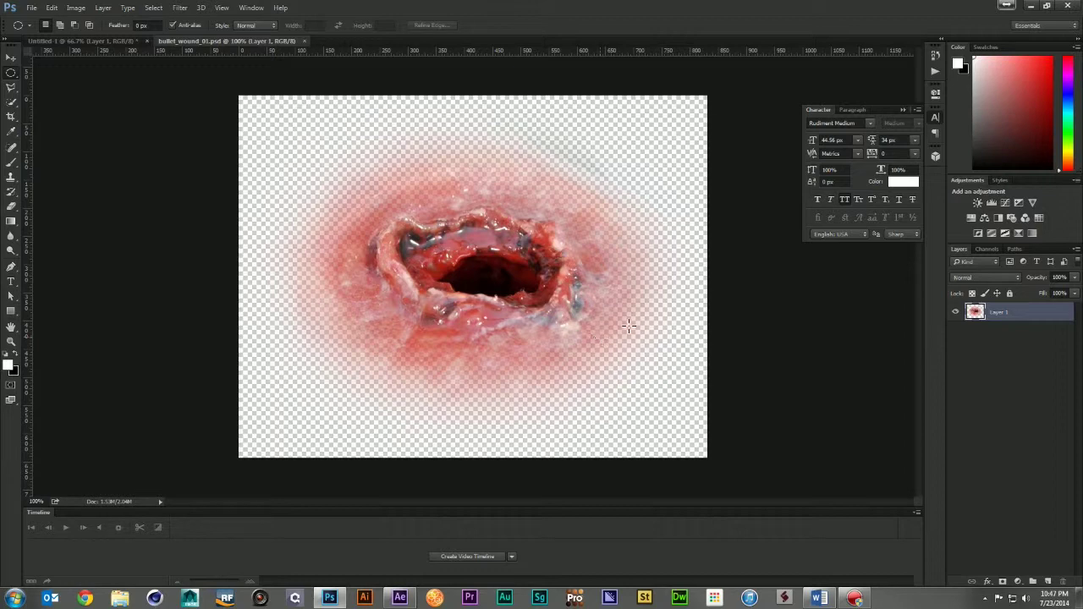
left_click(1026, 6)
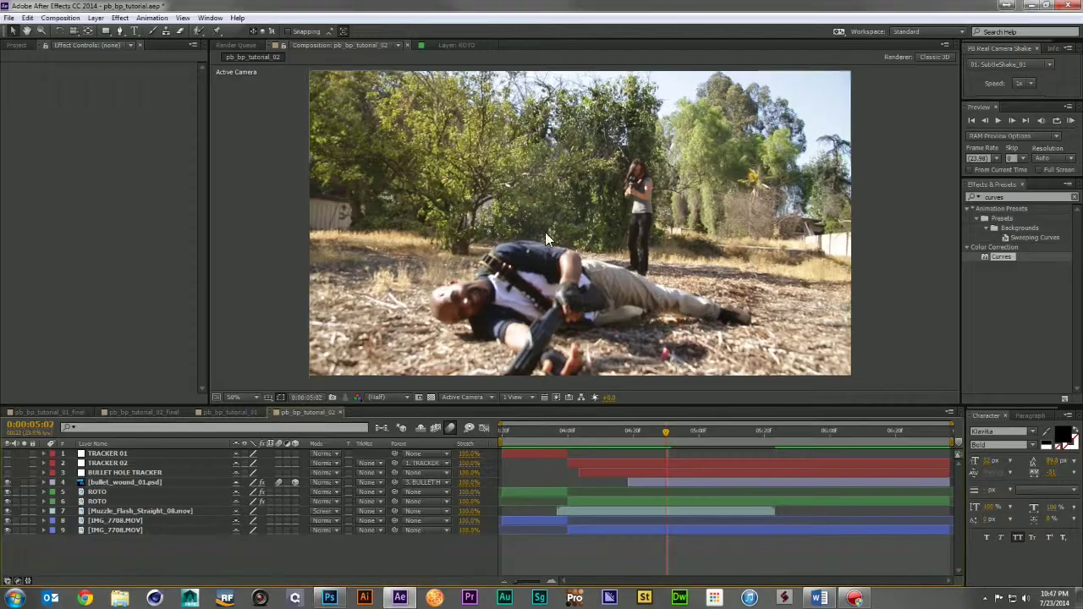
left_click(434, 292)
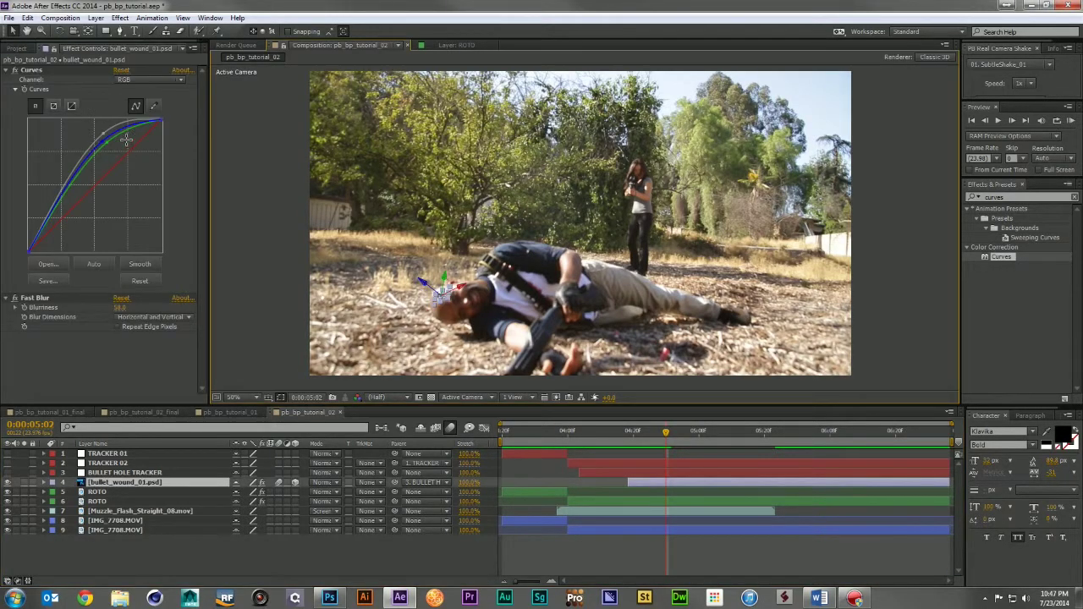
left_click(323, 556)
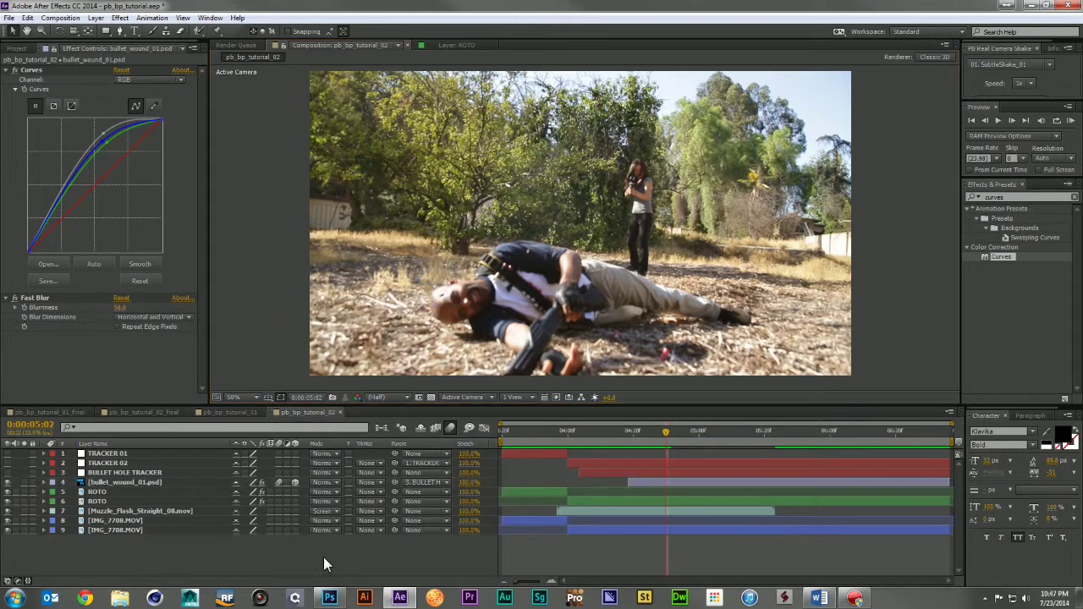
At 0:00:04:06, add pb_bp_splatter_sm_05.mov to the composition directly above the muzzle flash layer
left_click_drag(560, 432, 558, 491)
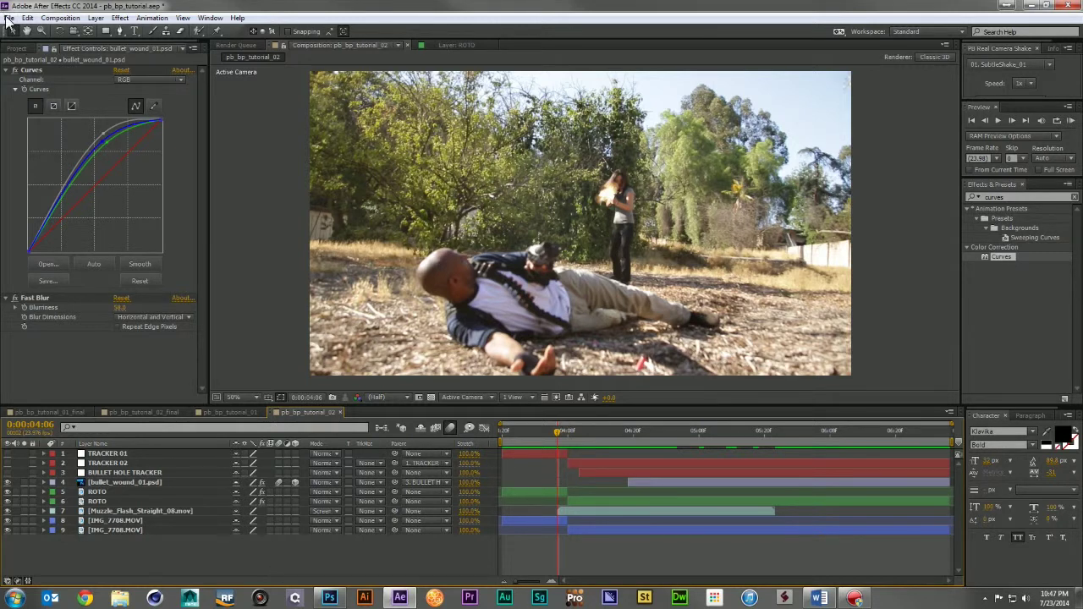
left_click(16, 49)
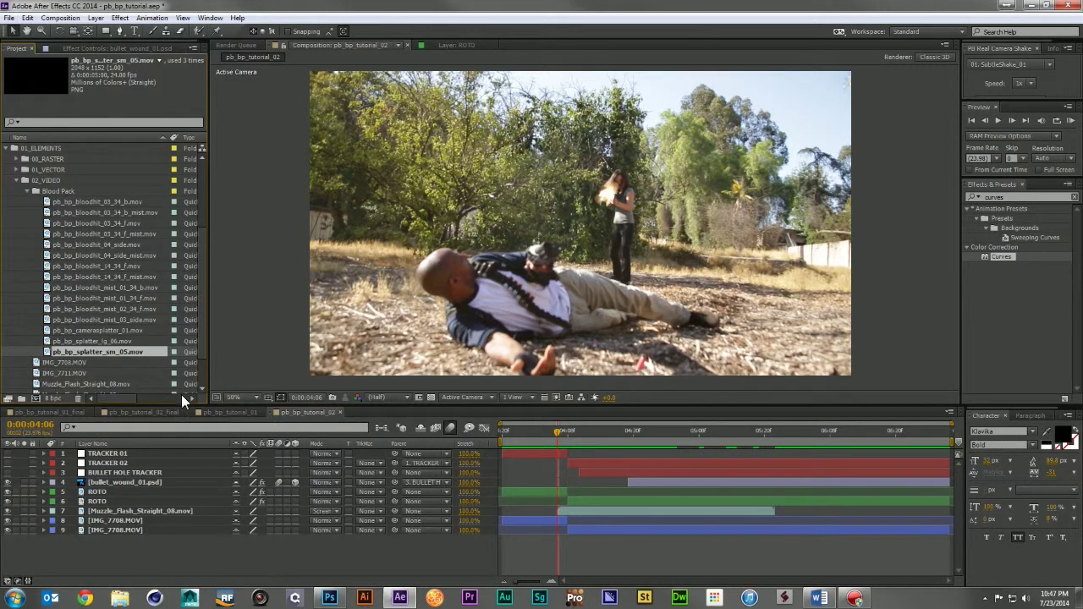
left_click_drag(117, 354, 149, 505)
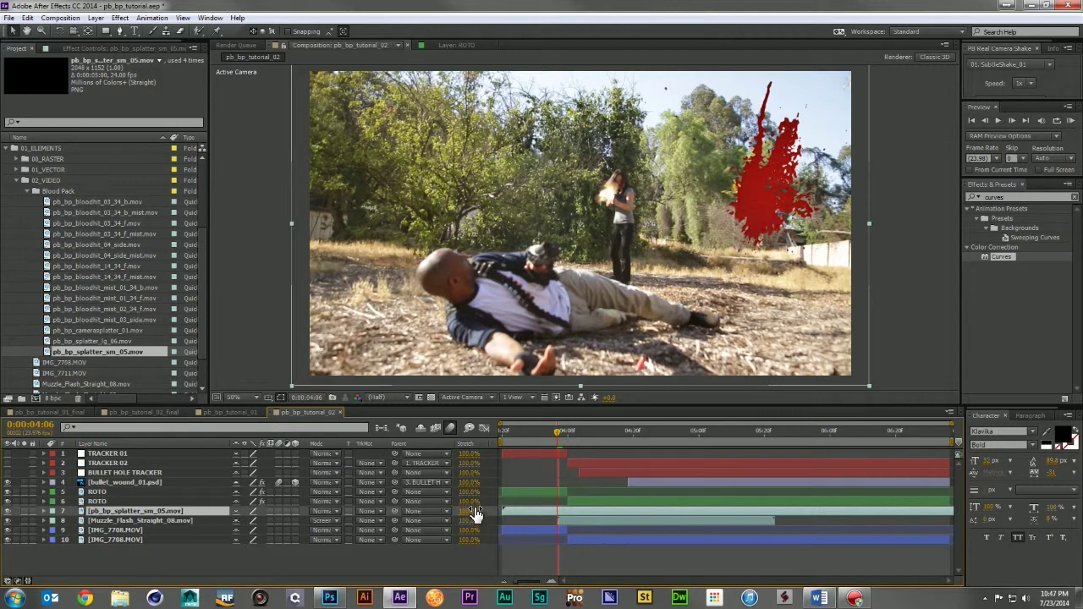
Slide the splatter clip earlier to end near the end of the composition and enable time remapping on it
left_click(945, 430)
left_click_drag(932, 509, 725, 511)
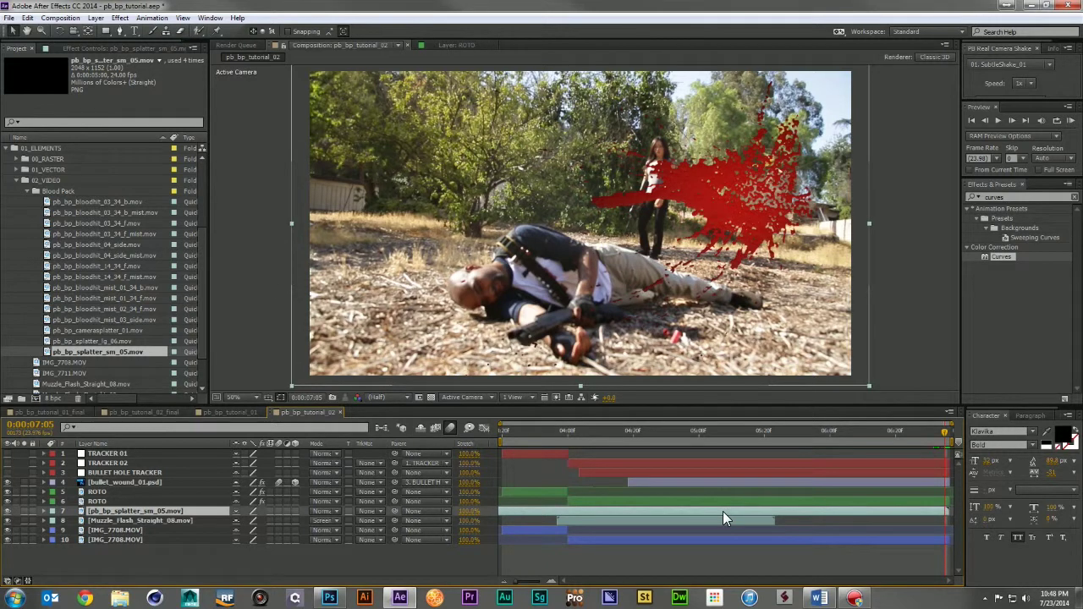
key("ctrl+alt+t")
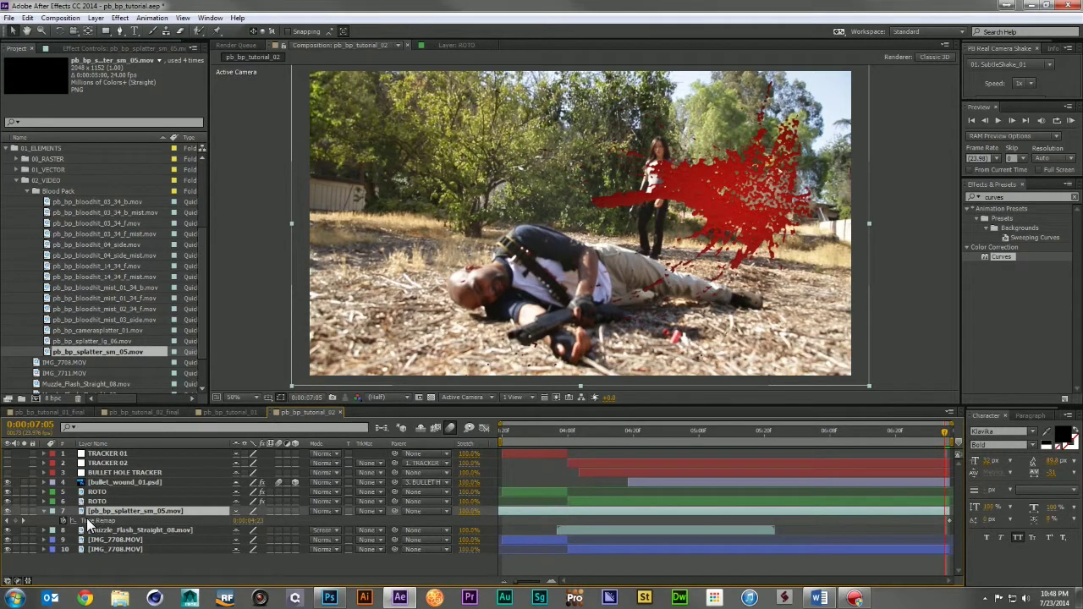
Copy the splatter's last Time Remap keyframe to 0:00:03:20 so the fully formed splatter holds through the shot
left_click(945, 520)
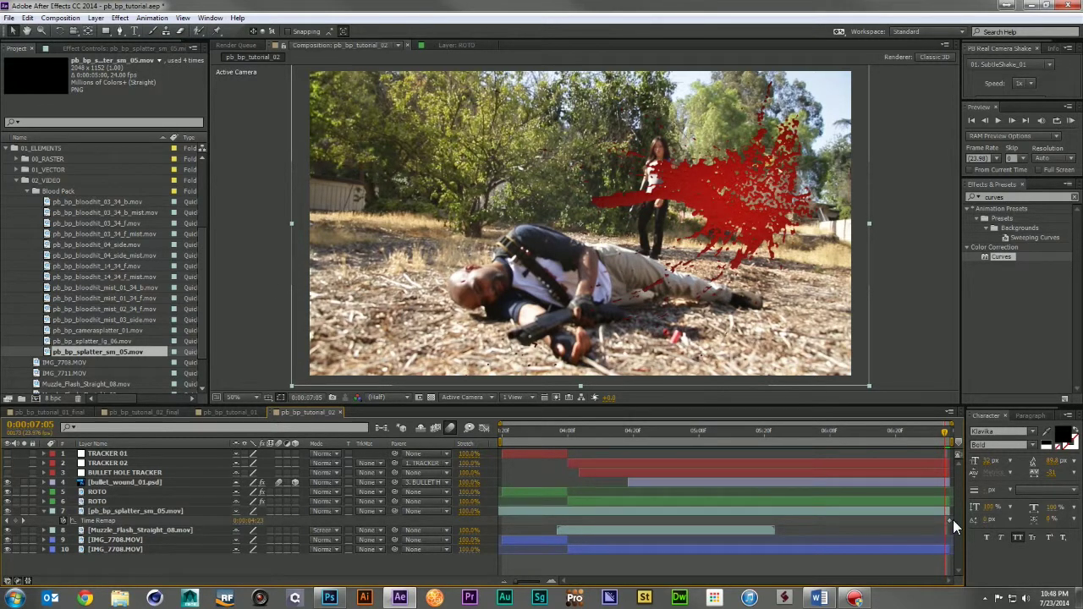
left_click(950, 519)
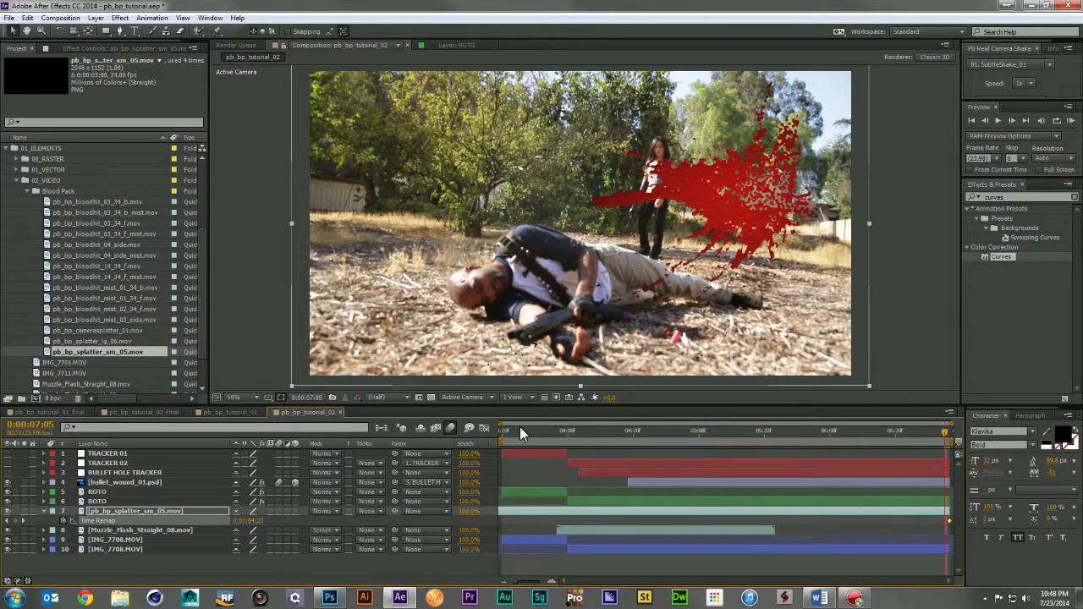
left_click_drag(523, 432, 451, 429)
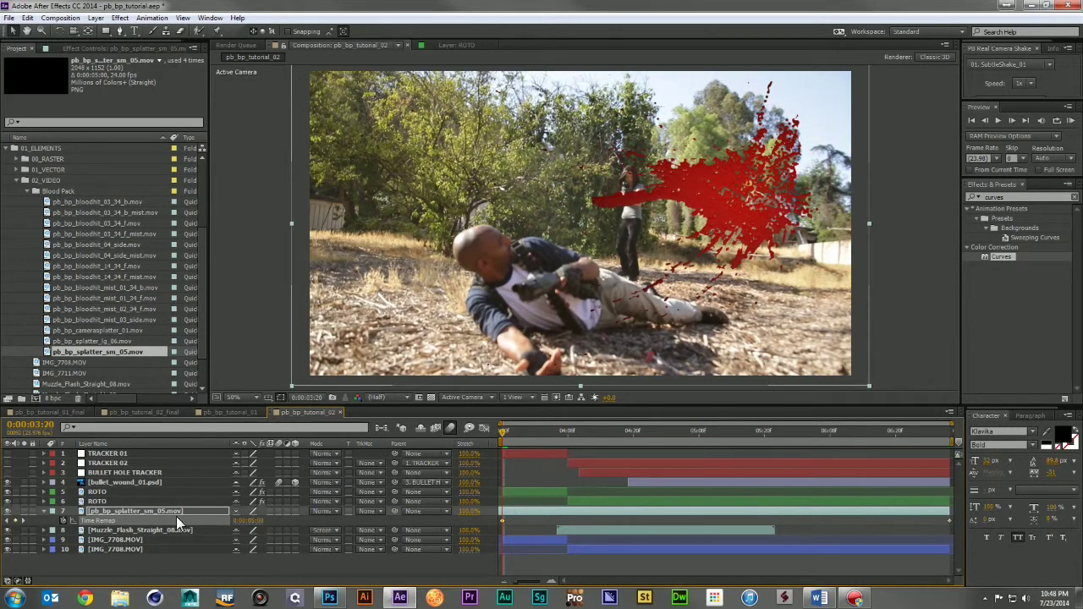
Make the splatter layer 3D with motion blur and lay it flat with X Rotation -79° and Z Rotation -47°
left_click(44, 511)
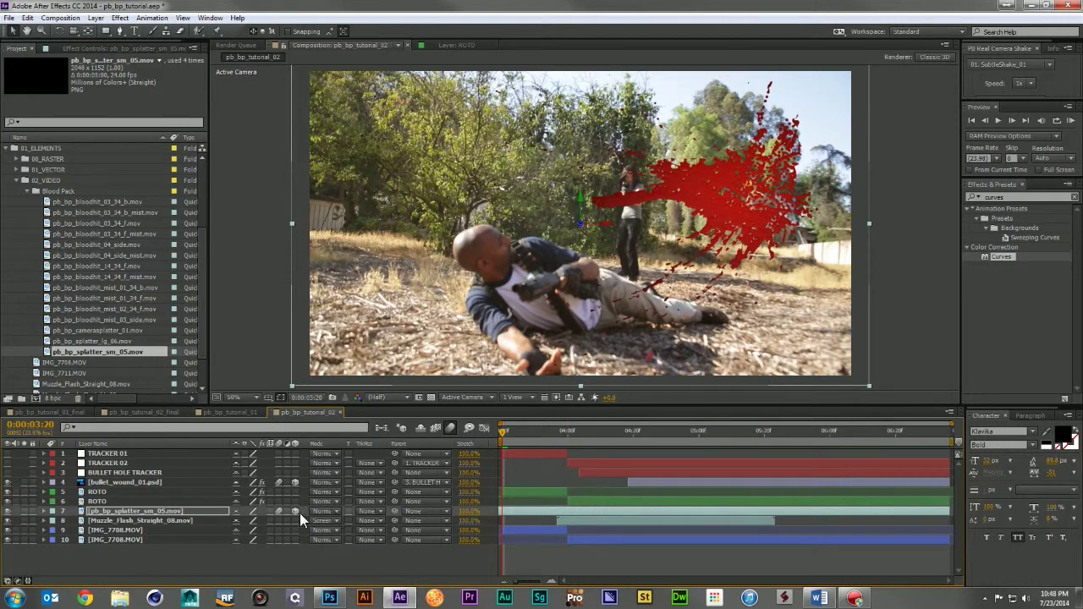
key("r")
mouse_move(251, 540)
left_mouse_down()
mouse_move(266, 540)
mouse_move(199, 521)
mouse_move(264, 539)
mouse_move(218, 548)
left_mouse_up()
key("ctrl+z")
key("ctrl+z")
Move the splatter onto the ground beneath the fallen man's head and refine its placement at 0:00:06:00
left_click_drag(707, 212, 427, 339)
left_click_drag(687, 435, 786, 446)
left_click_drag(387, 354, 439, 337)
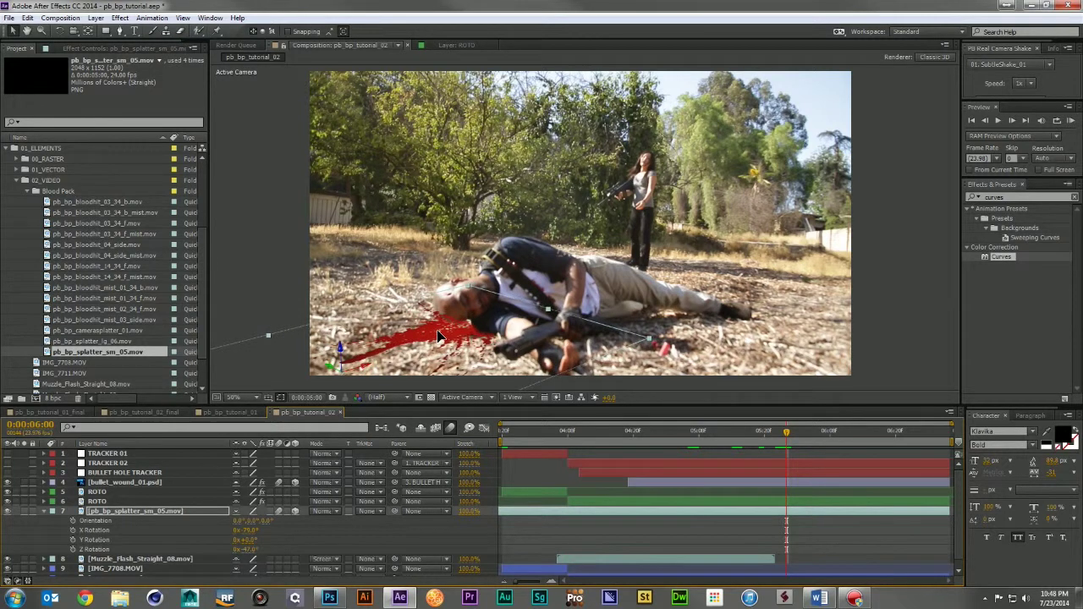
Compare with the ground splatter in pb_bp_tutorial_01, then nudge the new splatter closer under the fallen man's head in pb_bp_tutorial_02
left_click(250, 412)
left_click_drag(767, 431, 910, 440)
left_click(312, 412)
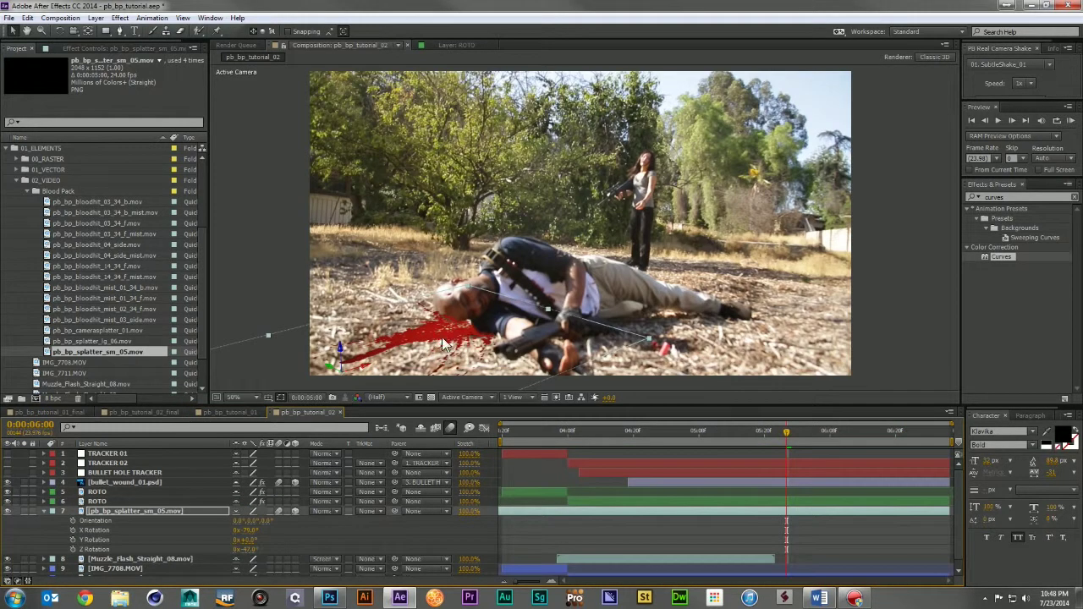
left_click_drag(424, 337, 456, 341)
Parent the splatter layer to TRACKER 02 and preview how it follows the ground around the cut at 0:00:04:08
left_click_drag(565, 453, 606, 462)
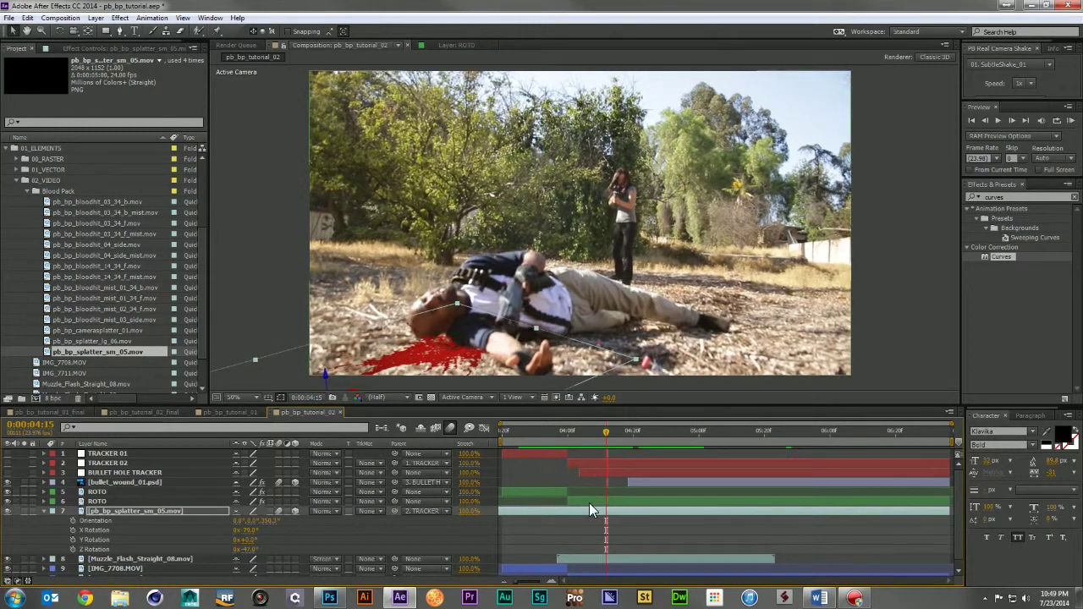
scroll(590, 511, "down", 1)
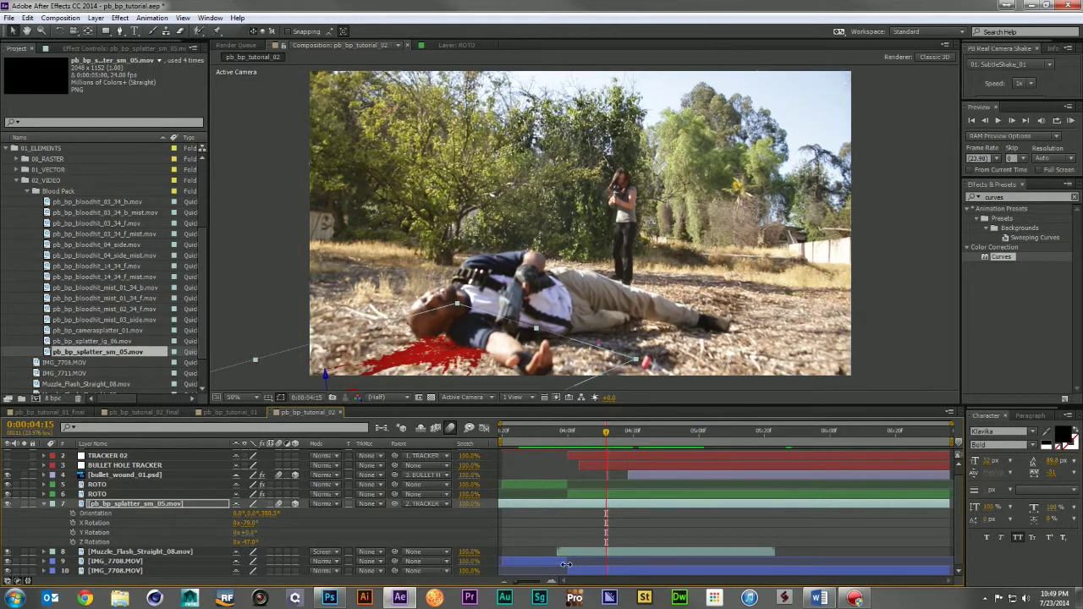
left_click_drag(575, 433, 567, 433)
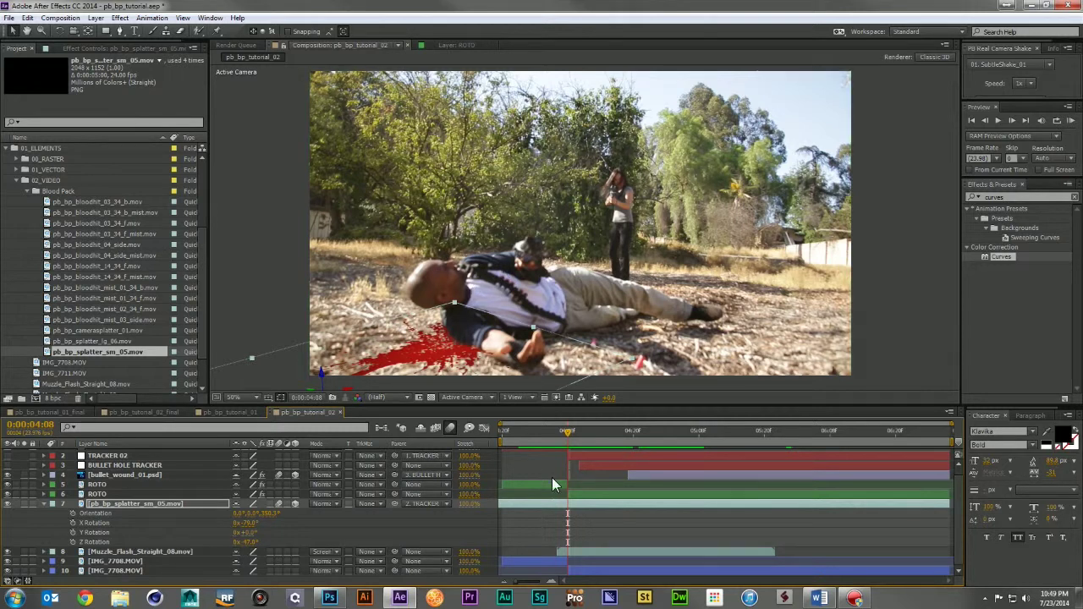
left_click(589, 442)
key("space")
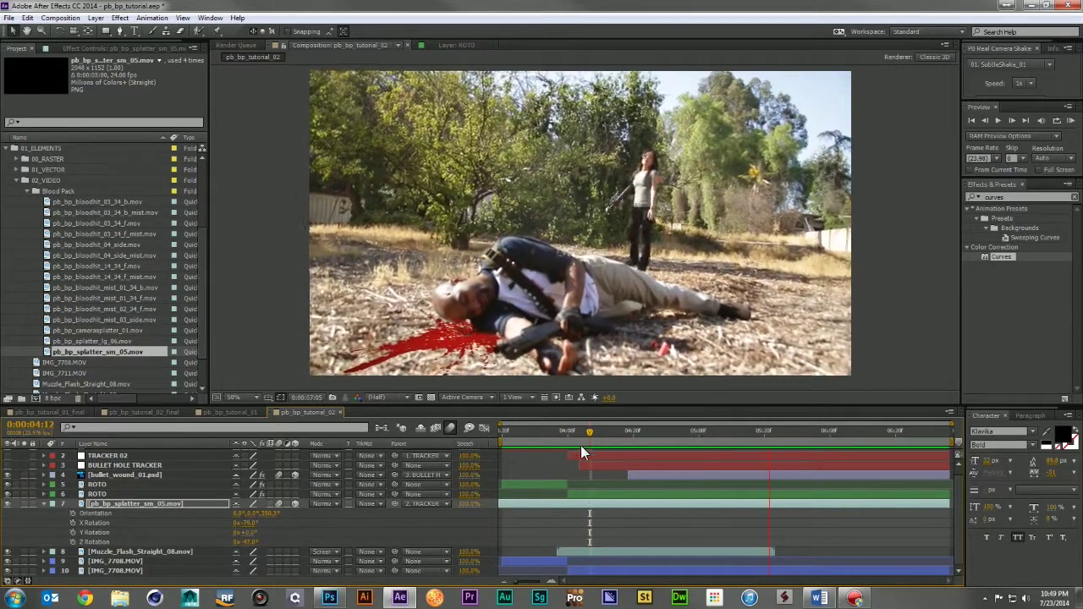
Copy the Tint and Hue/Saturation effects from the pb_bp_bloodhit_mist_01_34_f.mov layer in pb_bp_tutorial_01 onto the splatter layer in pb_bp_tutorial_02
key("space")
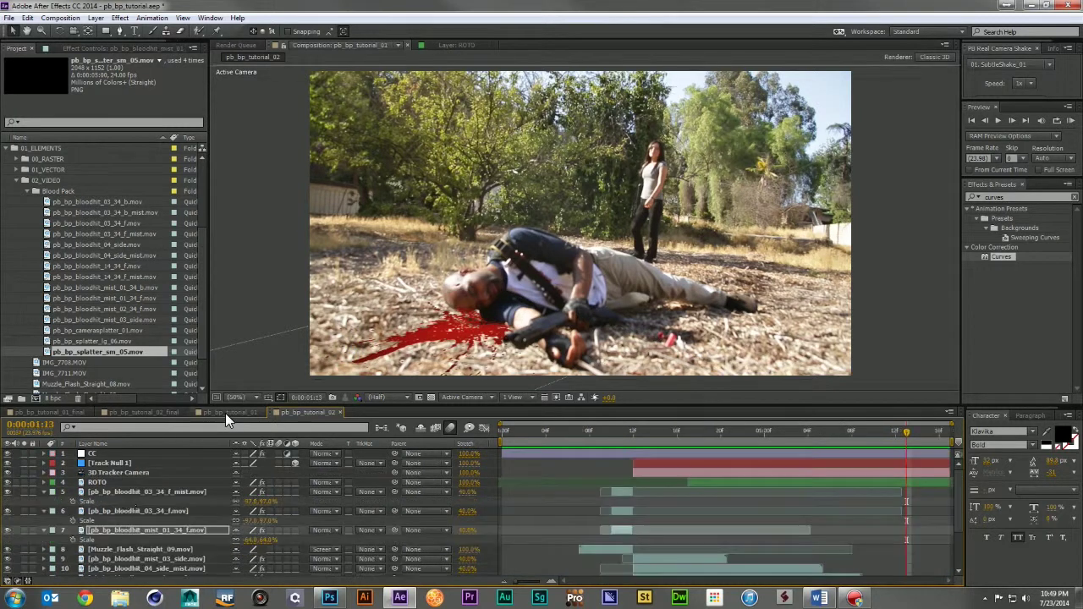
left_click(225, 413)
left_click(128, 531)
left_click(105, 49)
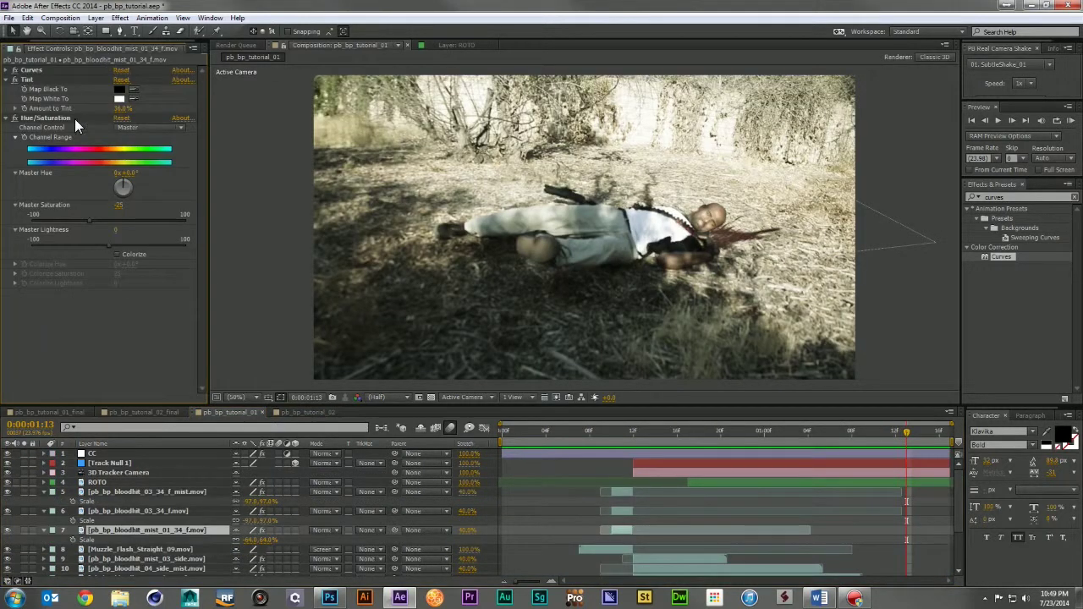
left_click(27, 80)
left_click(42, 118, "ctrl")
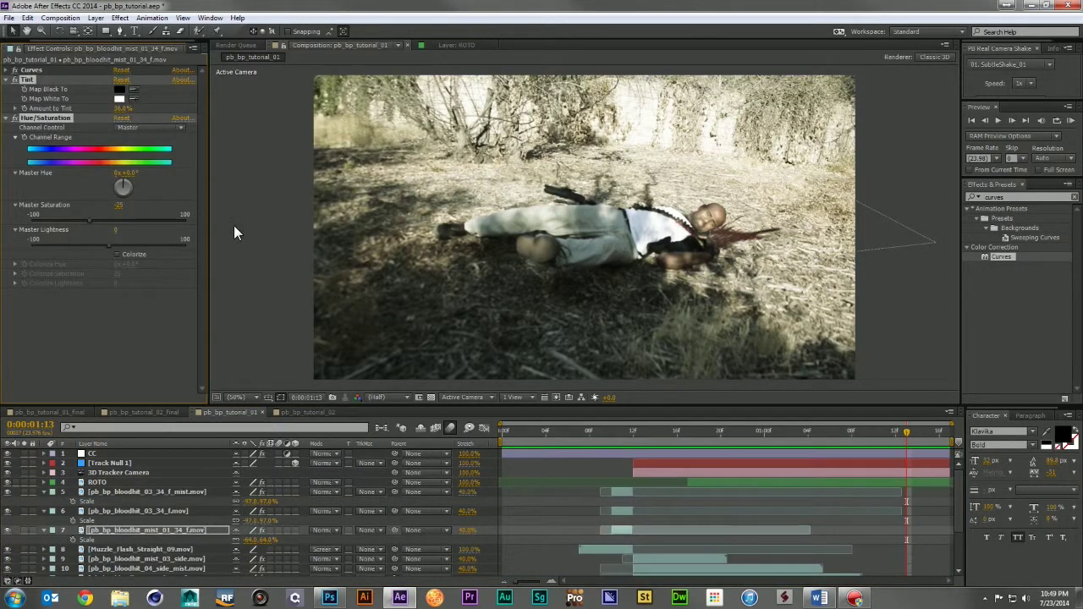
left_click(306, 413)
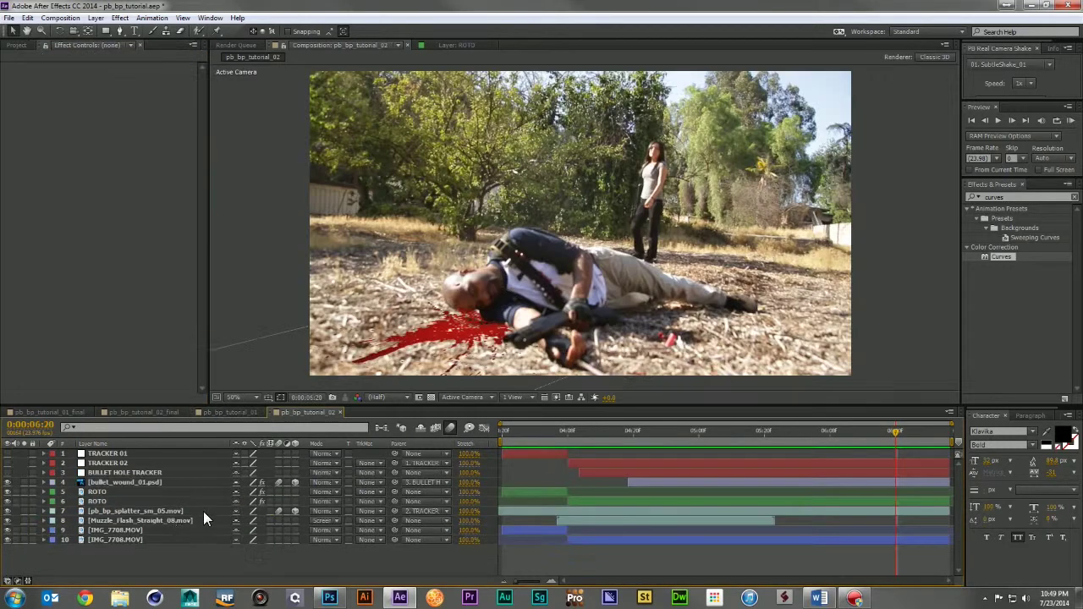
left_click(150, 514)
key("ctrl+v")
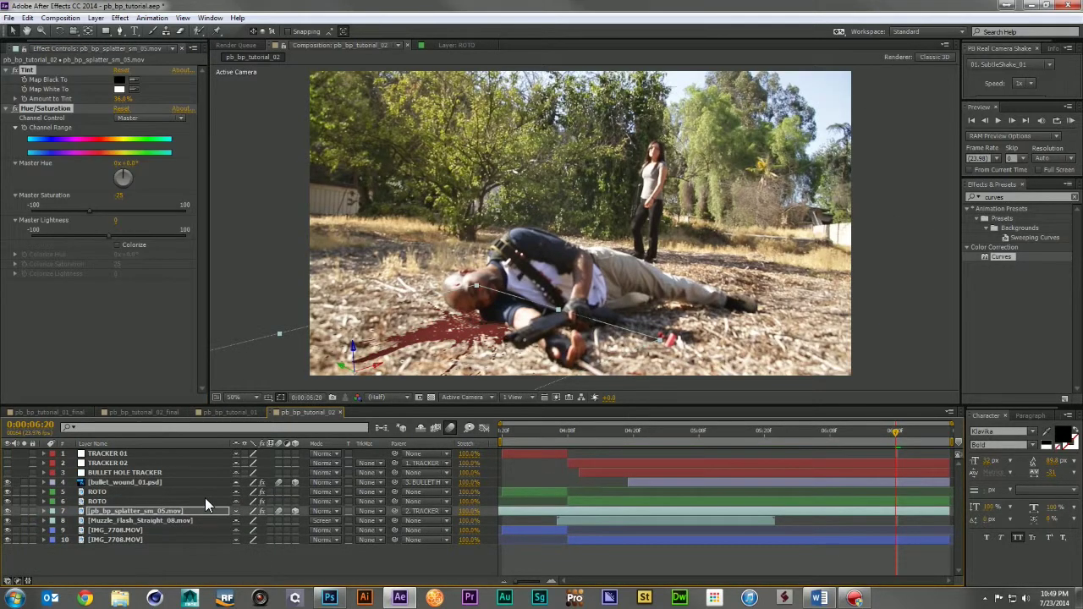
Add a Fast Blur effect above Tint on the splatter layer and raise its Blurriness slightly
left_click(1020, 198)
type("fas")
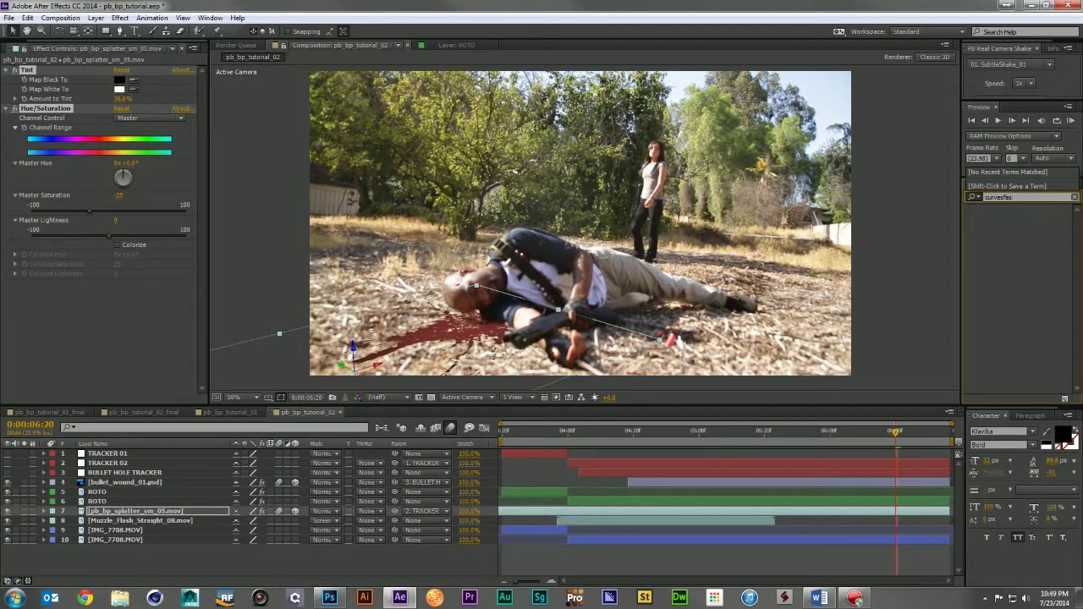
left_click_drag(1017, 199, 946, 195)
type("fast")
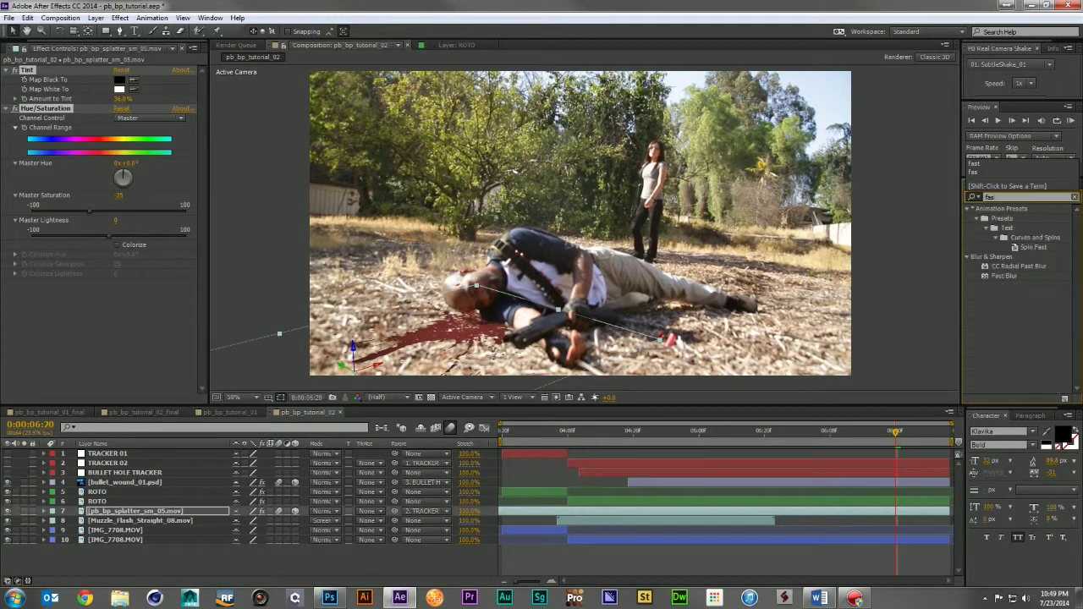
left_click_drag(1000, 276, 56, 69)
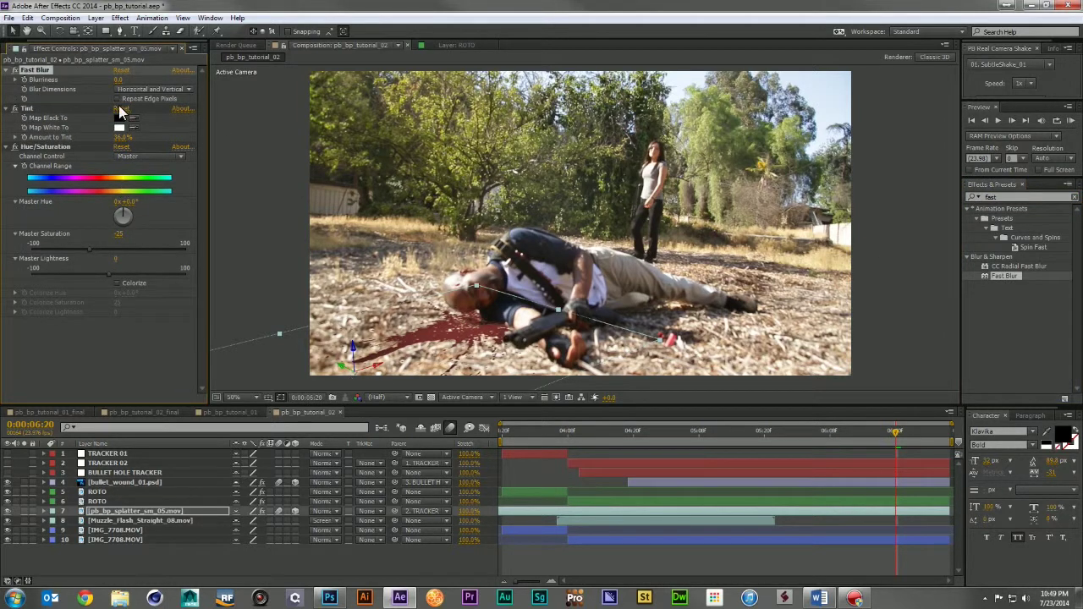
left_click_drag(120, 80, 125, 80)
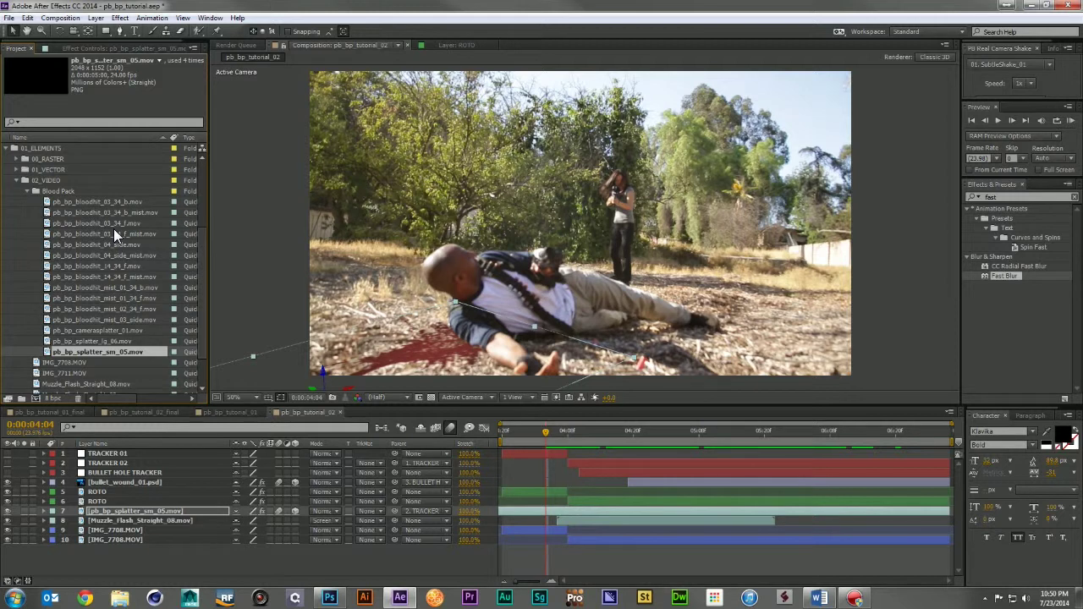
Add pb_bp_bloodhit_14_34_f.mov and pb_bp_bloodhit_14_34_f_mist.mov above the ROTO layers and move both to the man's head at 0:00:04:04
left_click(117, 266)
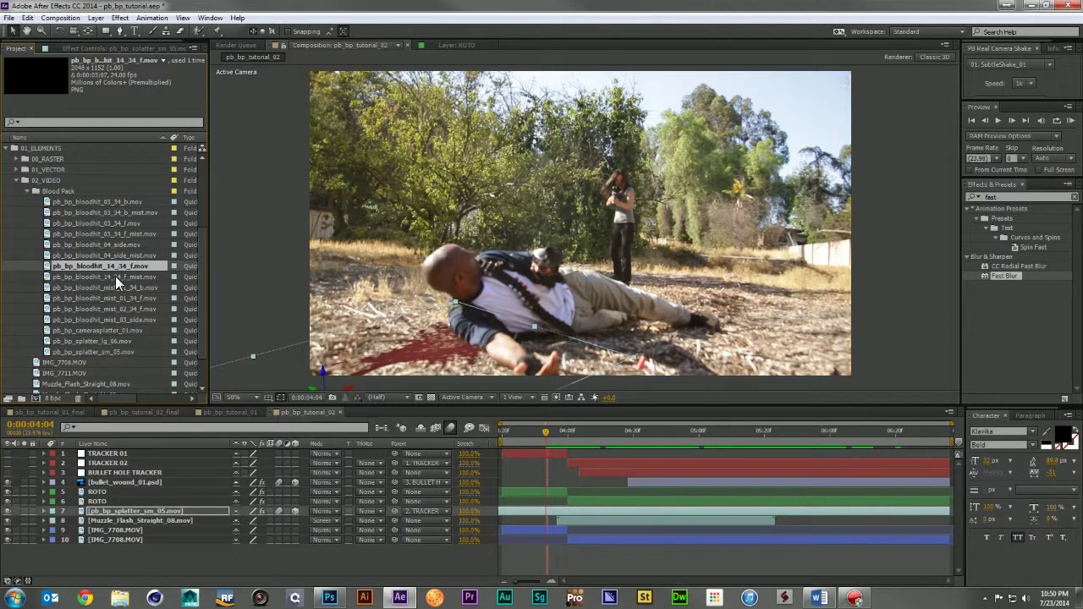
left_click(115, 276, "shift")
left_click_drag(87, 271, 164, 486)
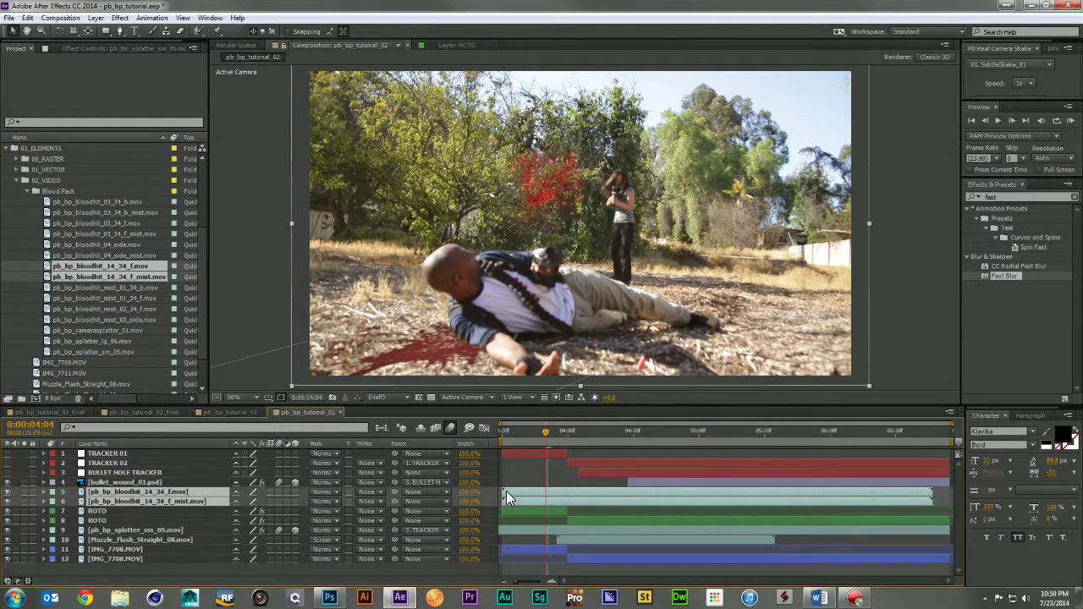
key("s")
left_click_drag(543, 202, 465, 247)
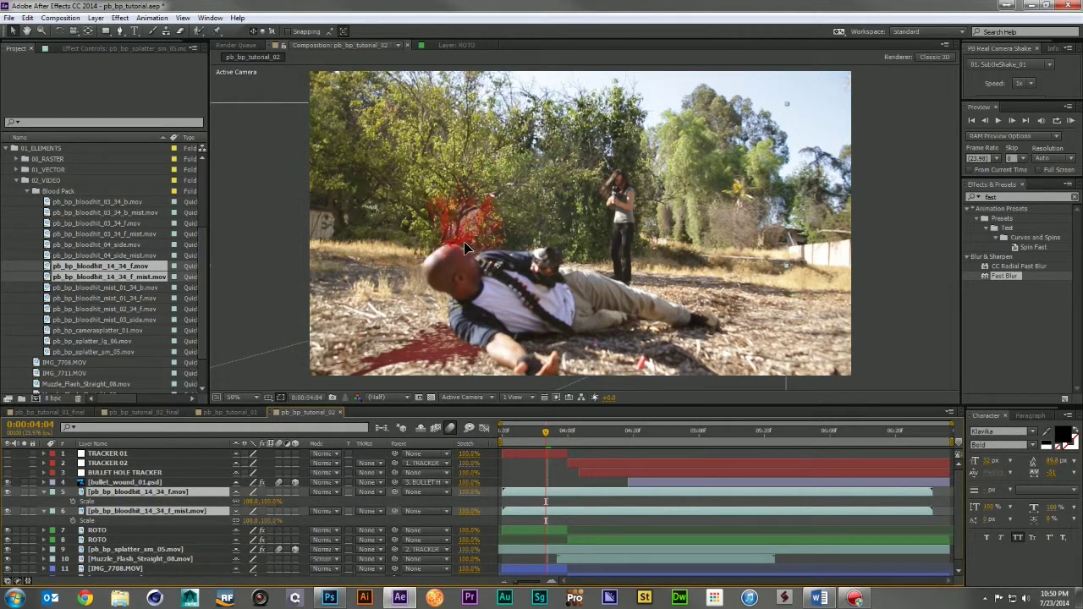
key("s")
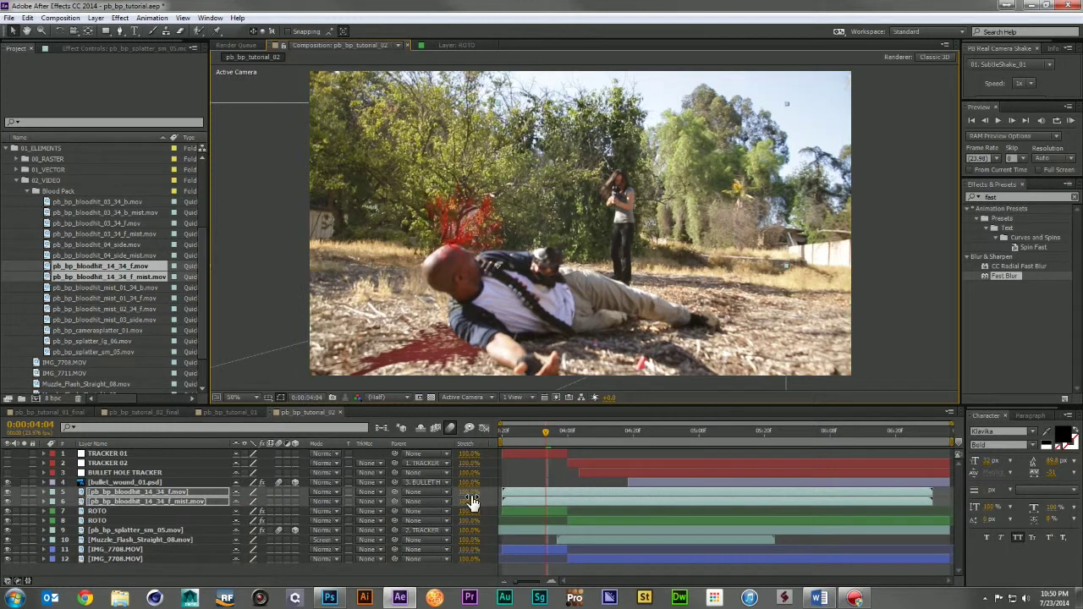
Set both bloodhit_14_34 layers to a 35% time stretch and scale them down to 73%
left_click(469, 491)
type("25")
key("Return")
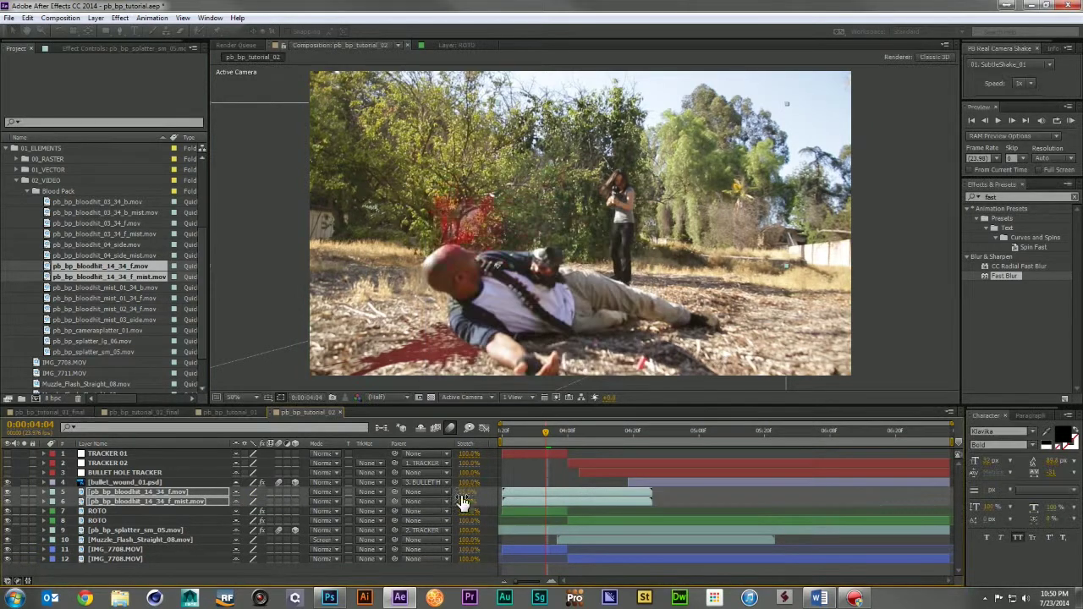
key("s")
left_click_drag(275, 503, 258, 503)
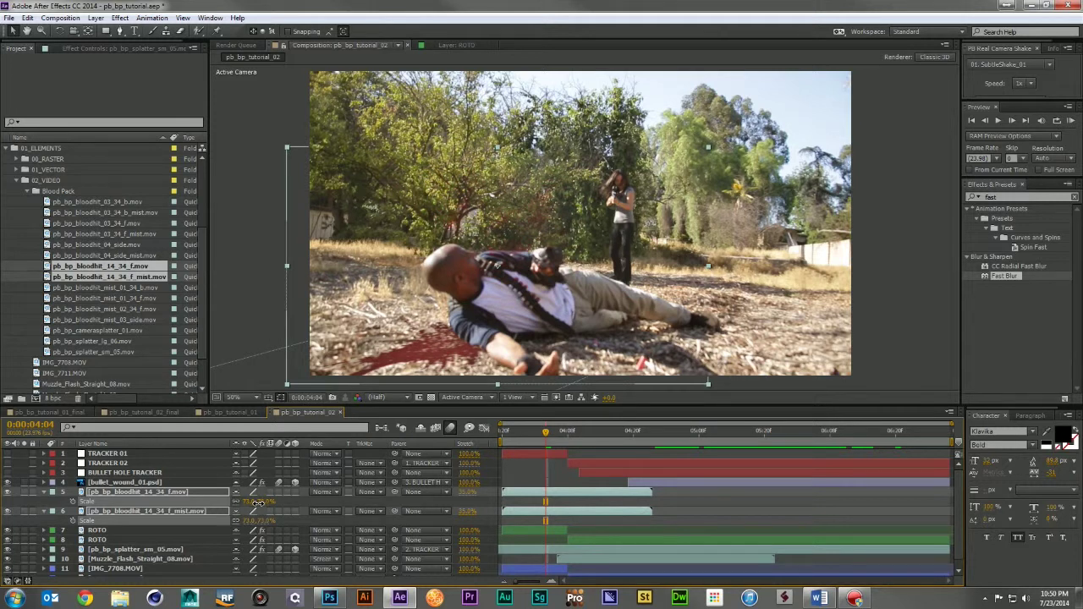
Slide both bloodhit_14_34 layers in time to start slightly before the cut at 0:00:04:08
left_click_drag(553, 493, 623, 493)
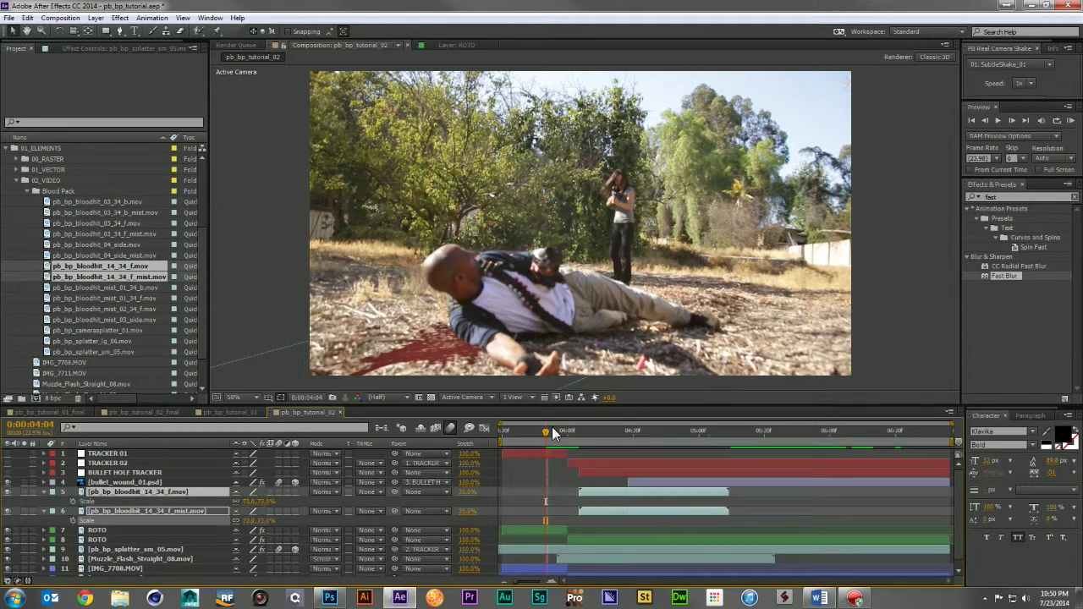
left_click_drag(552, 432, 566, 437)
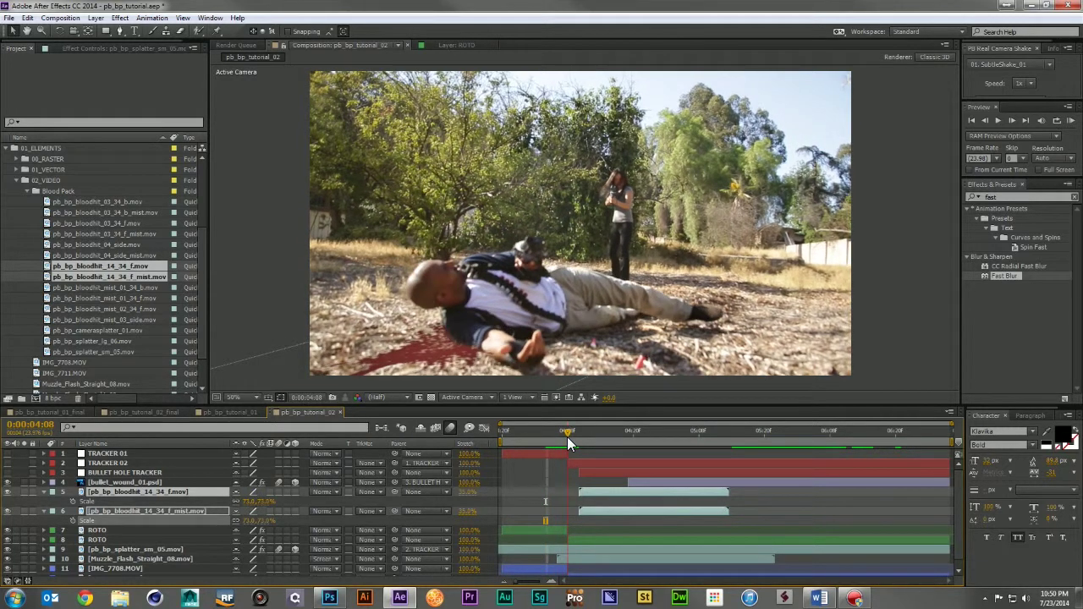
left_click_drag(587, 489, 564, 489)
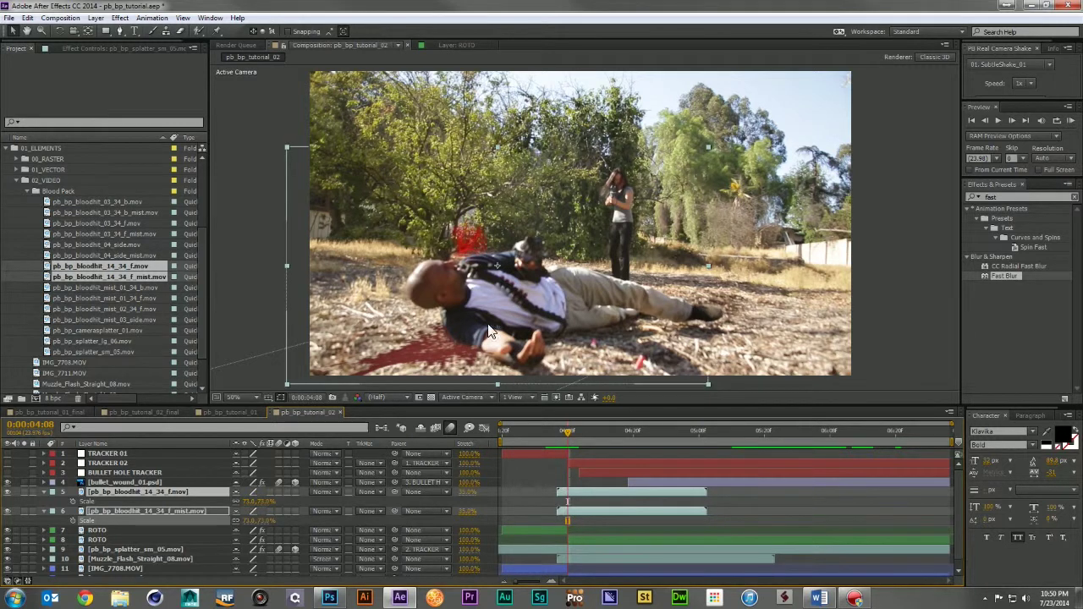
Reposition the blood burst on the man's head, trim both layers' starts to 0:00:04:08, and preview the hit
left_click_drag(471, 248, 441, 257)
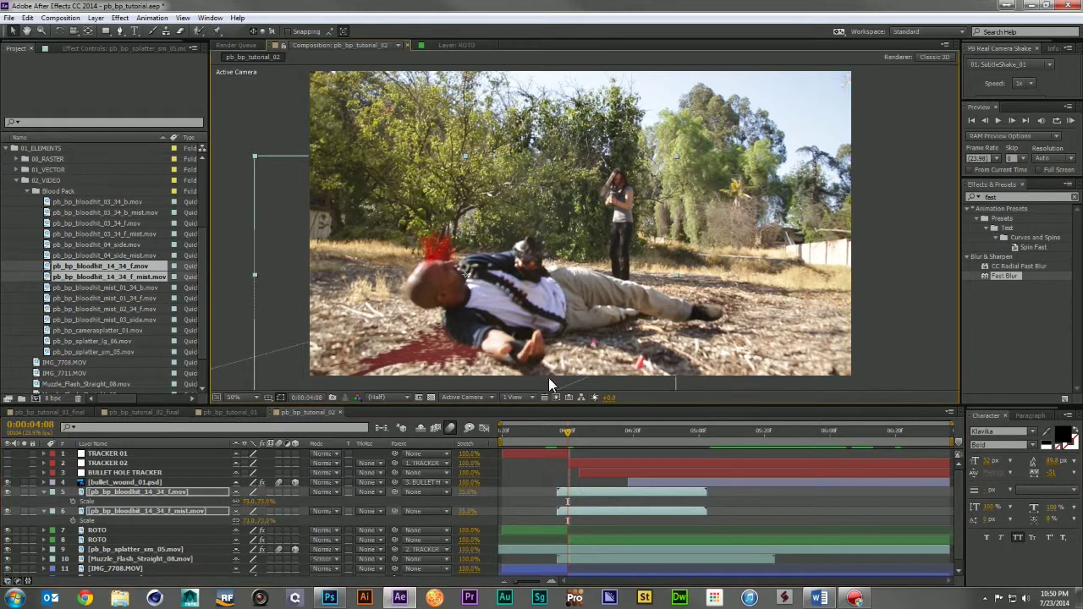
left_click(559, 491)
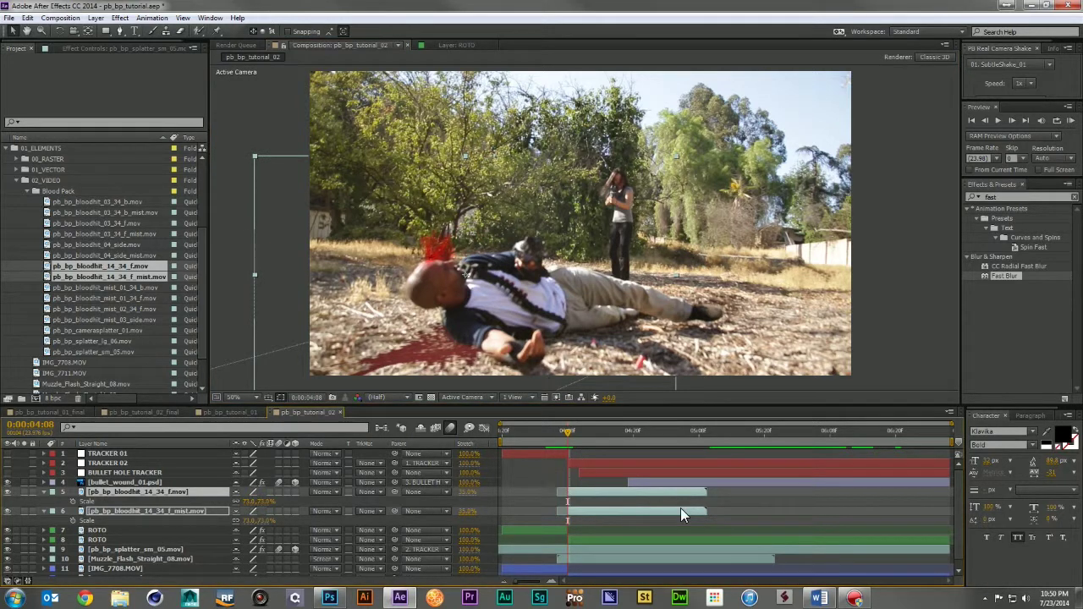
key("space")
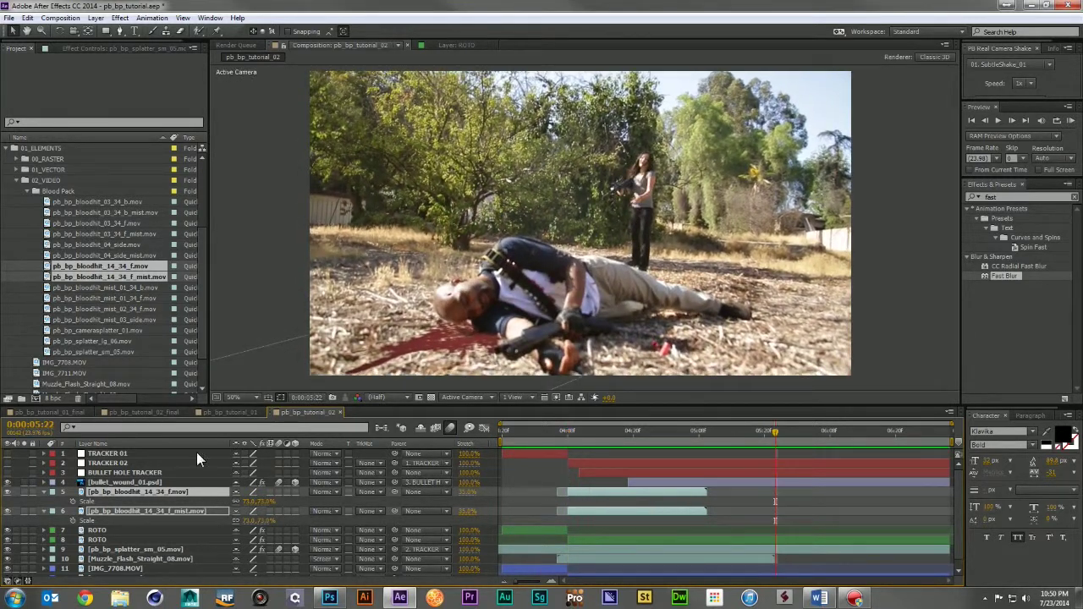
Copy Tint and Hue/Saturation from the splatter layer onto both bloodhit_14_34 layers and stack the mist layer above the main hit
left_click(144, 555)
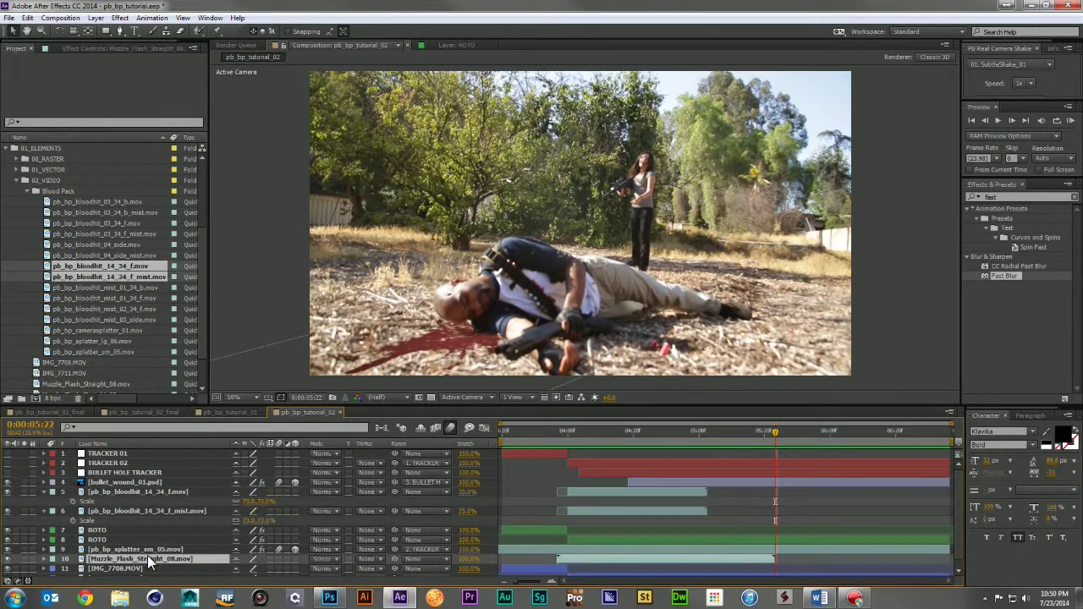
left_click(149, 549)
left_click(85, 48)
left_click(28, 108)
left_click(42, 145)
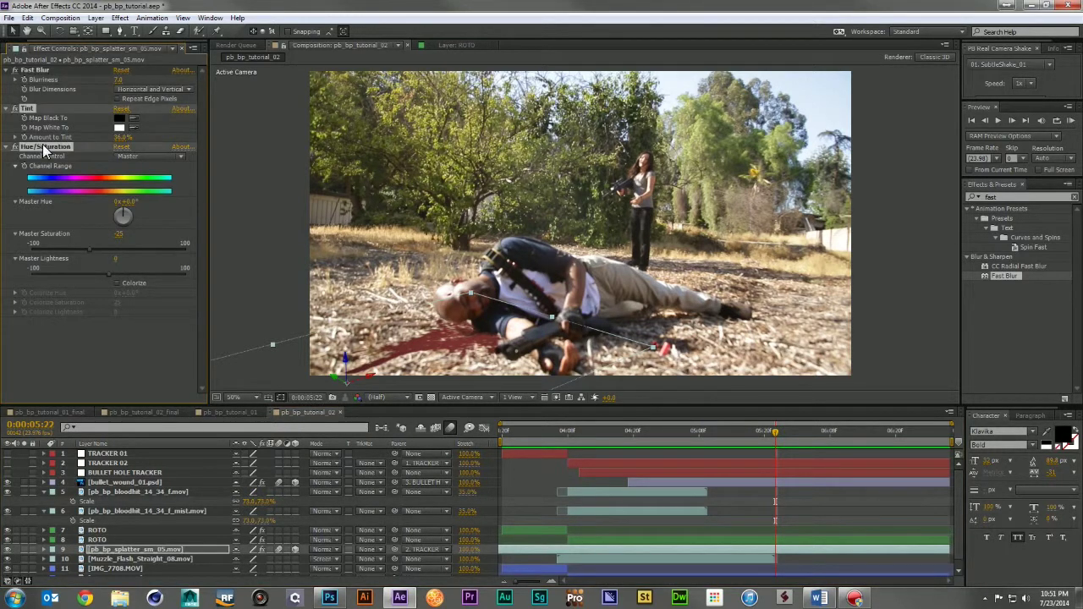
left_click(115, 509)
key("ctrl+v")
left_click(122, 493)
key("ctrl+v")
left_click_drag(151, 519, 157, 491)
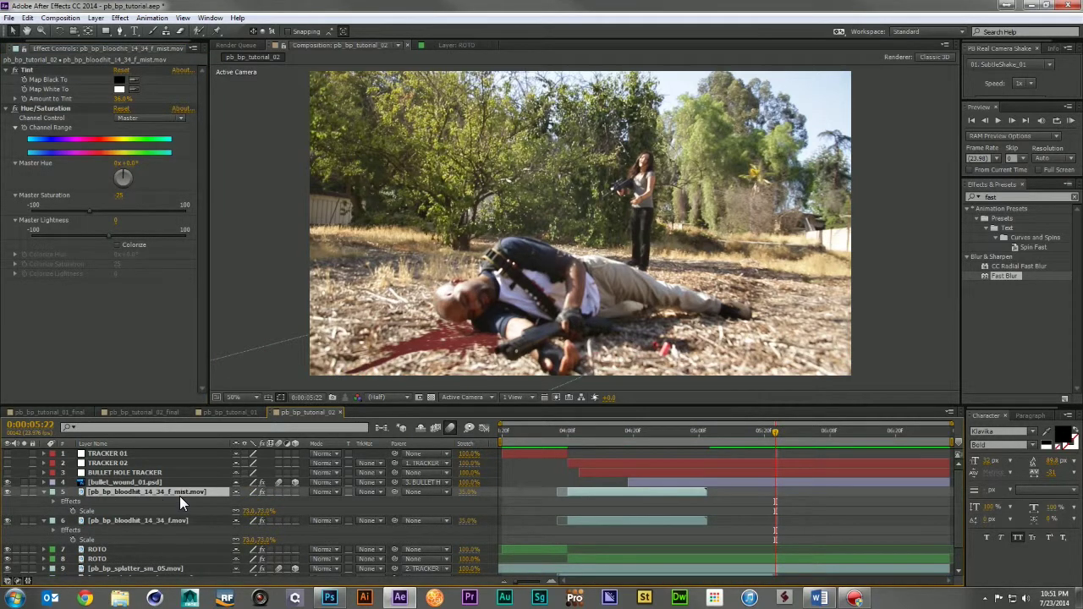
Apply Pixel Motion Blur to pb_bp_bloodhit_14_34_f.mov and place it first in the effect order, ahead of Tint
left_click_drag(609, 427, 569, 435)
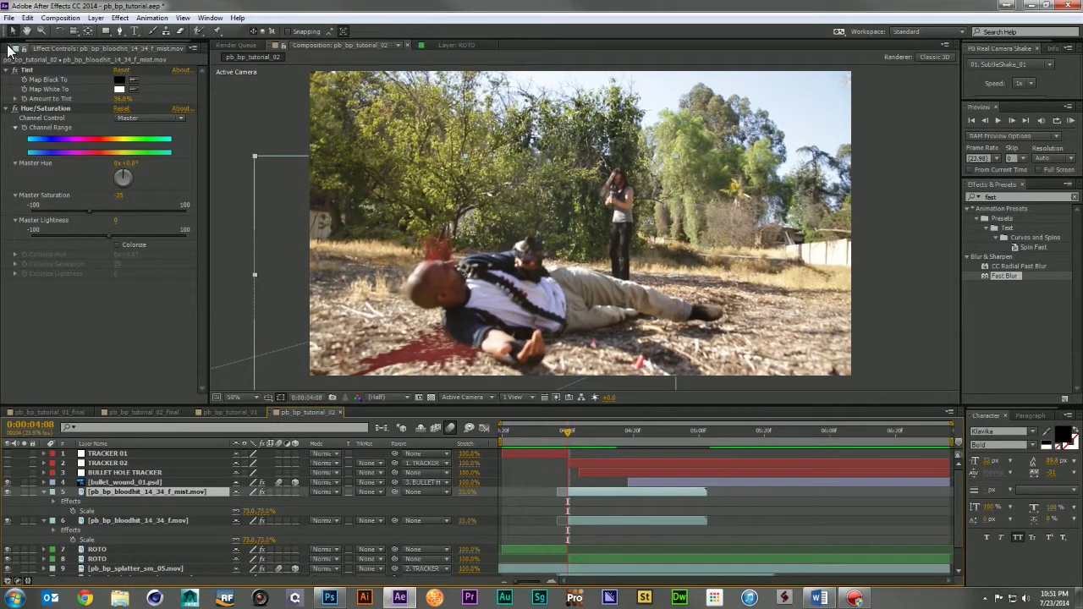
left_click(1017, 198)
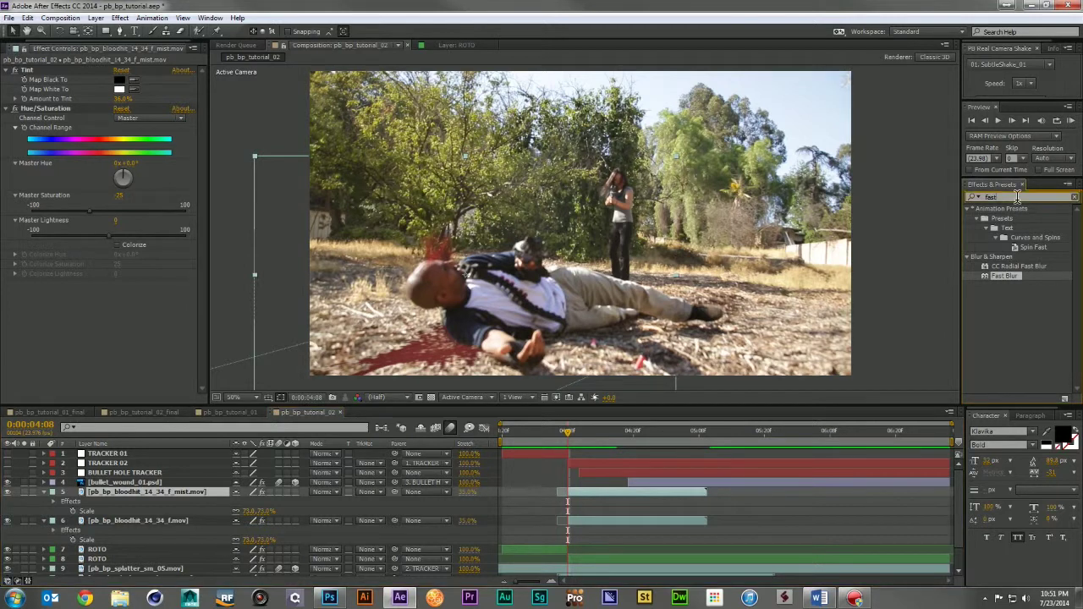
type("motion")
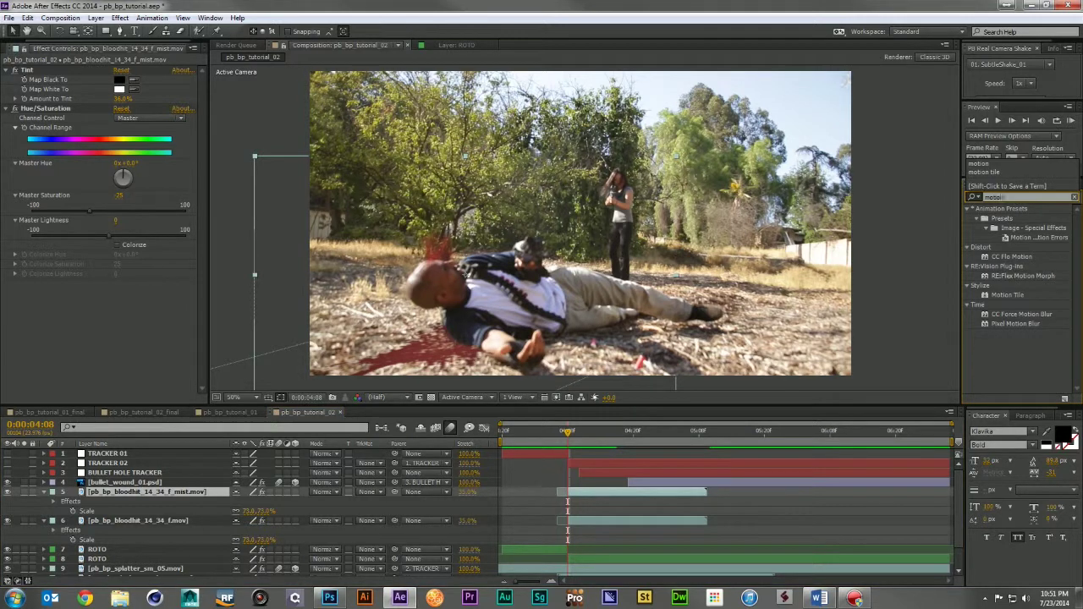
left_click_drag(1008, 323, 177, 523)
left_click_drag(49, 285, 57, 64)
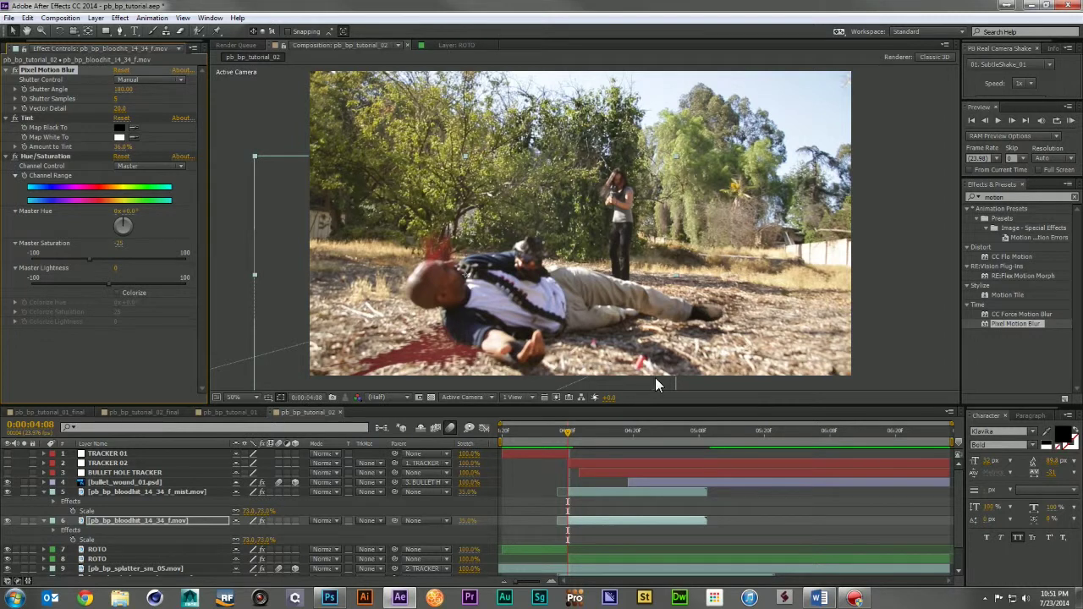
Add pb_bp_bloodhit_mist_02_34_f.mov above the other hits from 0:00:04:08, scale it to 66%, and position it on the man's head
left_click(15, 48)
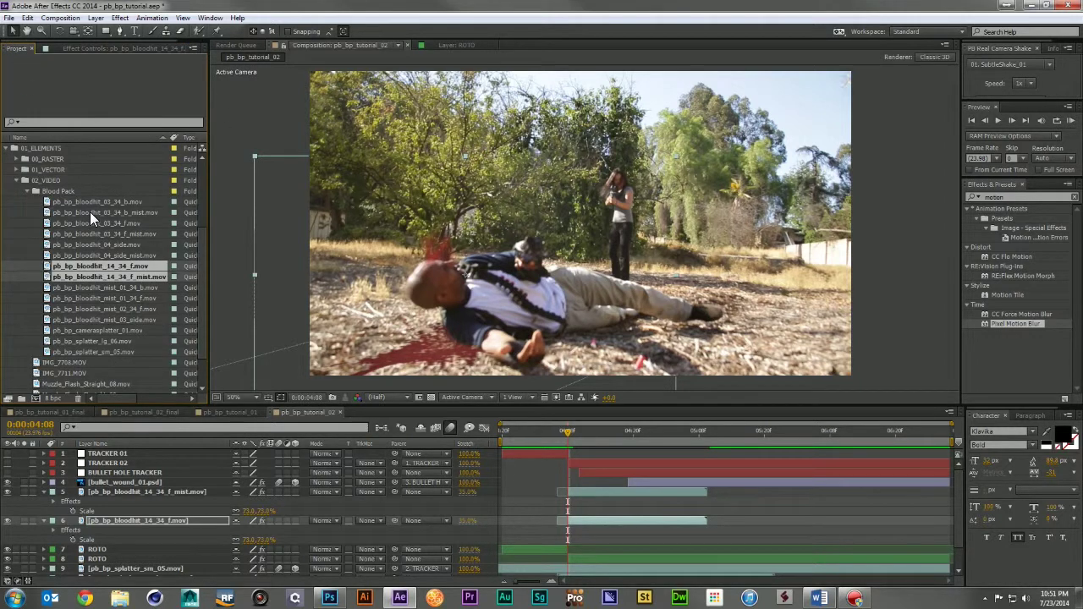
left_click_drag(127, 312, 591, 496)
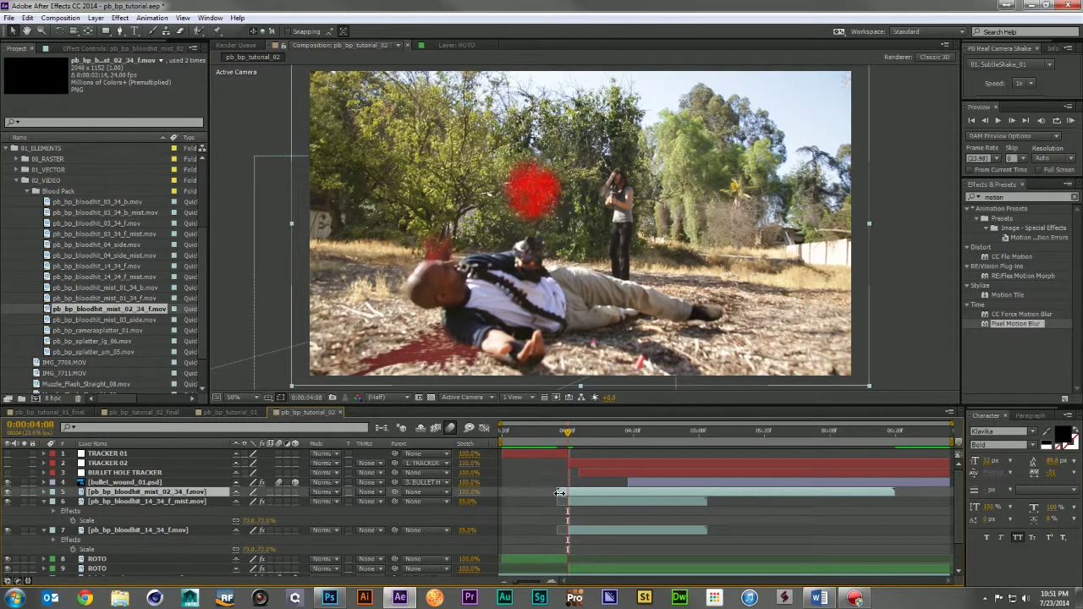
key("s")
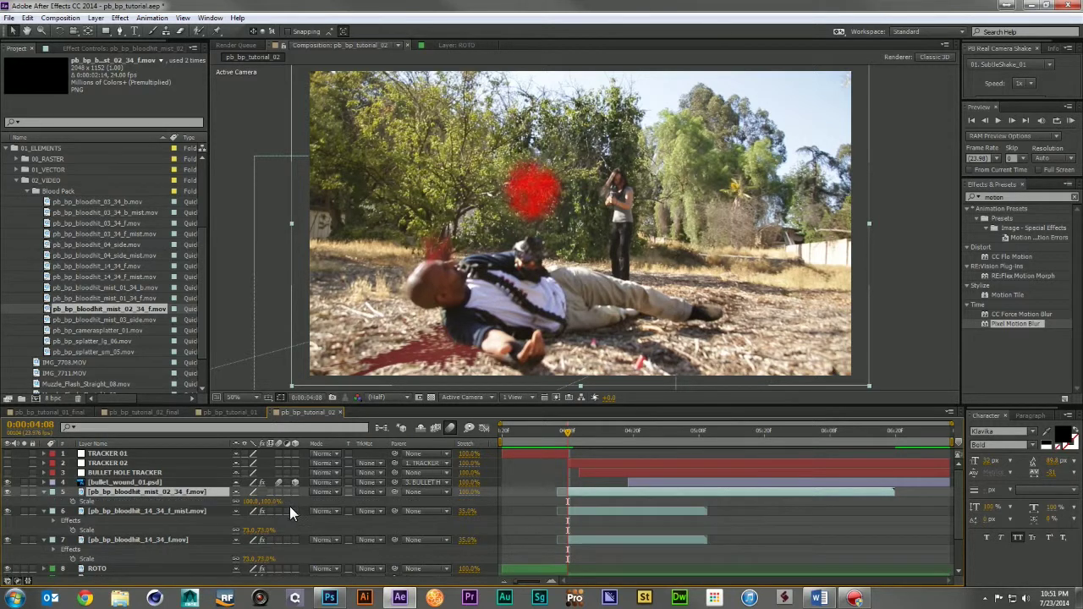
left_click_drag(269, 502, 244, 502)
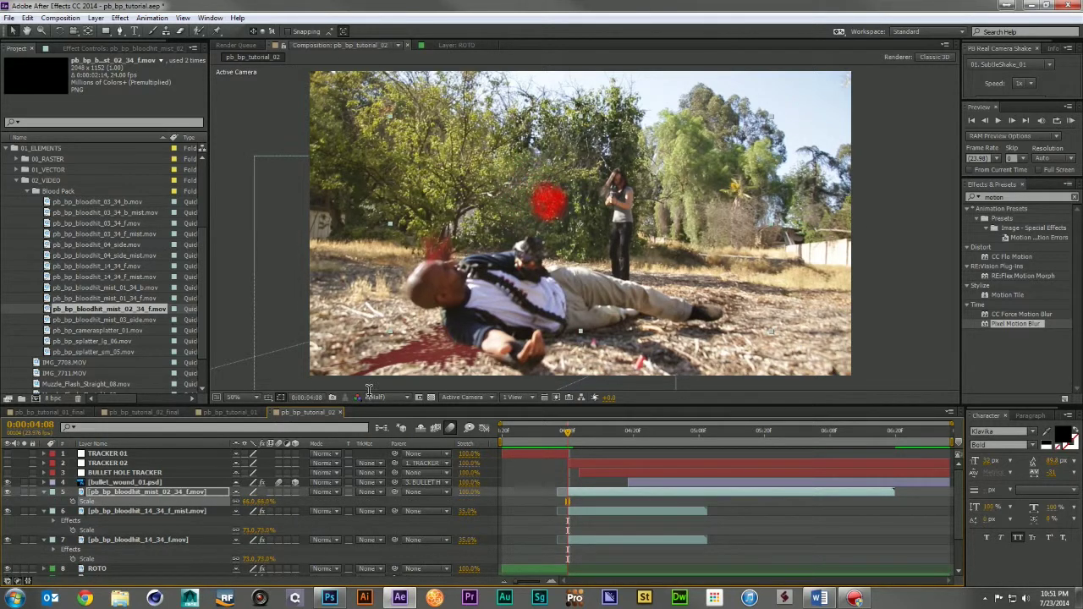
left_click_drag(565, 207, 453, 262)
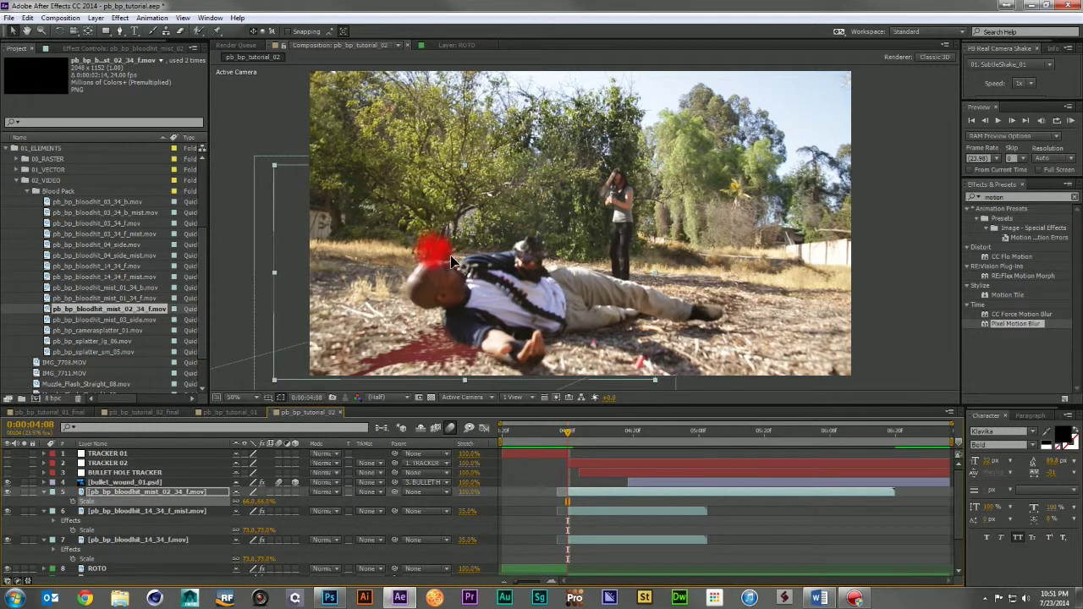
Set the new mist layer's time stretch to 35% and check its timing against the hit up to 0:00:04:16
left_click_drag(581, 432, 655, 432)
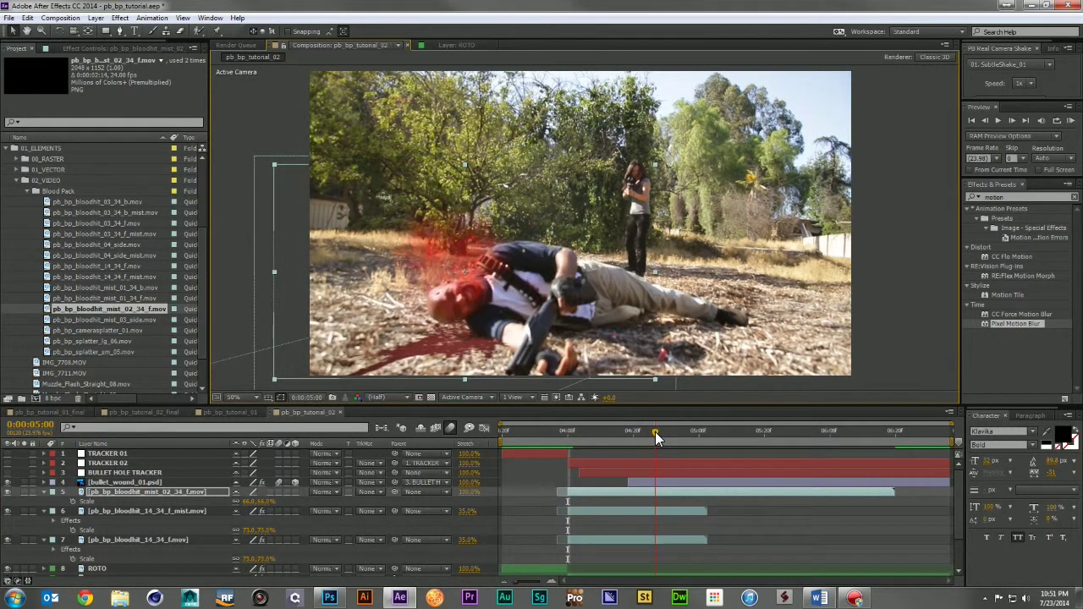
left_click(469, 492)
type("35")
key("Return")
left_click_drag(570, 430, 611, 448)
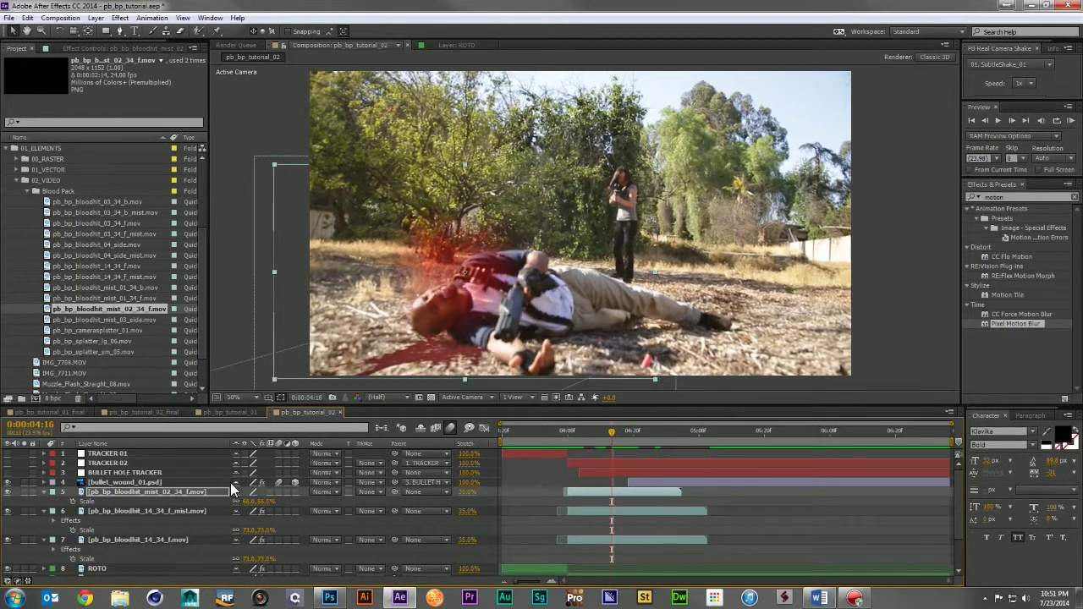
Copy Tint and Hue/Saturation from the pb_bp_bloodhit_14_34_f_mist.mov layer onto the pb_bp_bloodhit_mist_02_34_f.mov layer
left_click(188, 513)
left_click(84, 44)
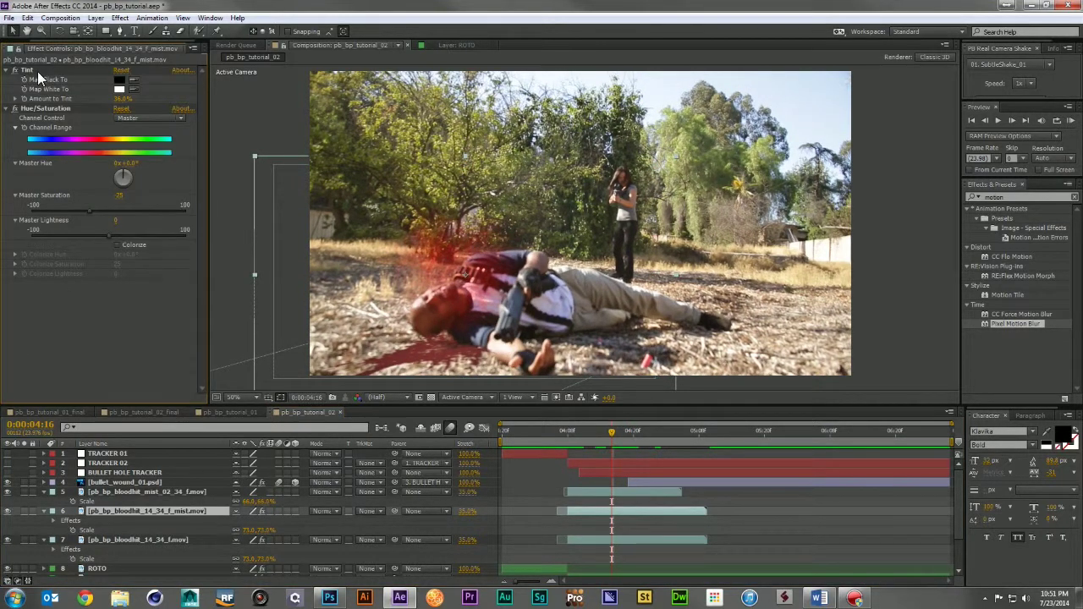
left_click(40, 106)
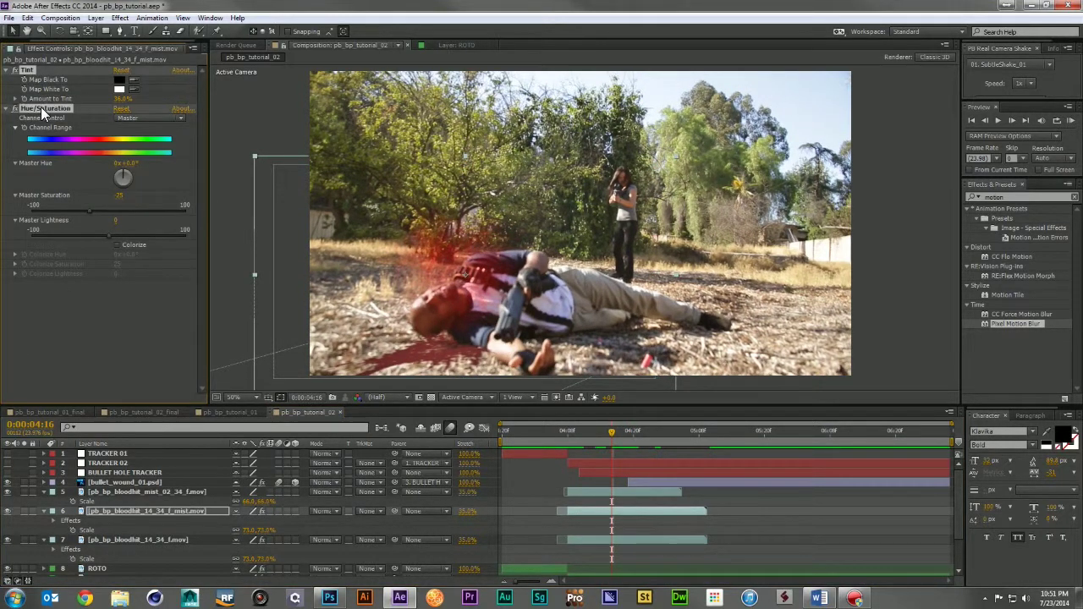
left_click(135, 491)
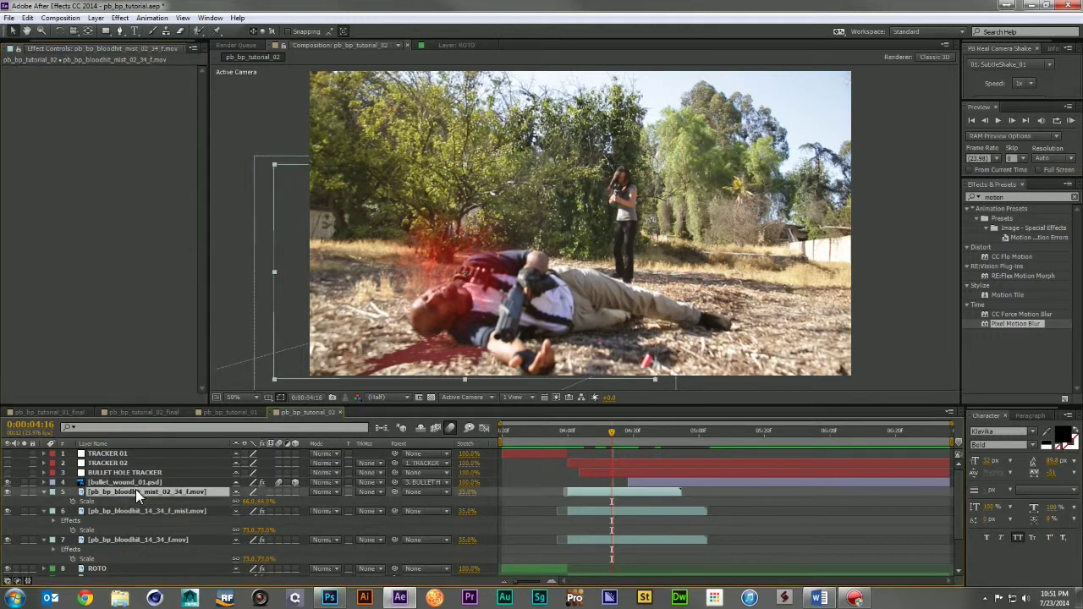
Add Curves to the pb_bp_bloodhit_mist_02_34_f.mov layer, raise the midpoint of its Alpha curve, and preview the hit from 0:00:04:00
left_click(1019, 196)
type("curve")
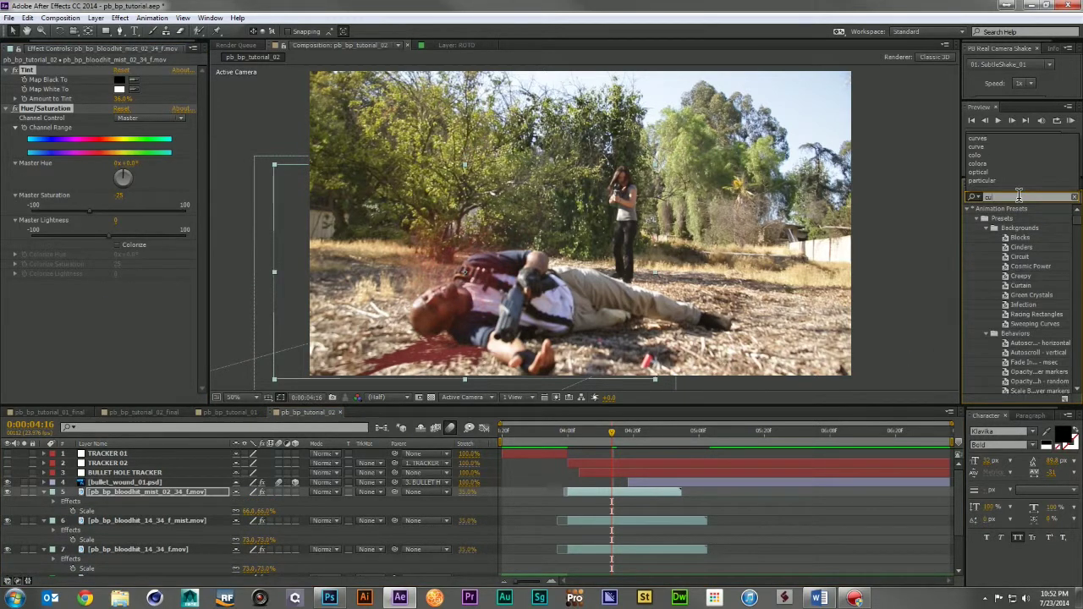
left_click_drag(999, 254, 176, 489)
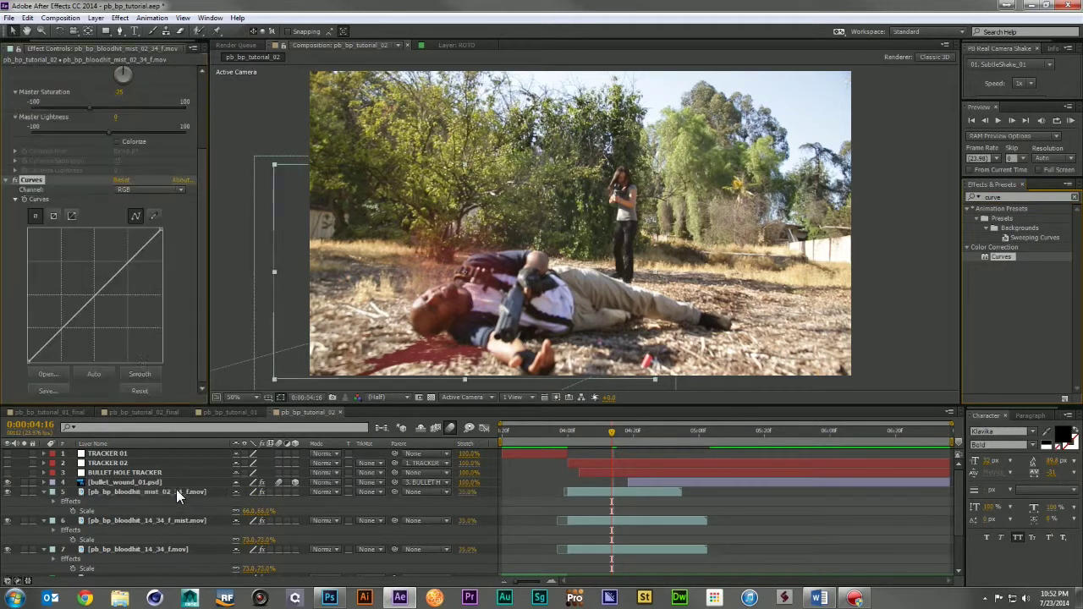
left_click(137, 190)
left_click(140, 253)
left_click_drag(105, 290, 106, 283)
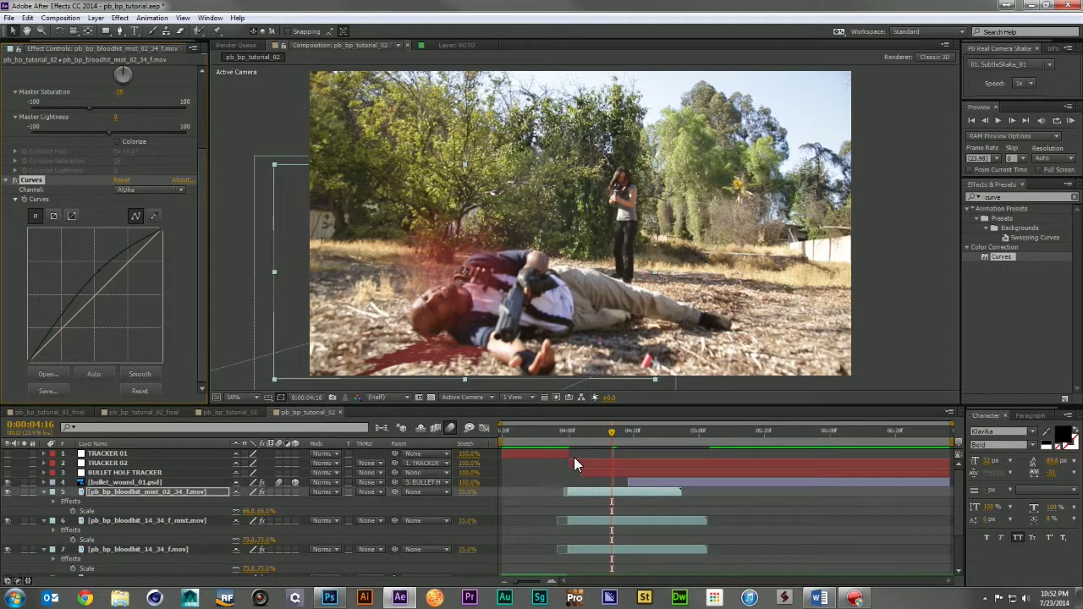
left_click_drag(563, 431, 524, 435)
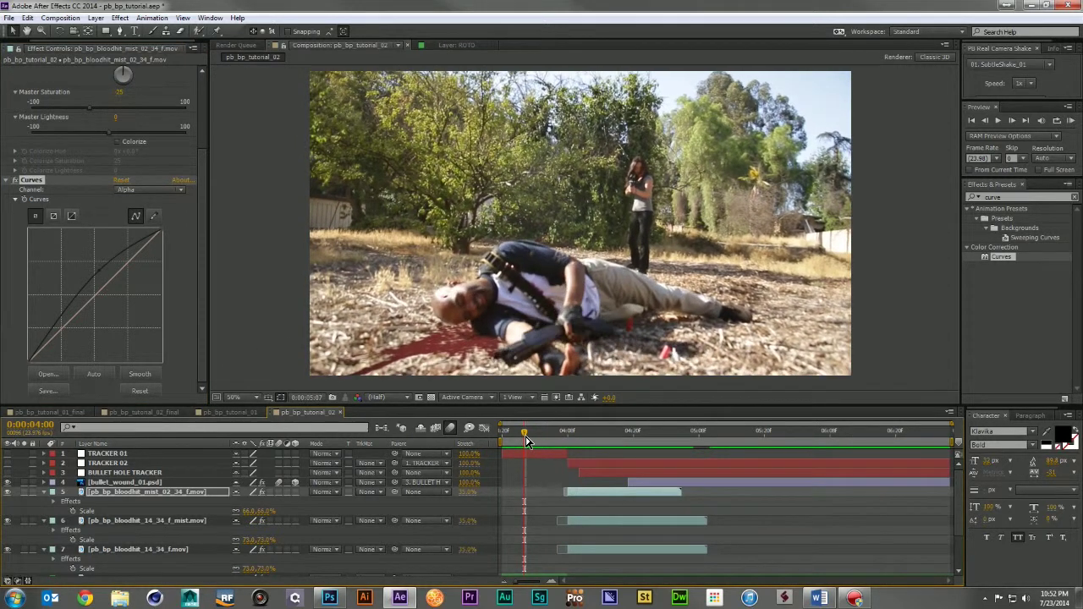
key("KP_0")
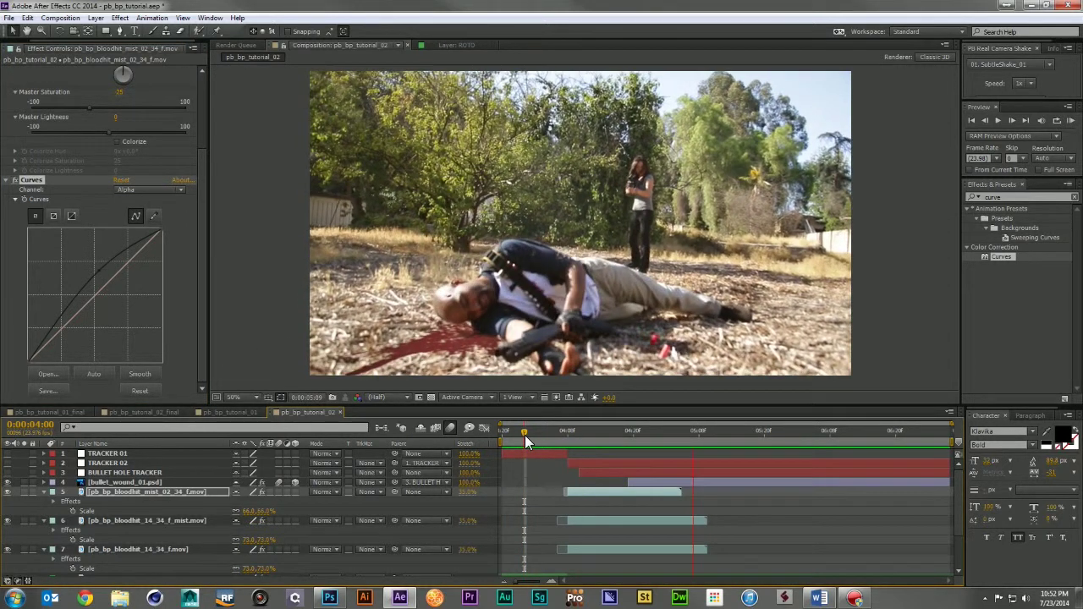
Collapse the properties of all layers in pb_bp_tutorial_02 and bring back the project's footage list
key("ctrl+a")
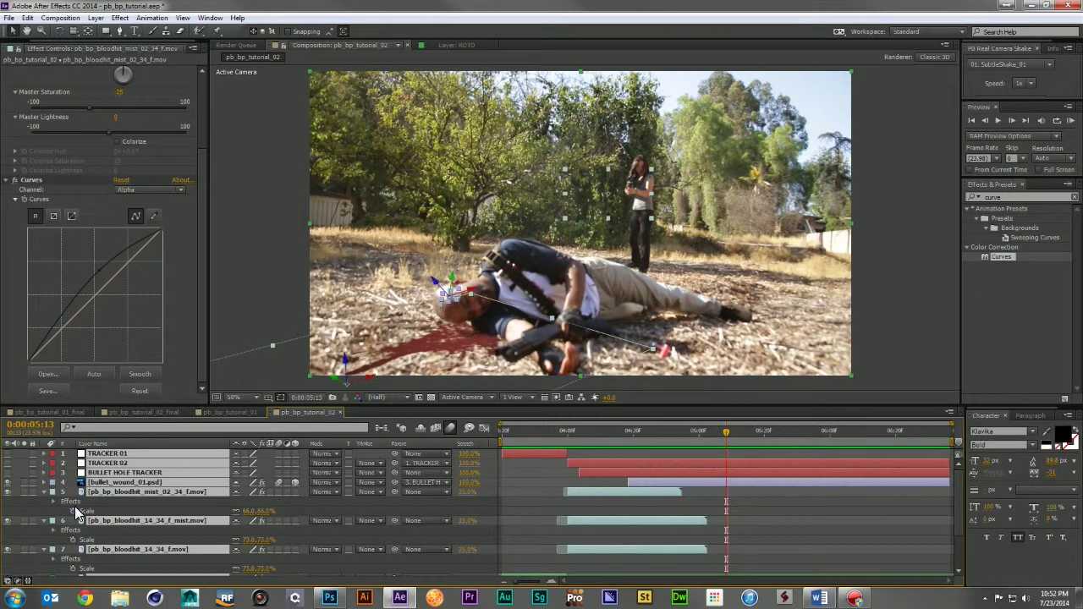
left_click(41, 494)
key("ctrl+a")
left_click(43, 491)
left_click(13, 41)
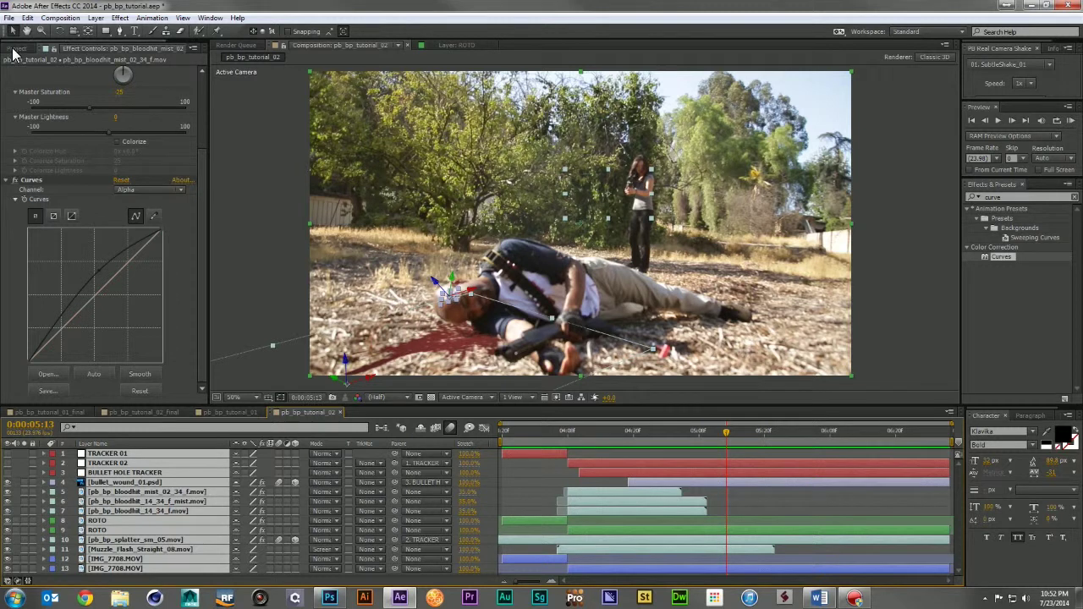
left_click(14, 47)
At 0:00:04:12, duplicate the pb_bp_splatter_sm_05.mov layer and replace the upper copy's footage with pb_bp_splatter_lg_06.mov
left_click_drag(540, 429, 587, 440)
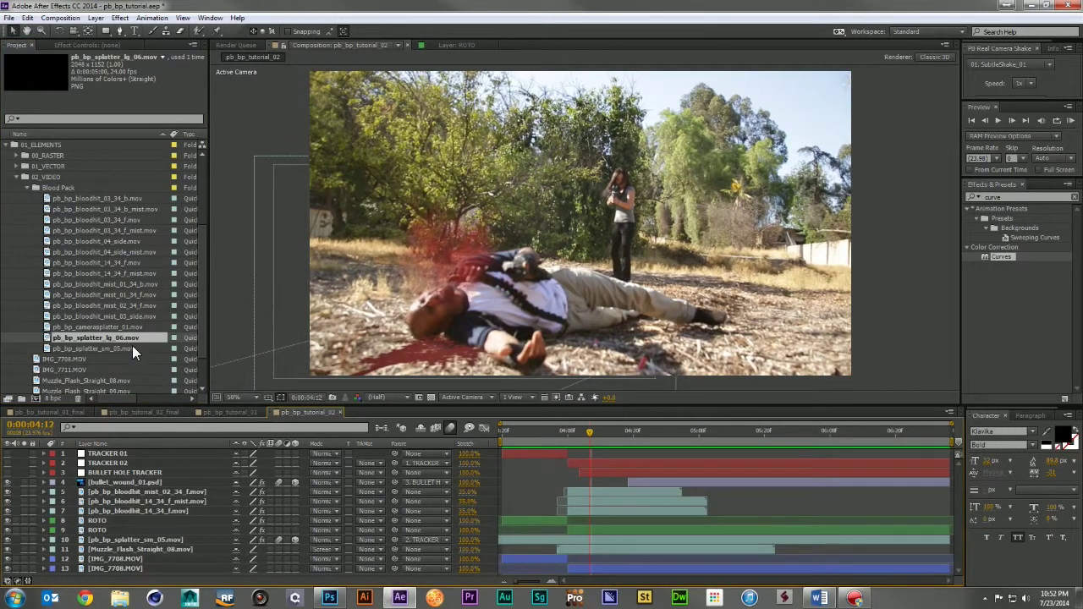
left_click(178, 539)
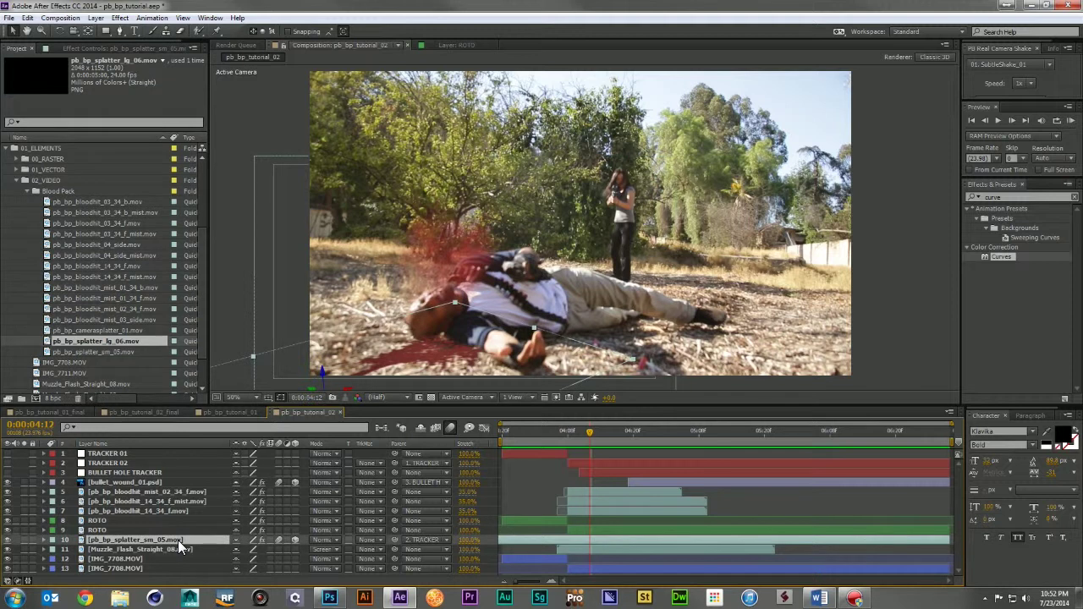
key("ctrl+d")
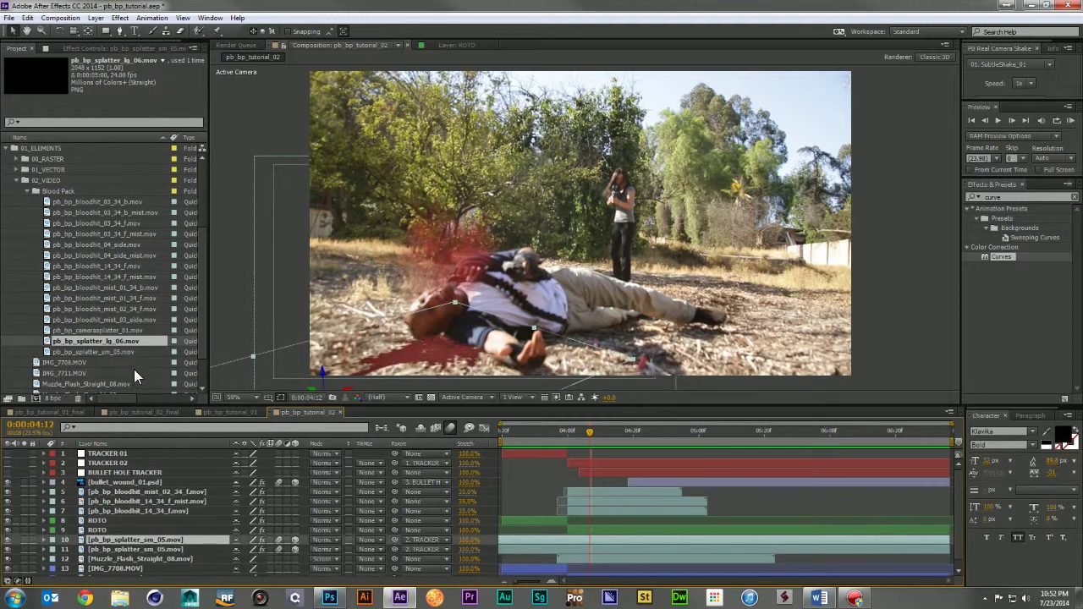
left_click_drag(124, 340, 169, 538)
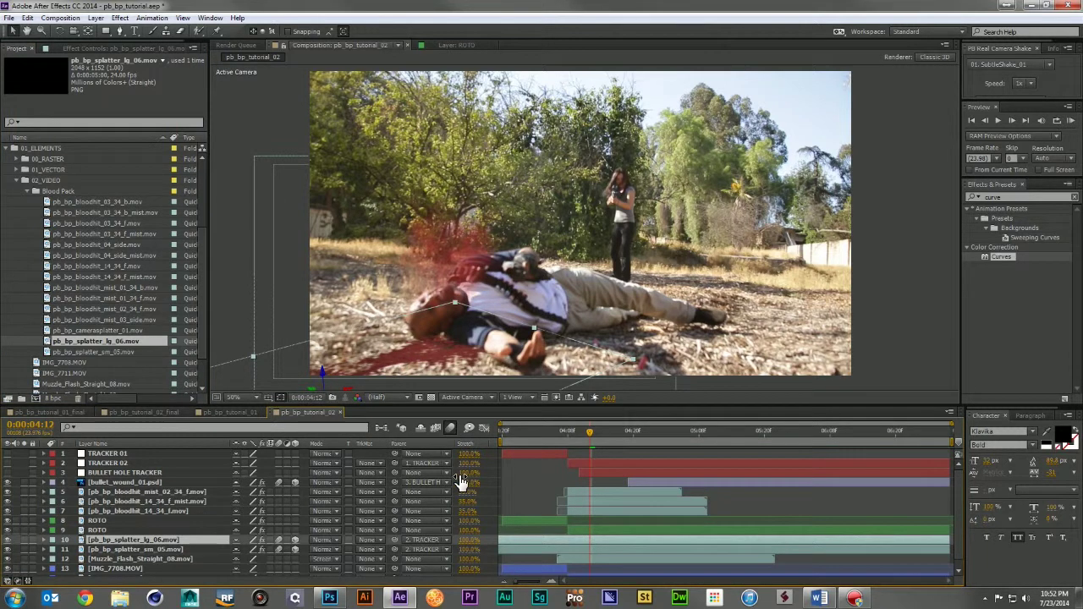
Scale the pb_bp_splatter_lg_06.mov layer to 74%, move it onto the ground below the man's head, and check it at 0:00:04:08
key("s")
left_click_drag(284, 548, 262, 548)
scroll(428, 332, "down", 2)
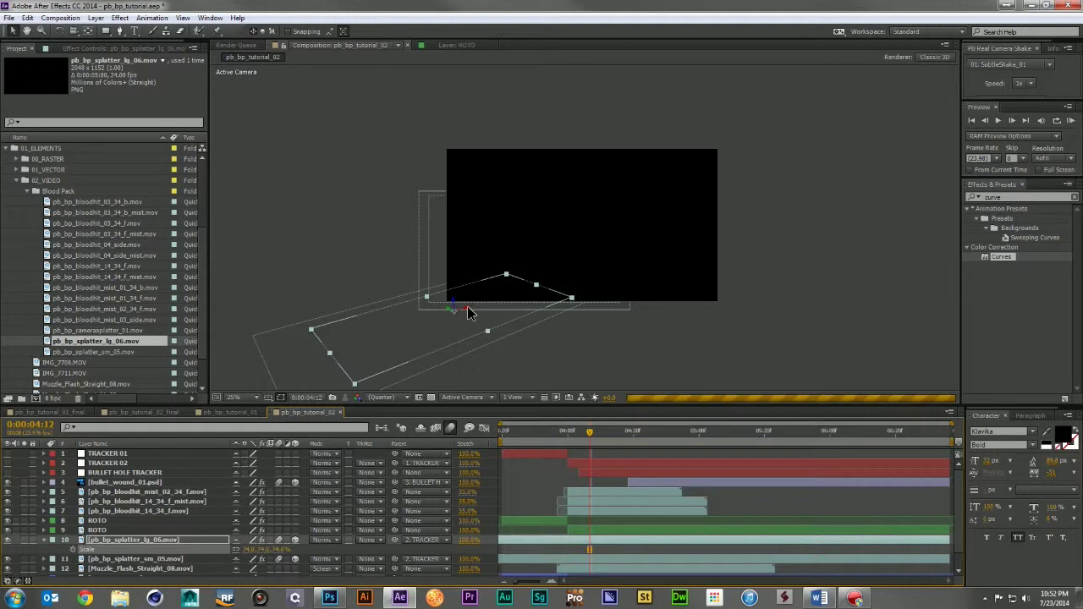
left_click_drag(463, 312, 527, 272)
key("period")
key("period")
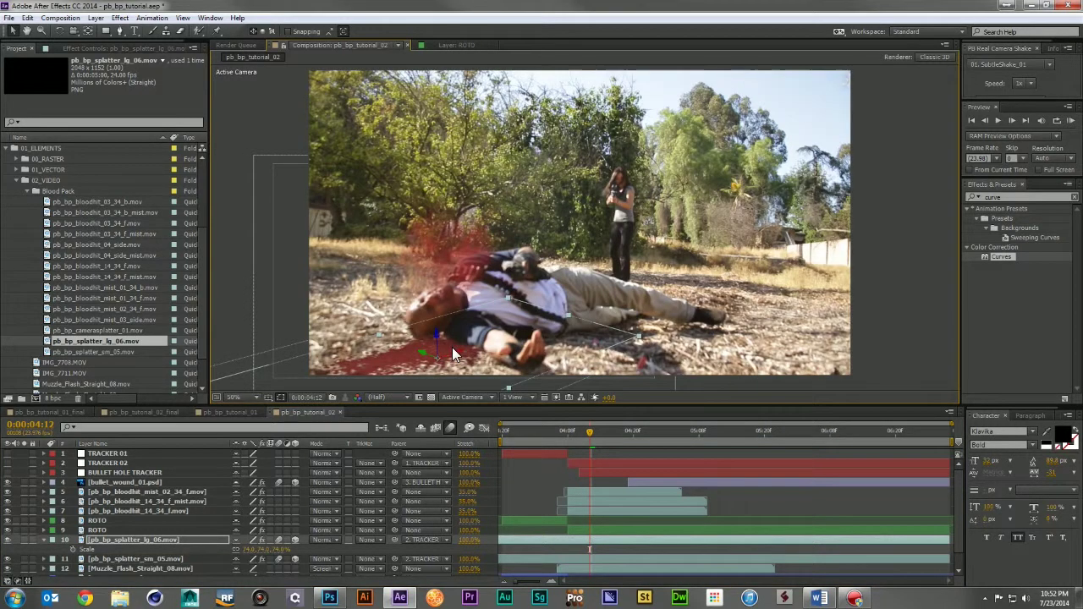
left_click_drag(423, 351, 410, 343)
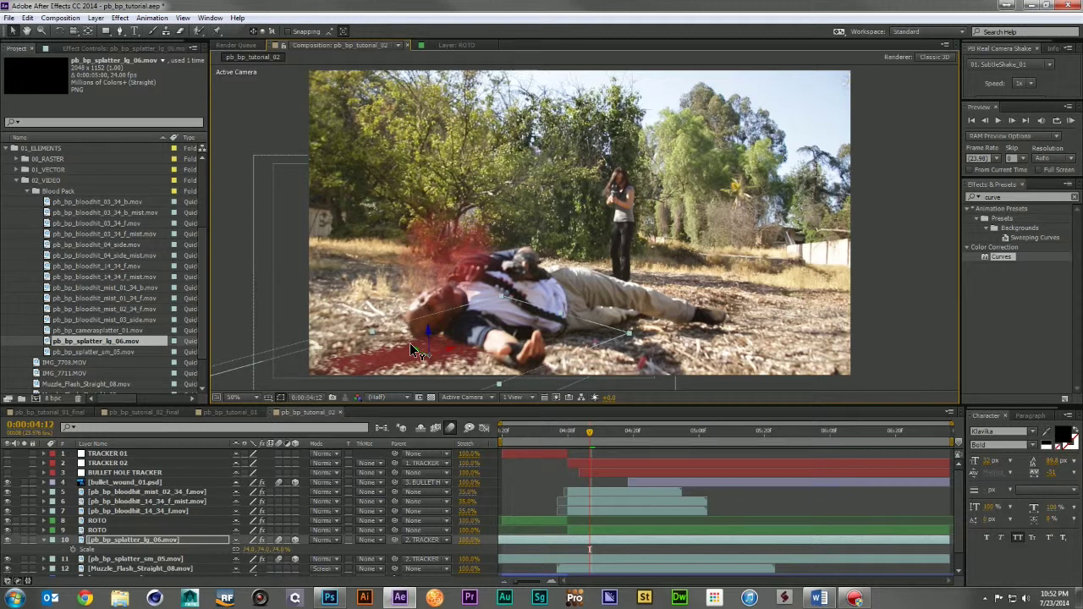
left_click_drag(550, 433, 569, 432)
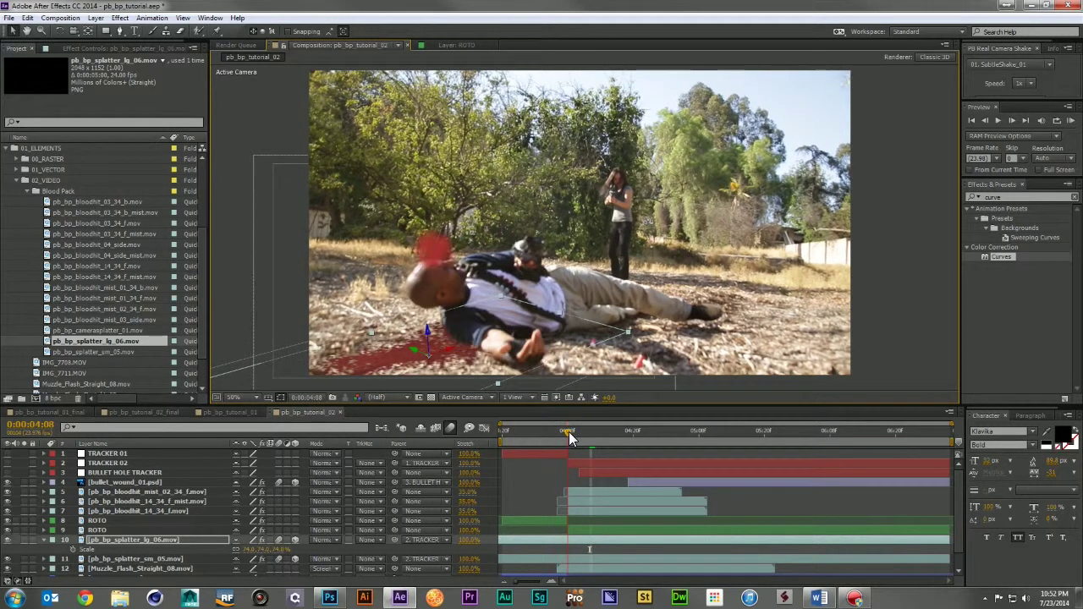
left_click(205, 539)
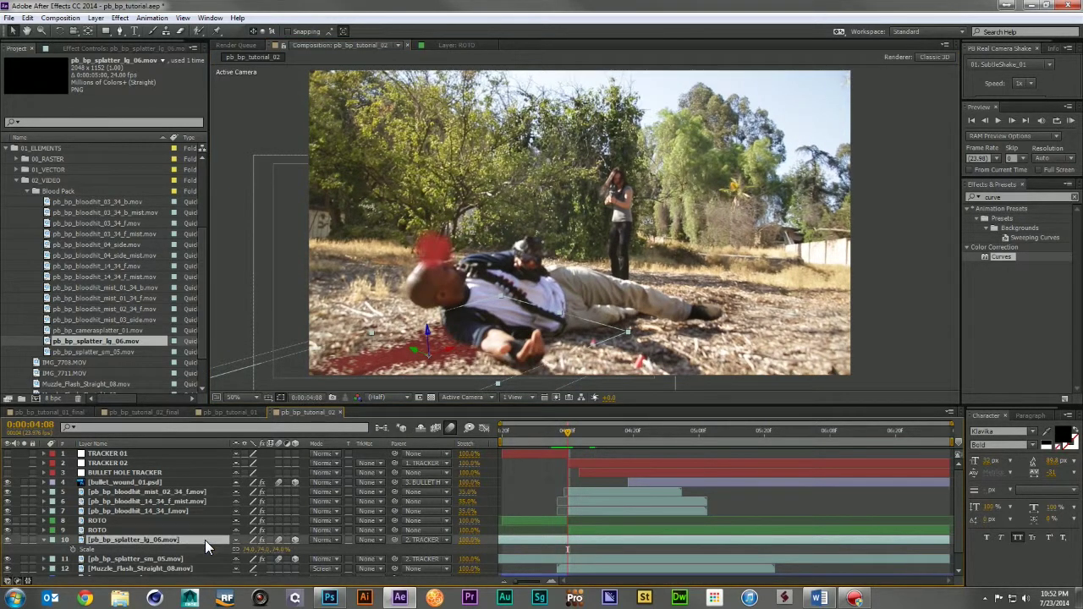
key("ctrl+alt+t")
right_click(507, 545)
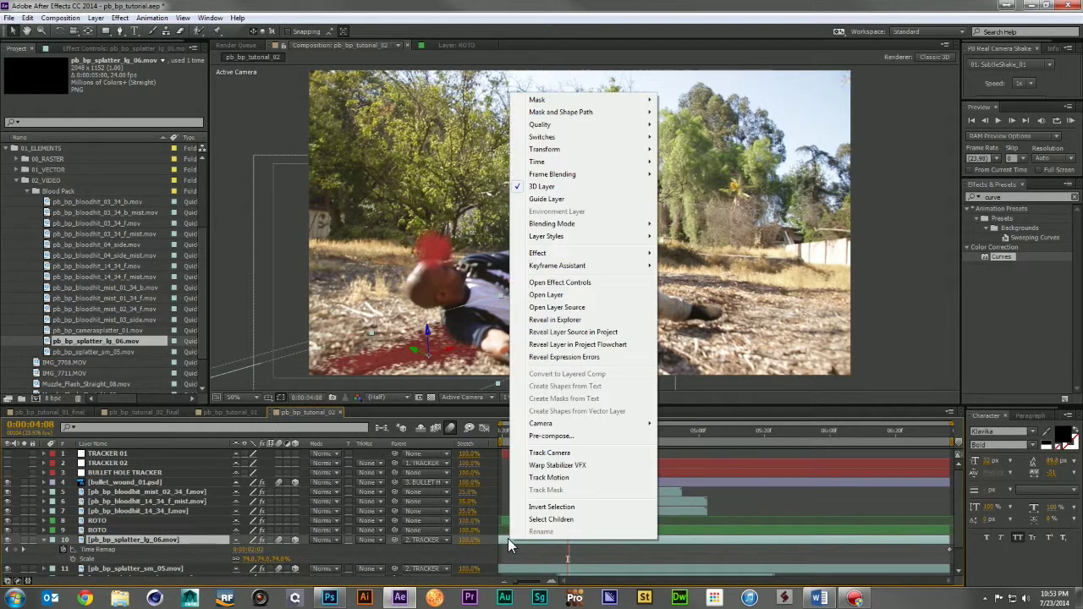
left_click(61, 547)
left_click(63, 548)
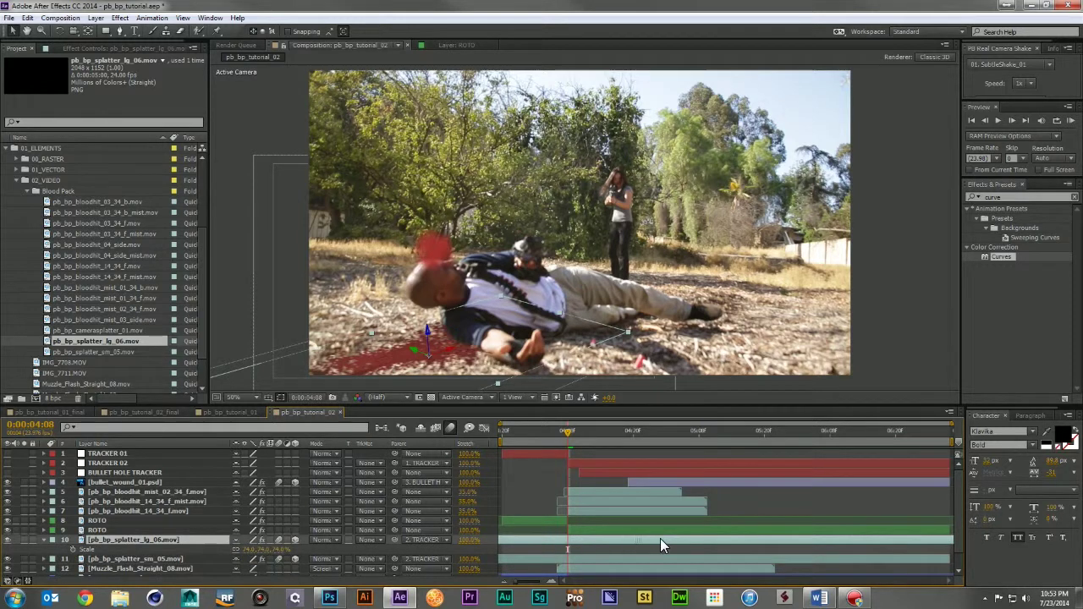
Start the large splatter layer a few frames before 0:00:04:08, rotate it to about 136° in Z, and reposition it under the head
key("alt+bracketleft")
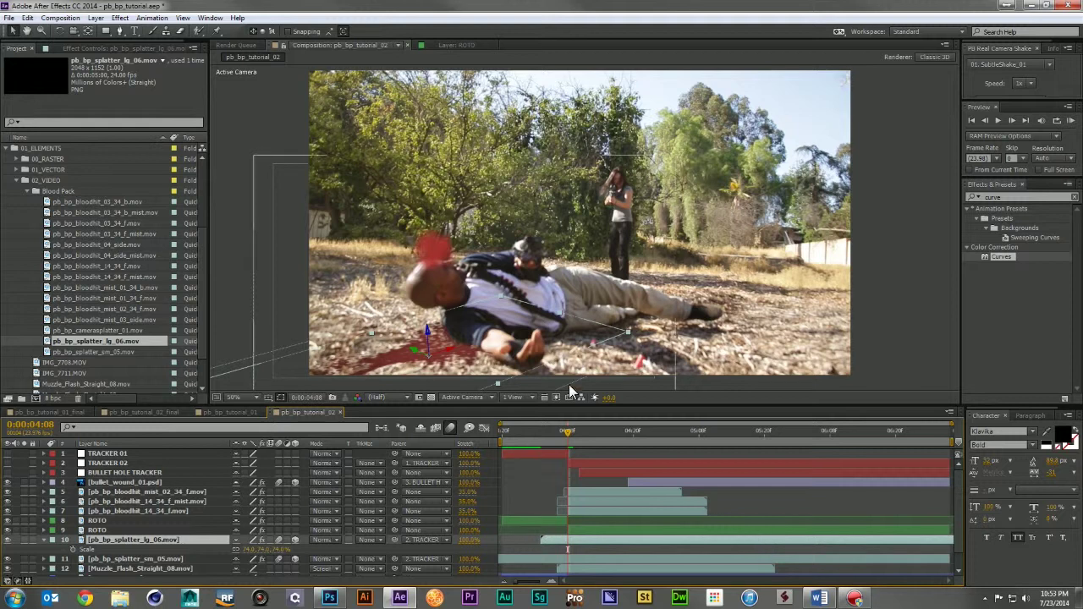
key("r")
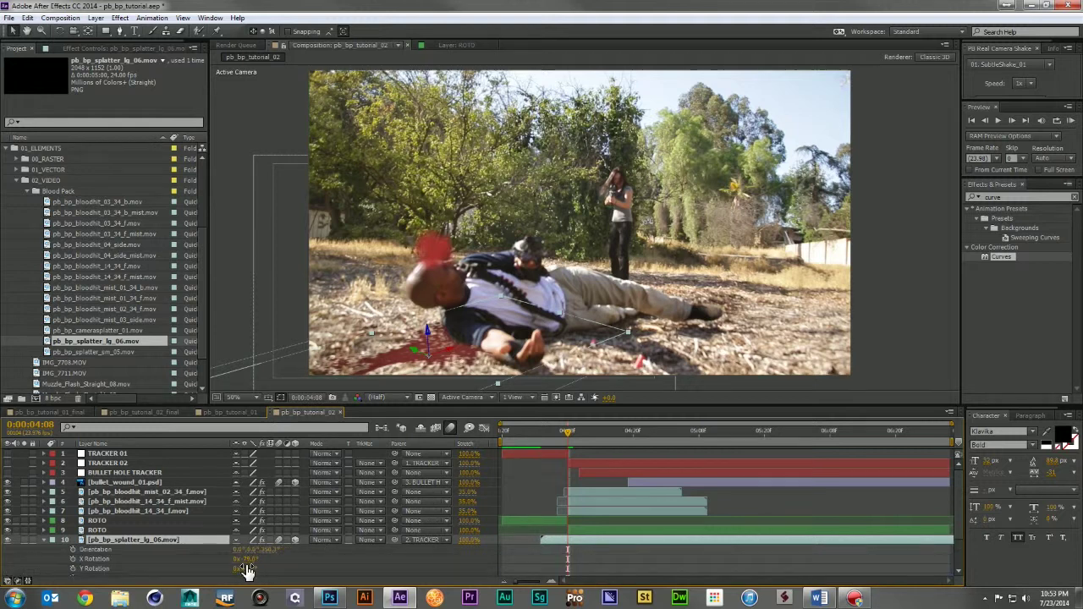
scroll(267, 563, "down", 1)
left_click(254, 549)
left_click_drag(253, 549, 389, 549)
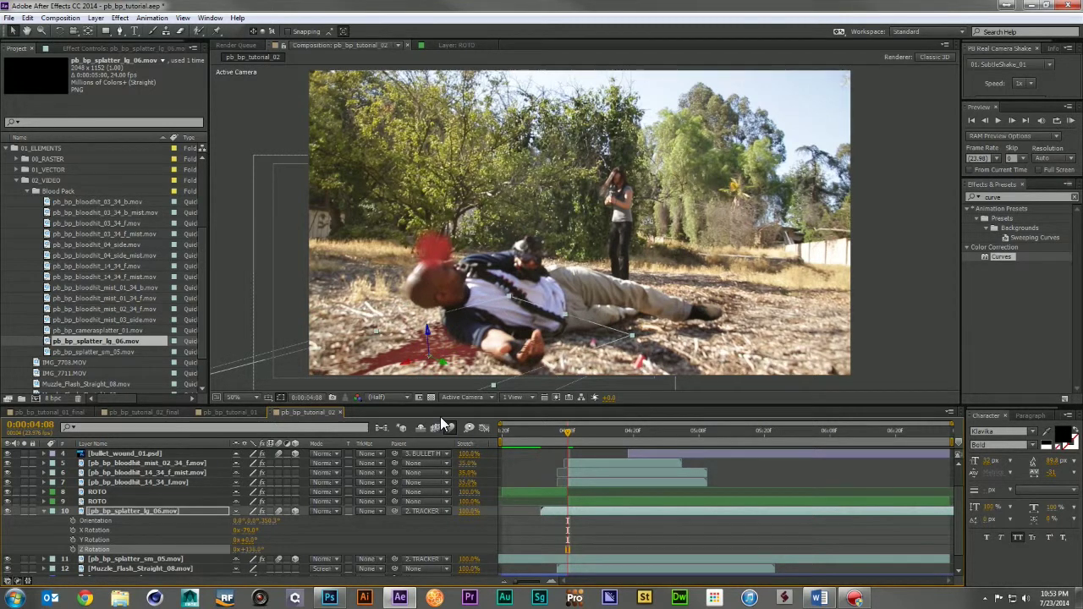
left_click_drag(473, 349, 408, 369)
Trim the large splatter layer's in-point to 0:00:04:08 and set its time stretch factor to 50%
left_click_drag(567, 432, 602, 435)
left_click_drag(539, 514, 567, 513)
left_click(562, 536)
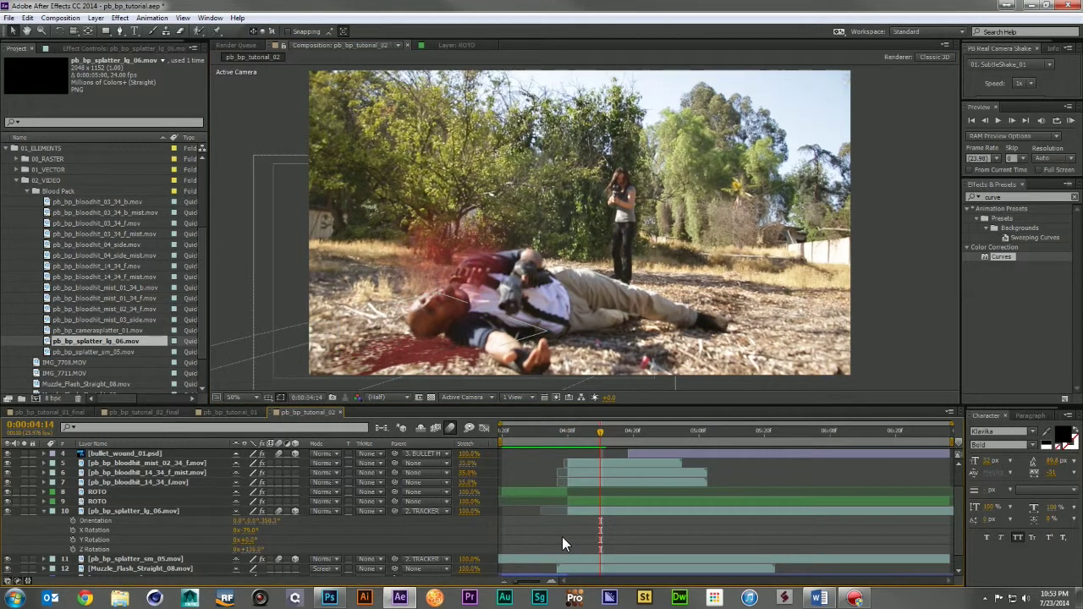
left_click(466, 511)
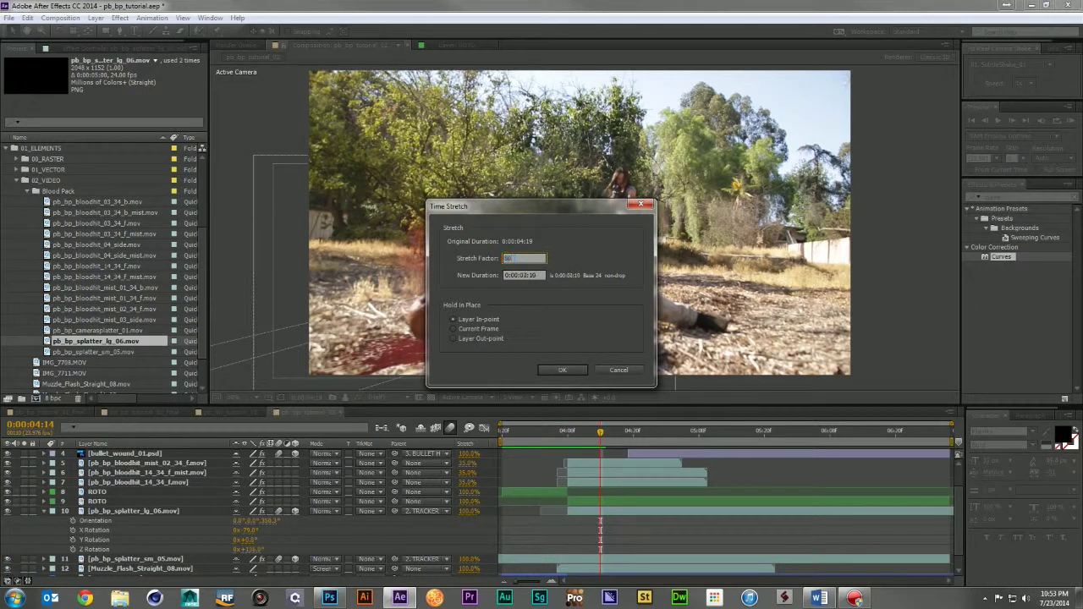
key("Return")
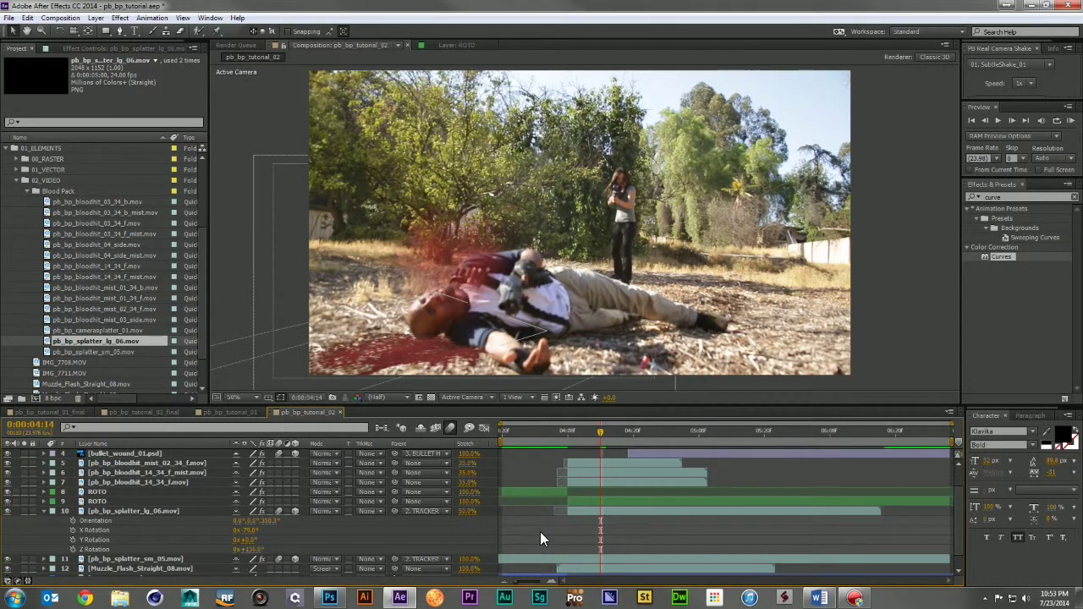
Enable time remapping on the large splatter layer, extend its out-point to the composition's end, and preview the shot
left_click(858, 511)
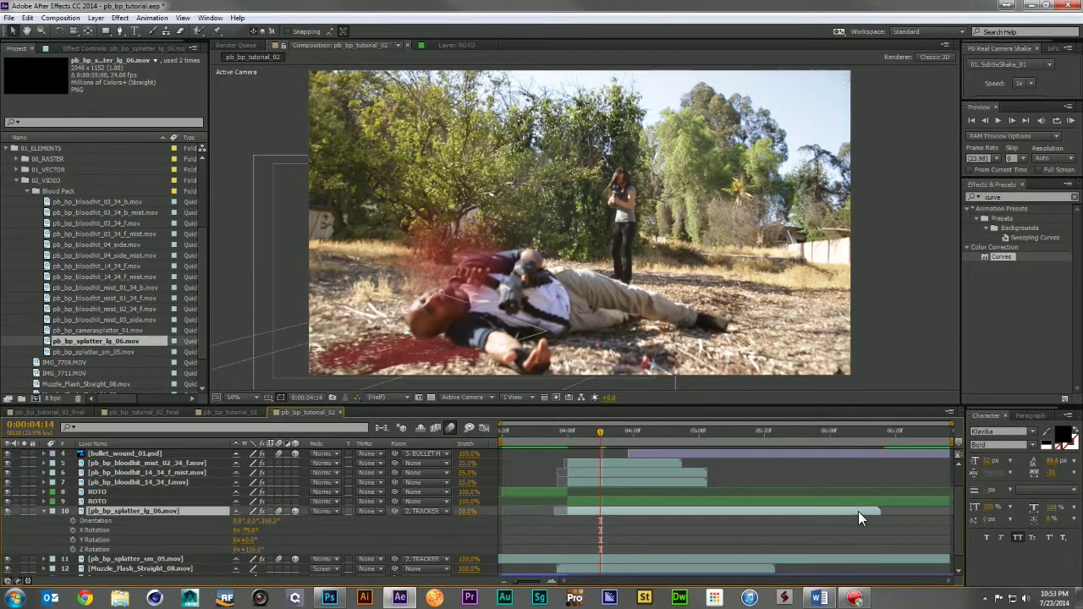
key("ctrl+alt+t")
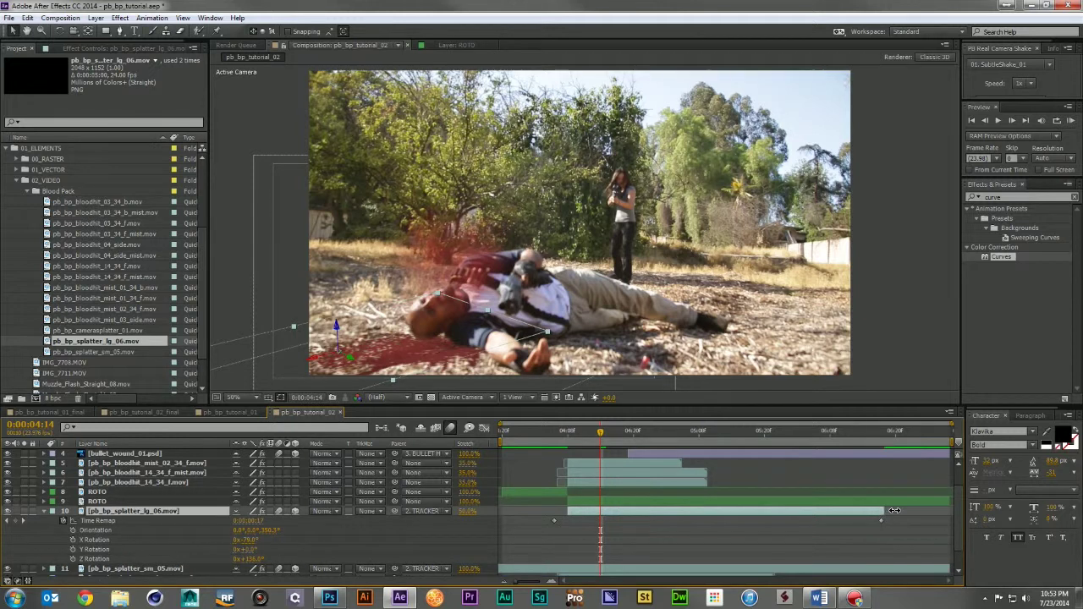
left_click_drag(895, 510, 944, 513)
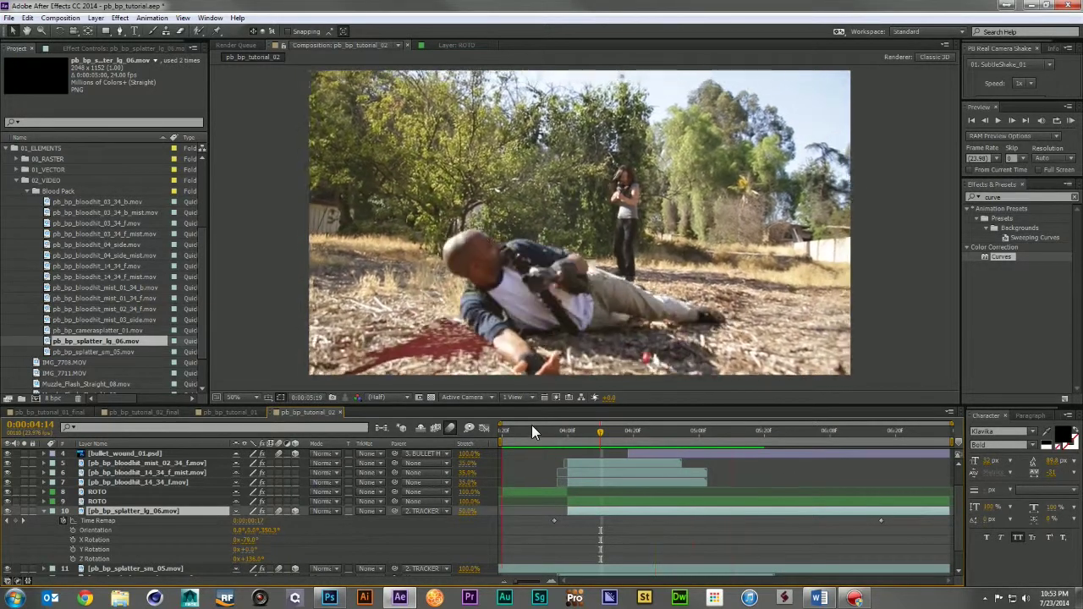
key("space")
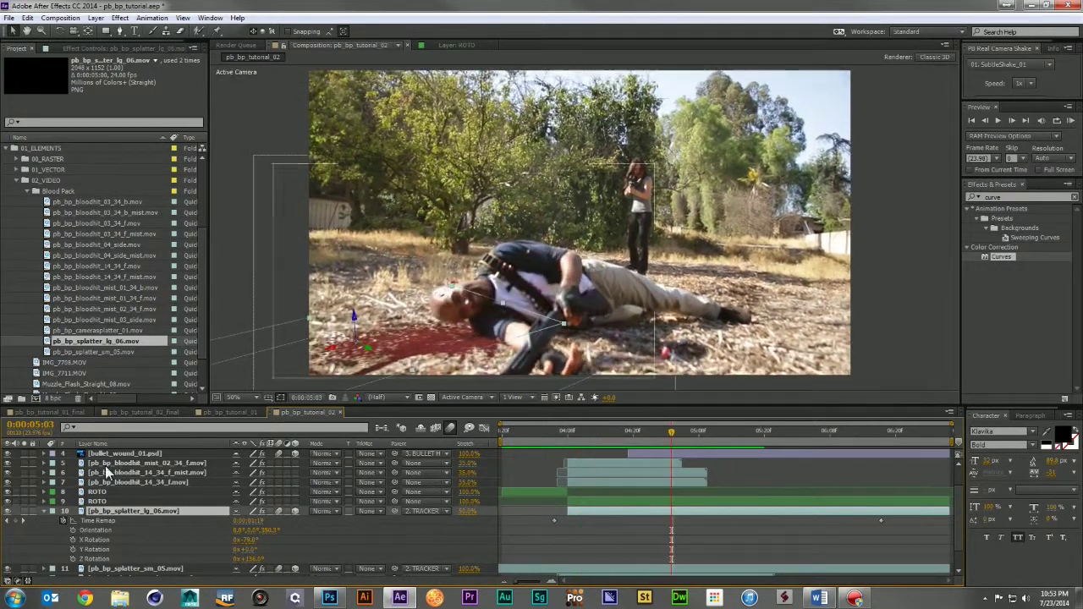
left_click(39, 512)
left_click(40, 509)
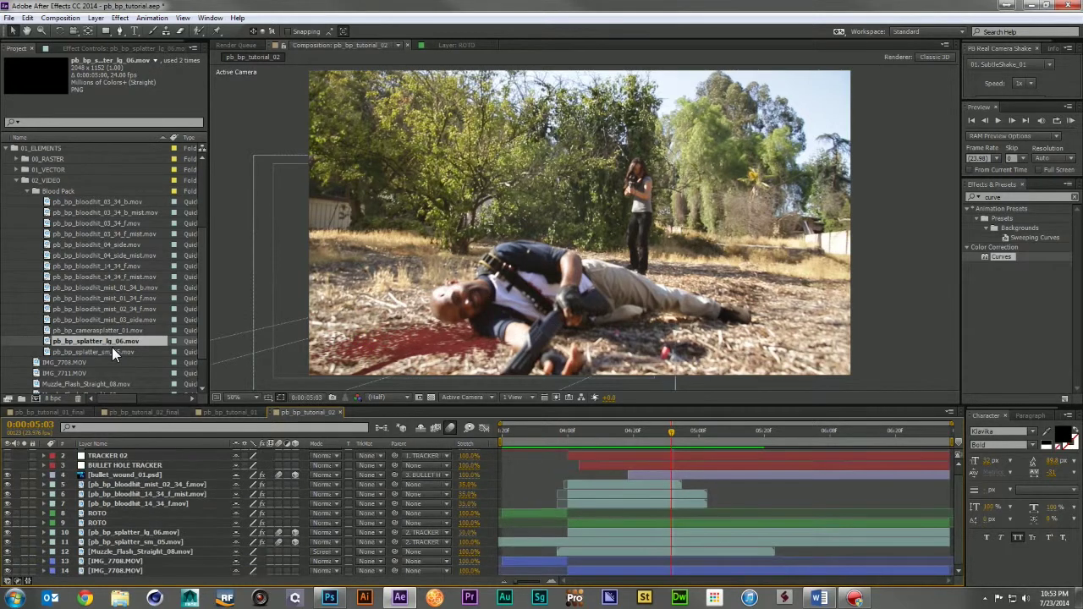
Add pb_bp_camerasplatter_01.mov just below BULLET HOLE TRACKER, start it at about 0:00:04:10, and preview it
left_click(112, 331)
scroll(153, 469, "up", 1)
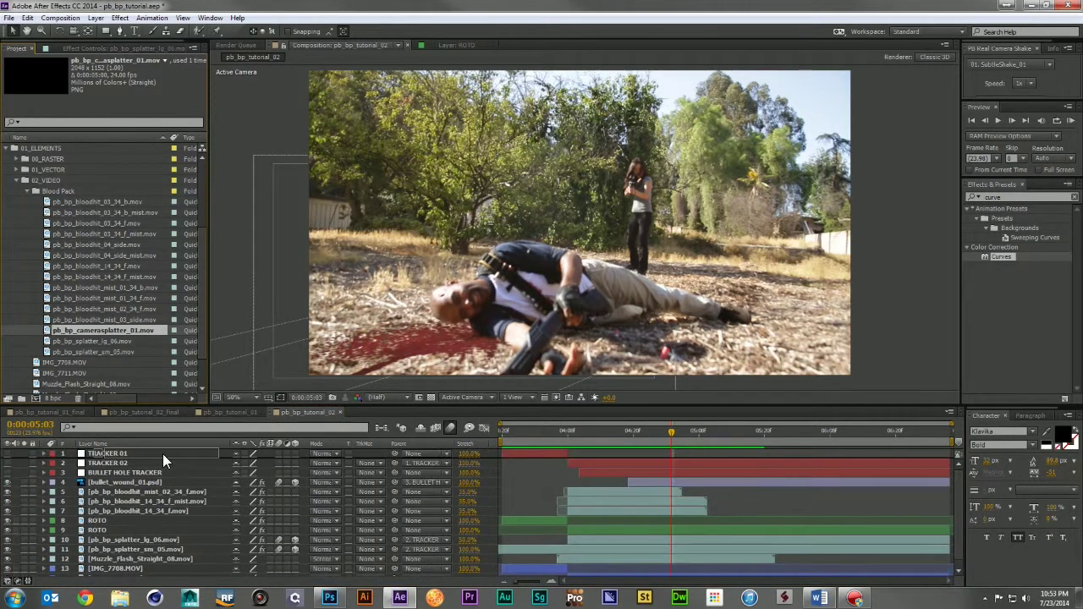
left_click_drag(168, 454, 174, 479)
left_click_drag(550, 427, 589, 435)
left_click_drag(542, 480, 619, 487)
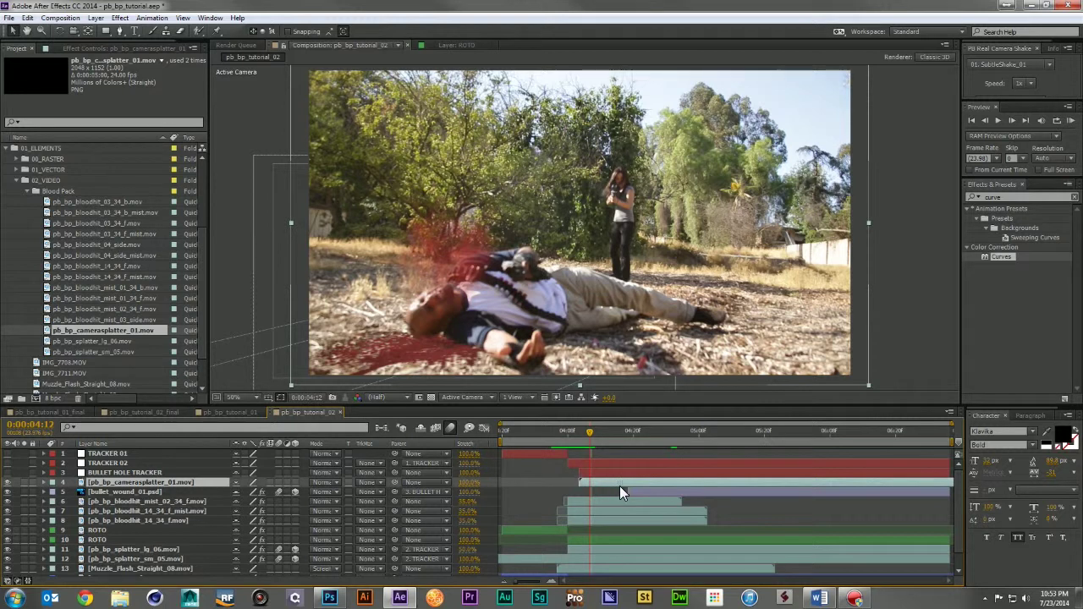
key("space")
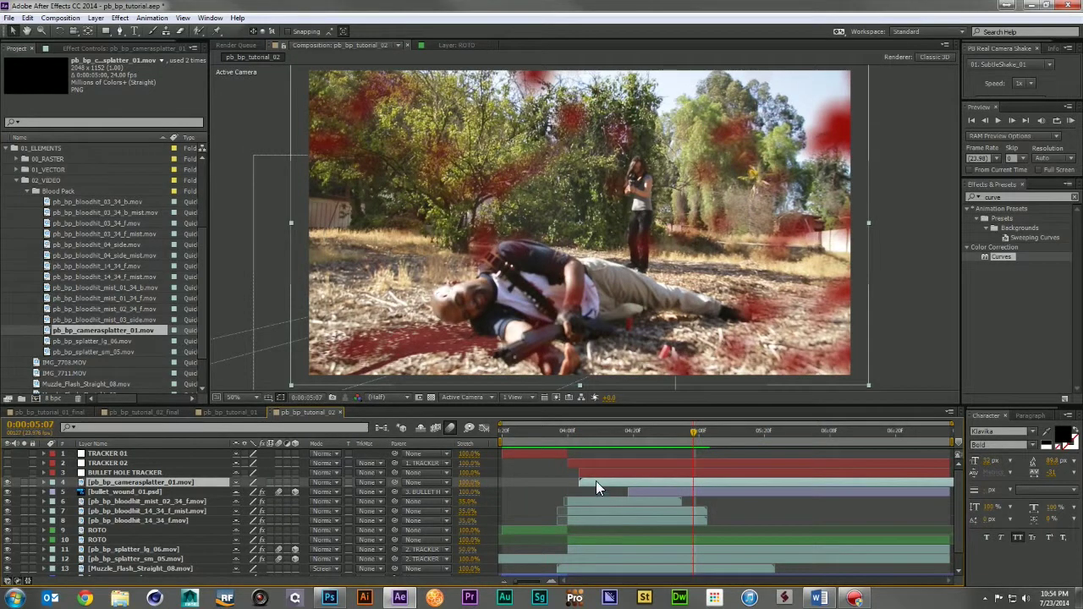
Preview the shot in pb_bp_tutorial_02 to check the timing of the camera splatter against the head hit
key("KP_0")
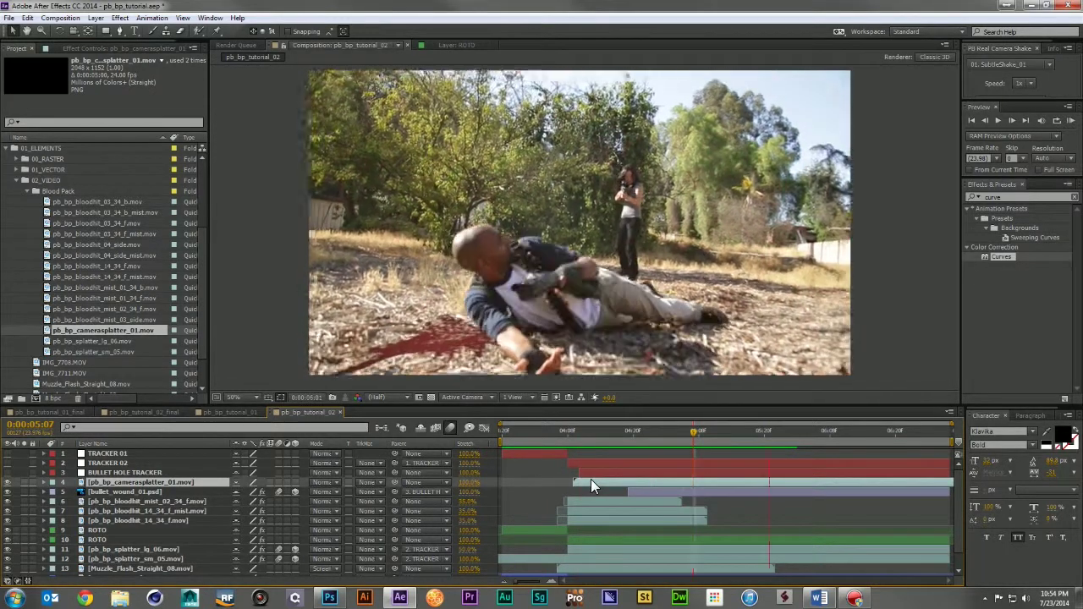
key("space")
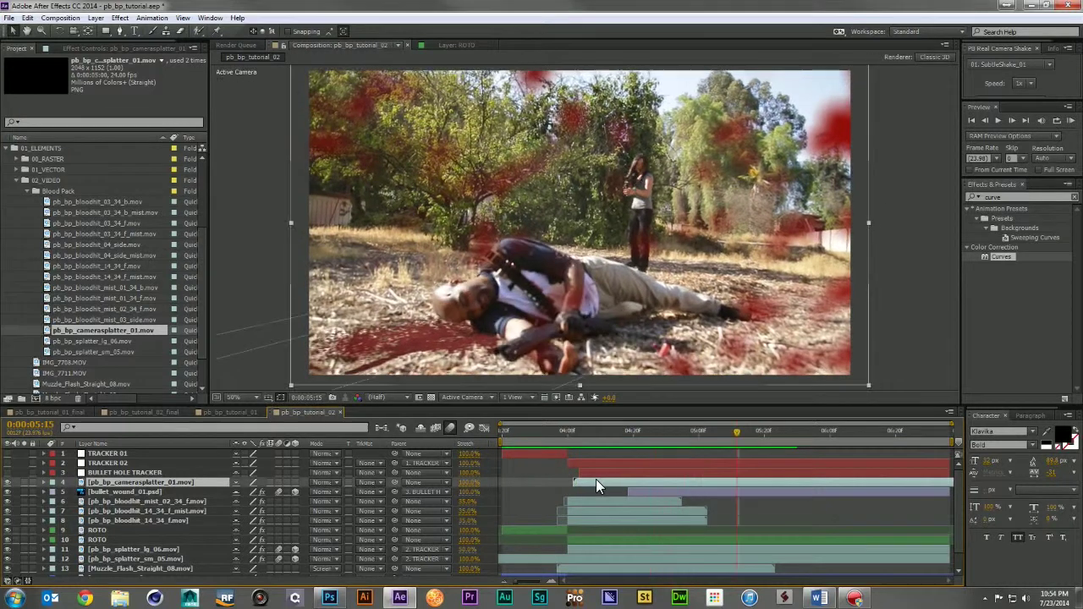
key("space")
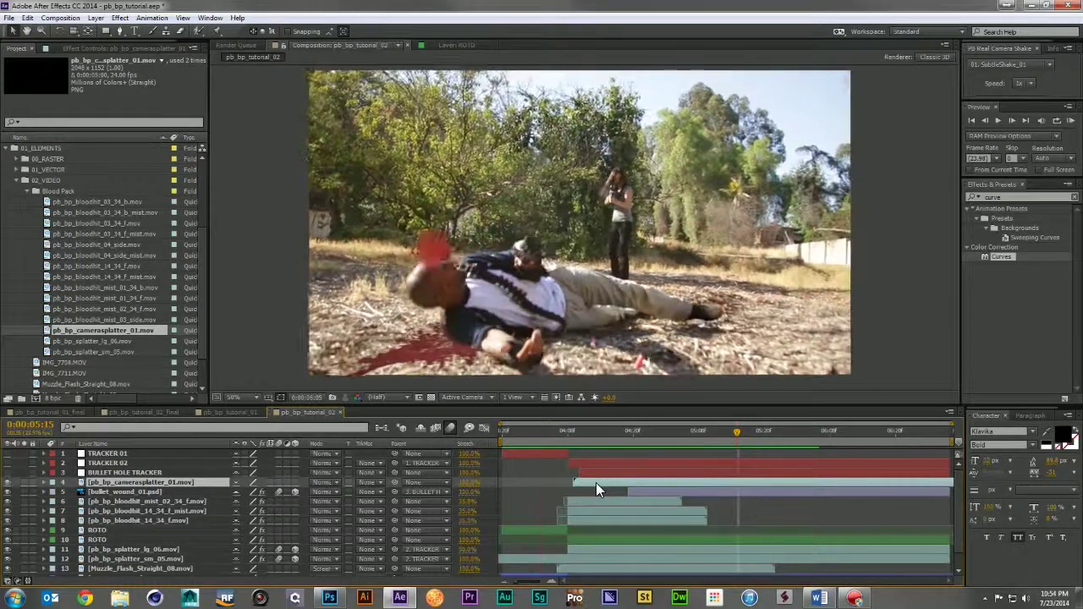
Copy the CC adjustment layer from pb_bp_tutorial_01 to the top of pb_bp_tutorial_02 and extend its out-point to the composition's end
left_click(216, 414)
left_click(216, 415)
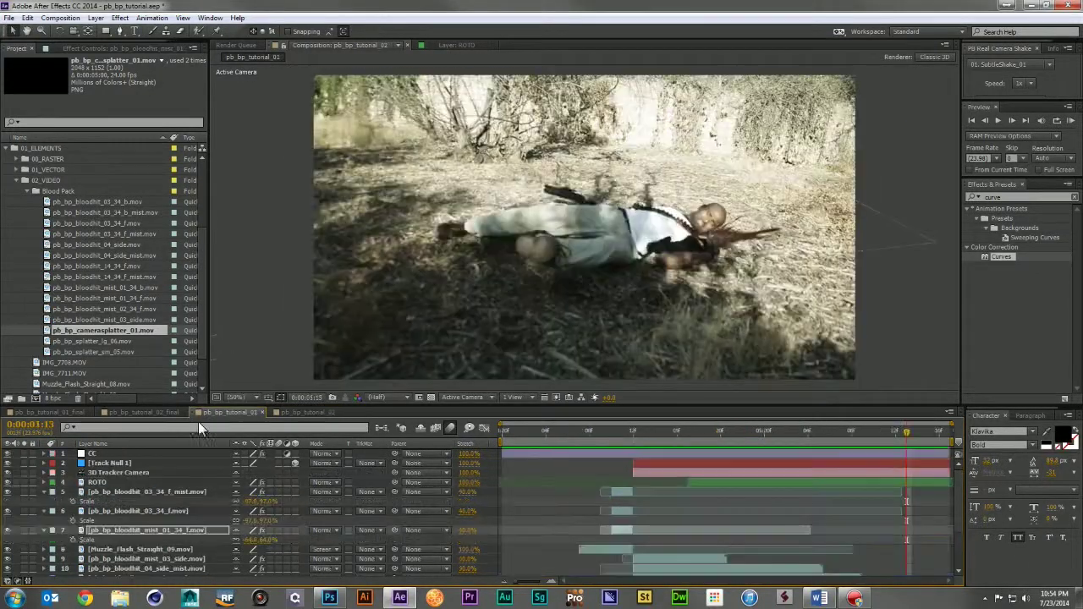
left_click(296, 413)
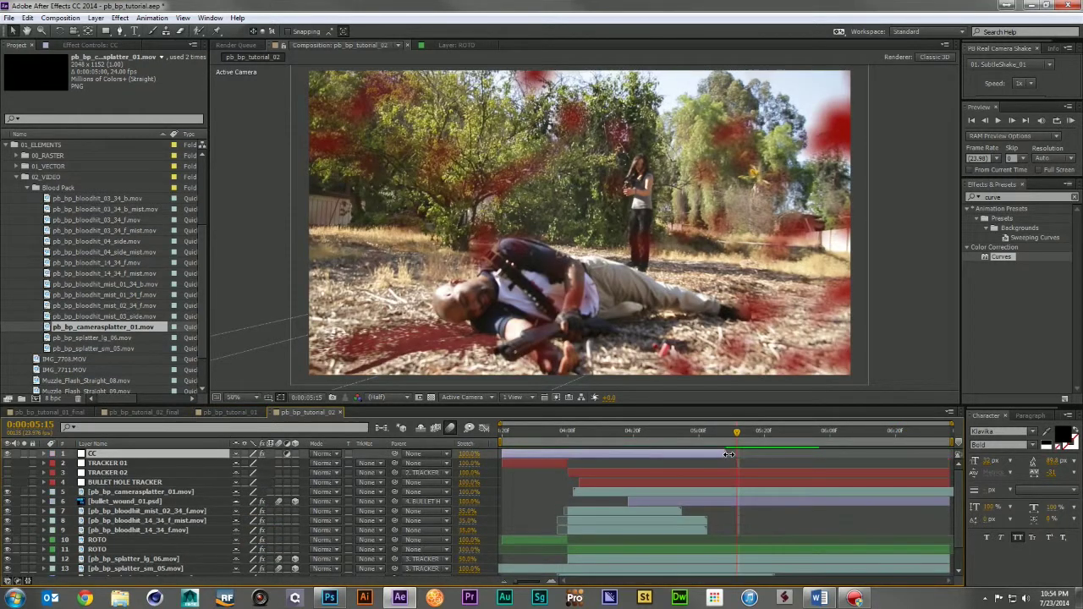
left_click_drag(728, 455, 936, 458)
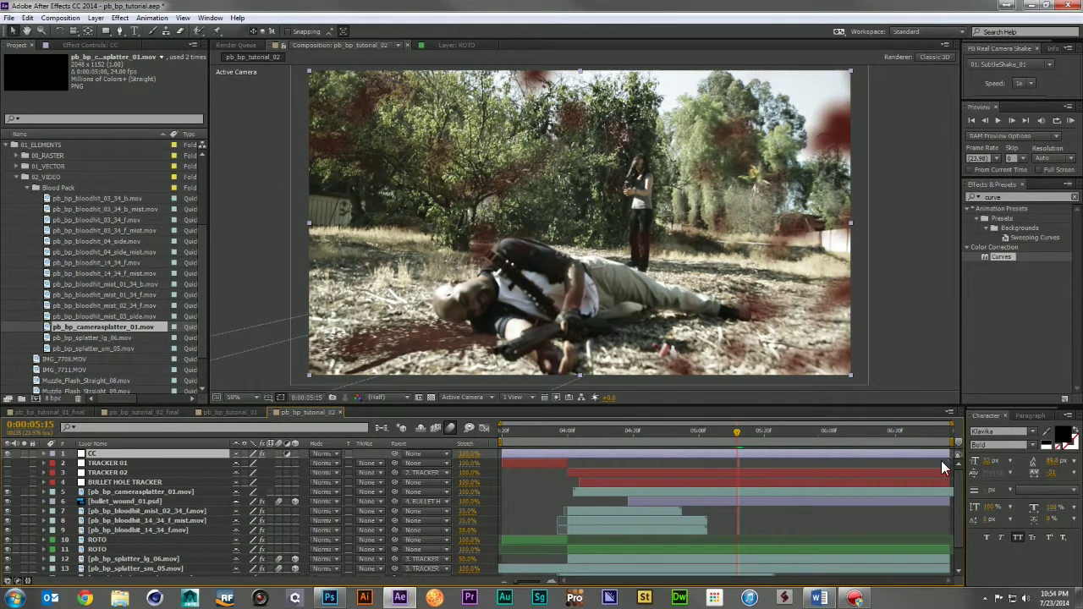